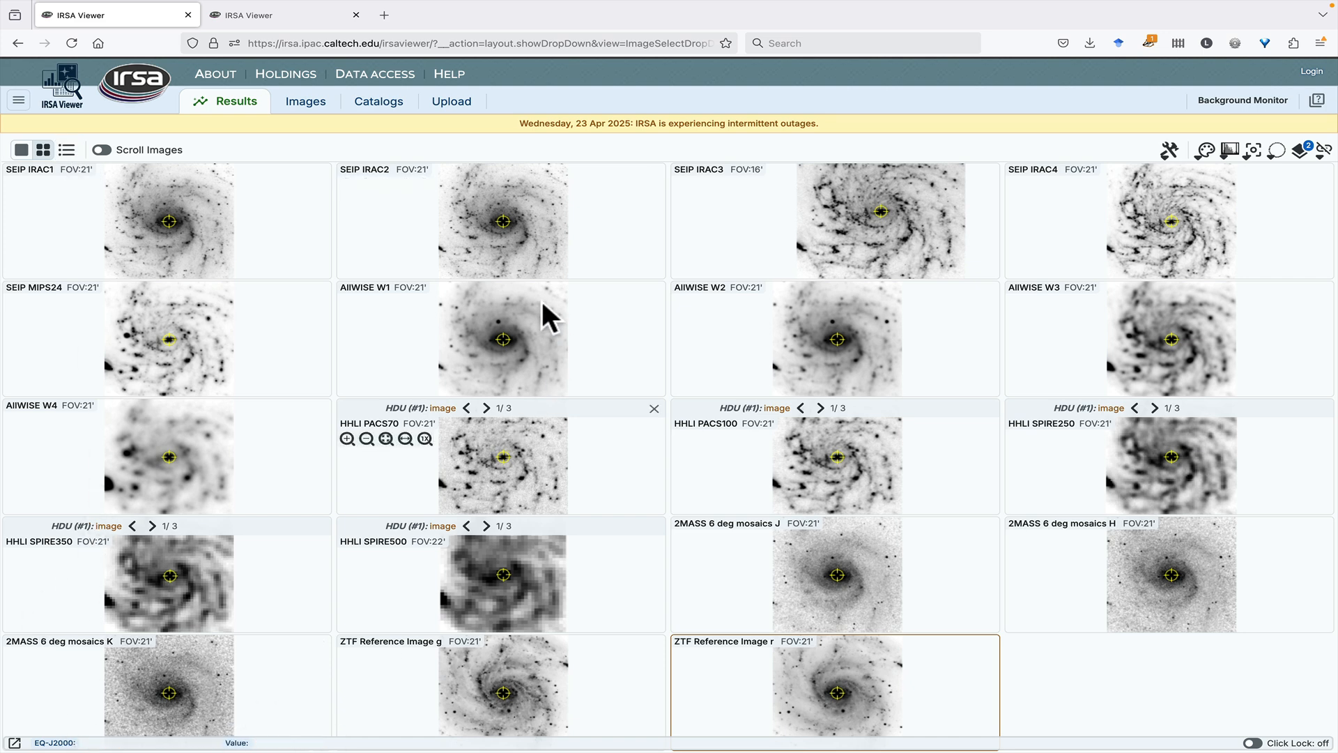
# View the second IRSA Viewer session with its pinned images, catalog table and chart, and return to the first session
pyautogui.click(274, 17)
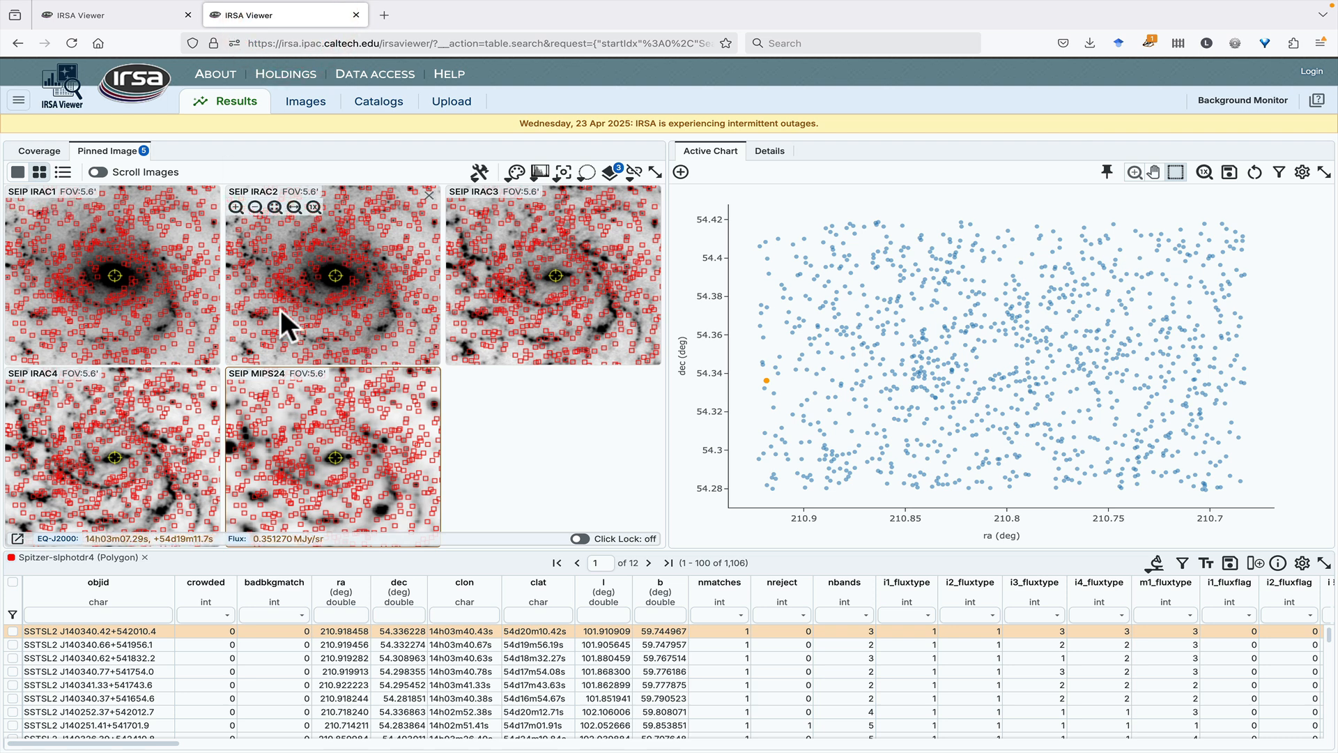
pyautogui.click(141, 14)
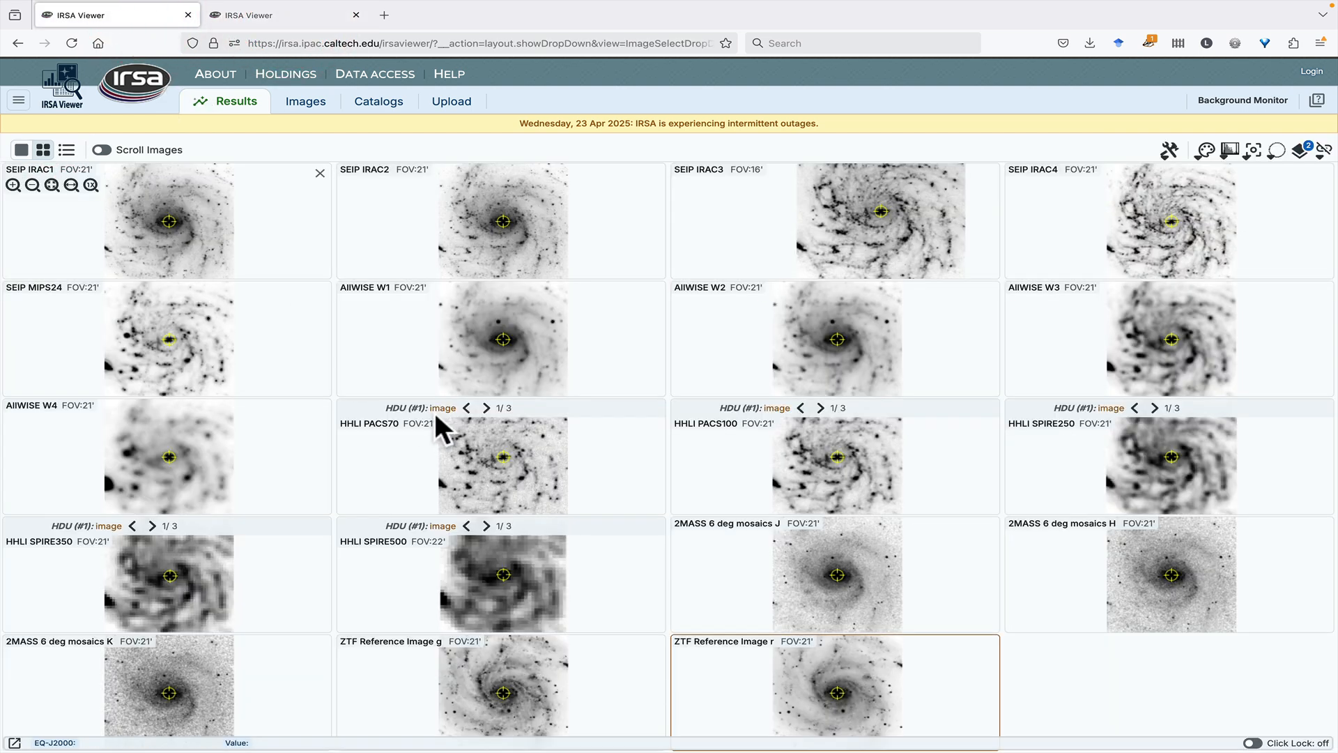
# Show the images one at a time and step forward from ZTF Reference Image r to SEIP IRAC3
pyautogui.moveTo(351, 443)
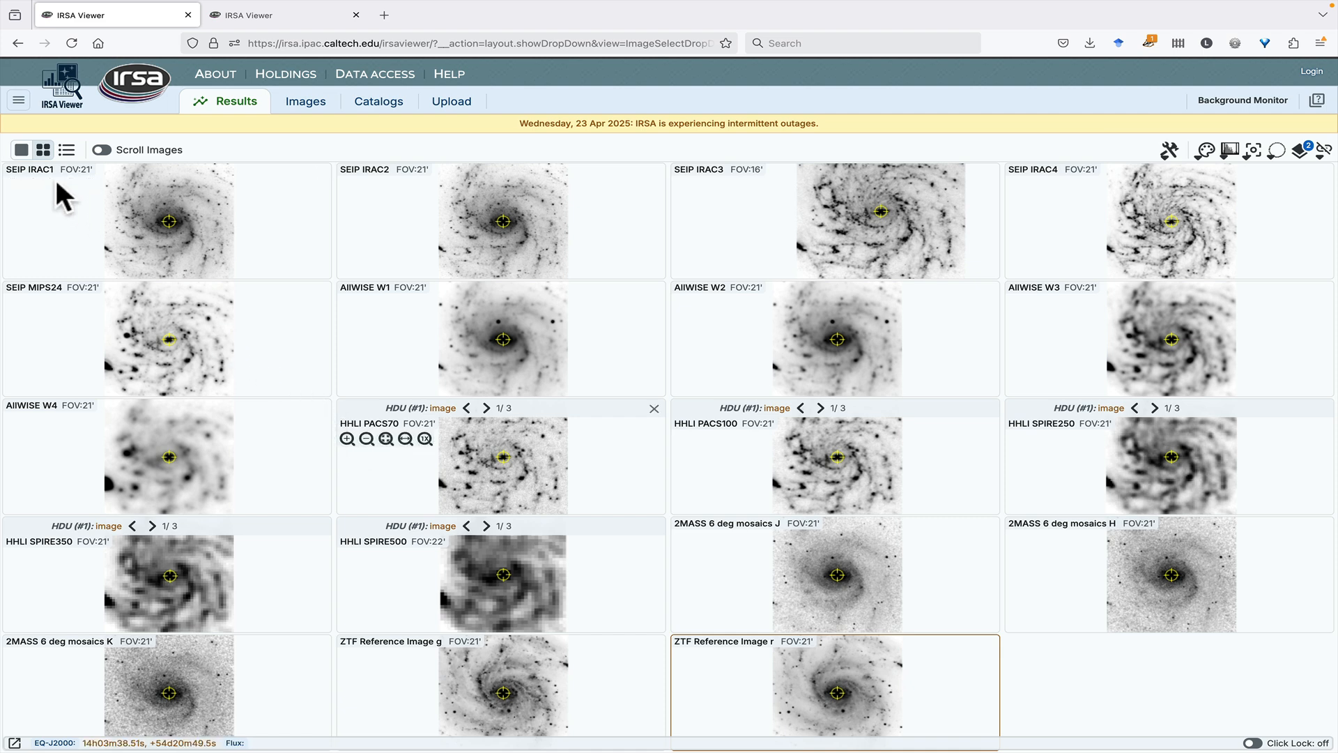
pyautogui.click(22, 150)
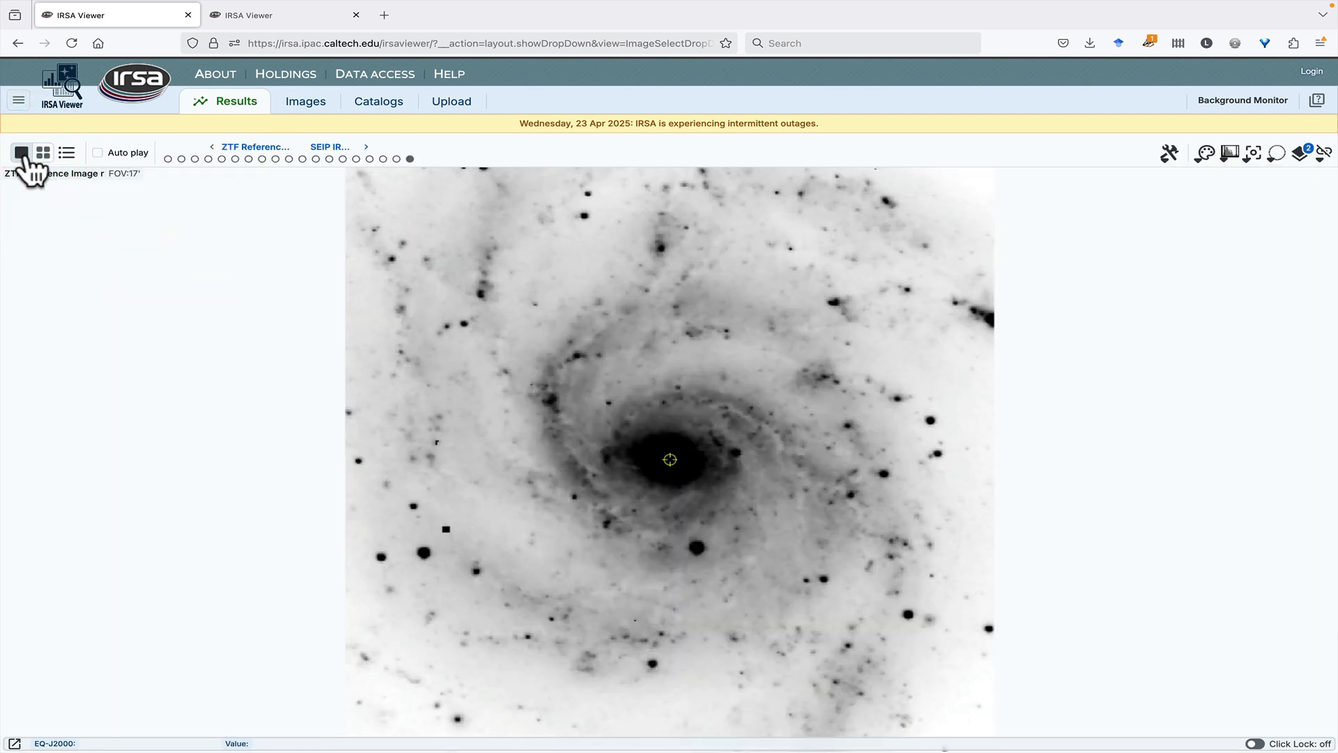
pyautogui.click(365, 148)
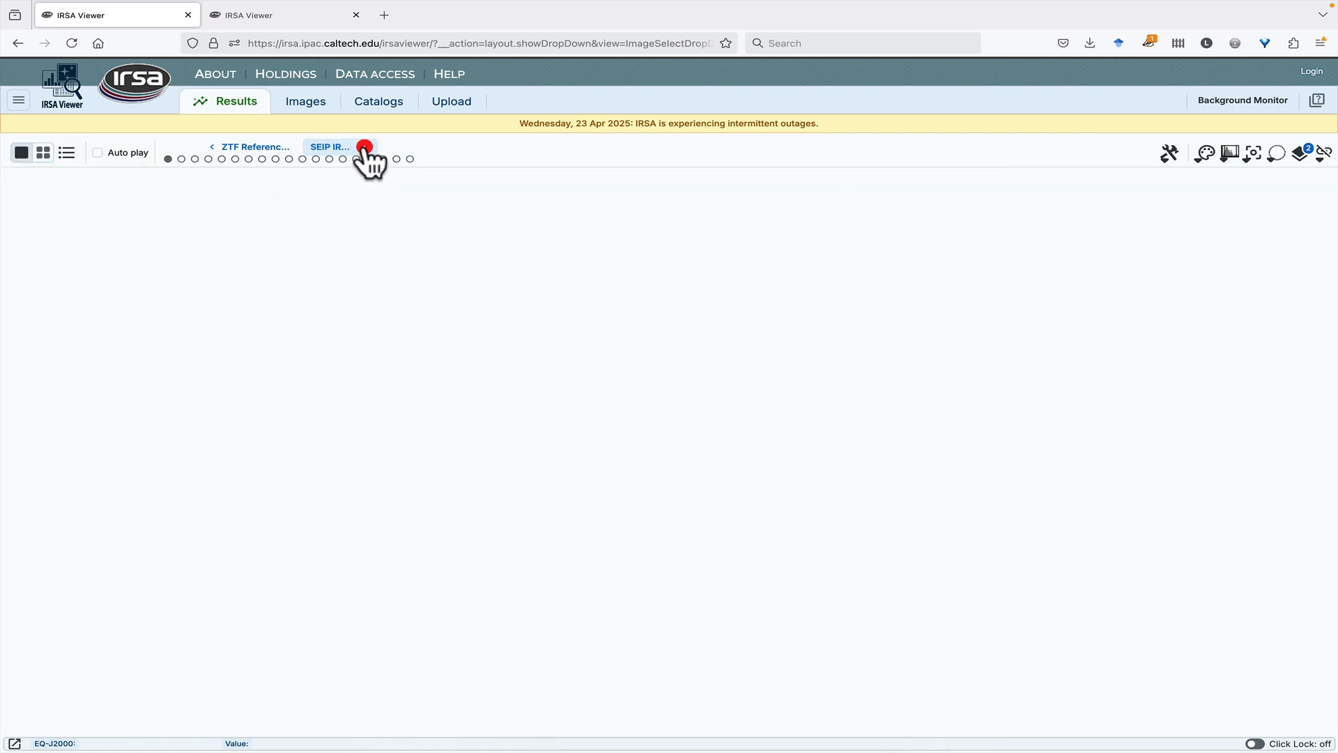
pyautogui.click(364, 146)
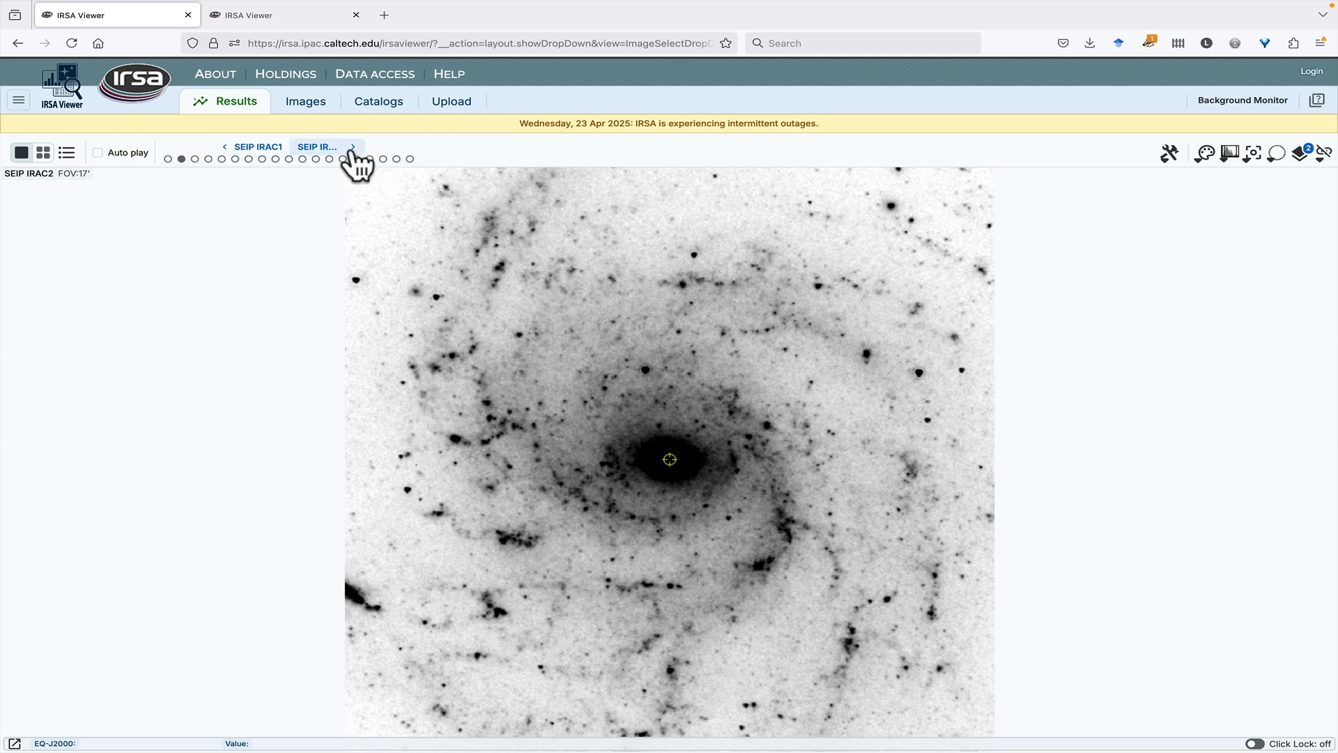
pyautogui.click(352, 147)
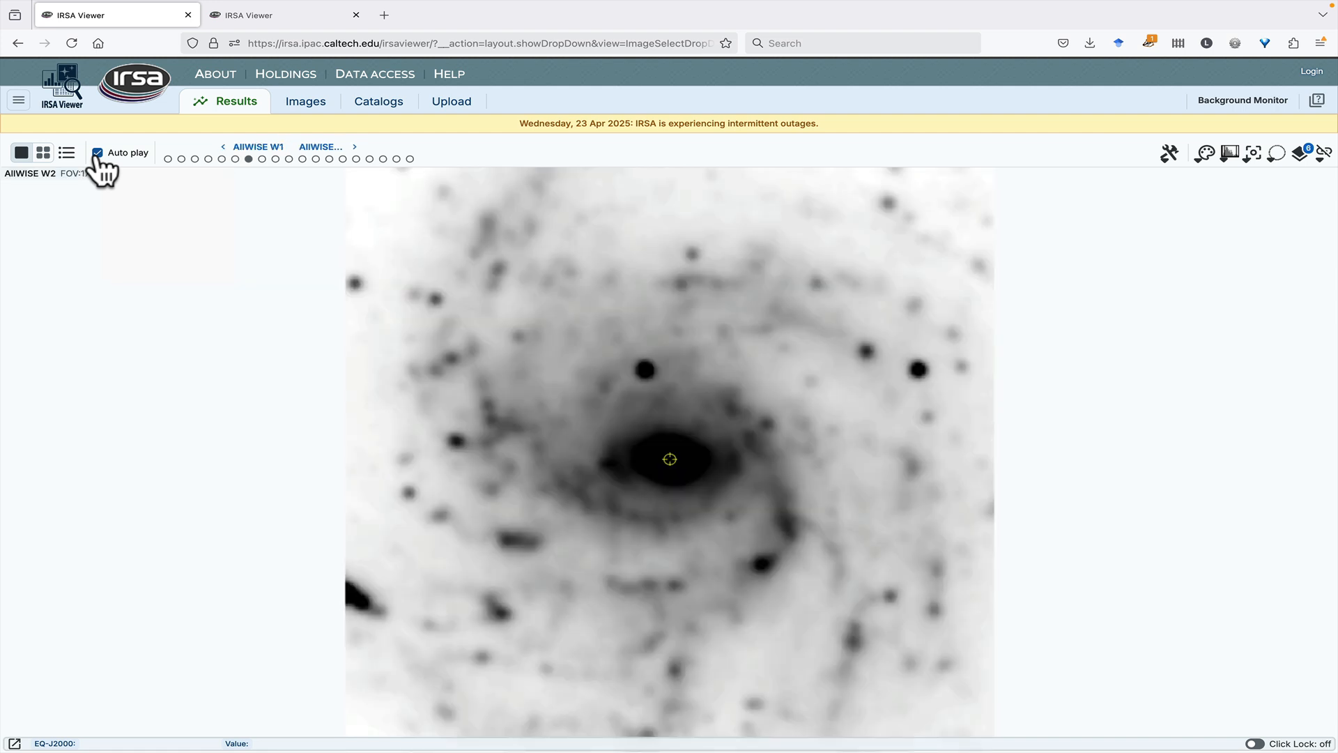
# Stop the automatic image playback and jump directly to the HHLI SPIRE350 and 2MASS 6 deg mosaics H images
pyautogui.click(98, 153)
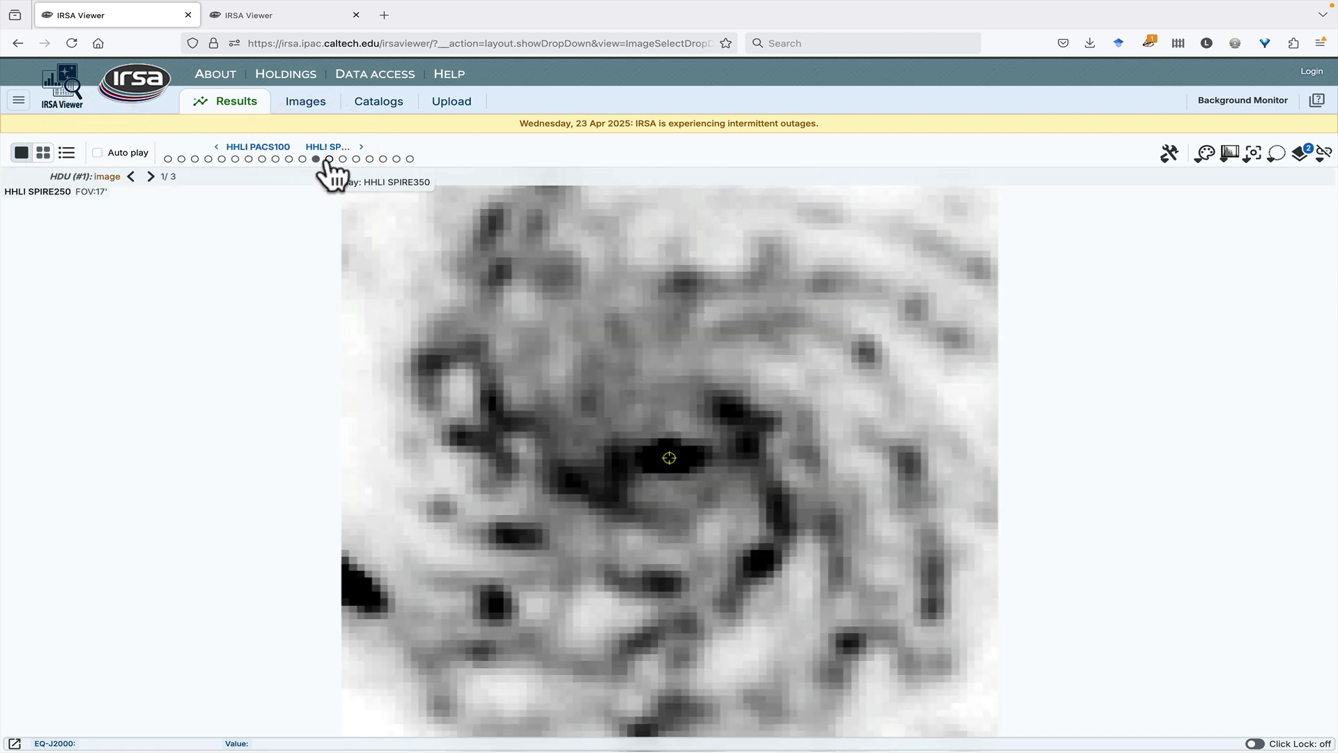
pyautogui.click(329, 160)
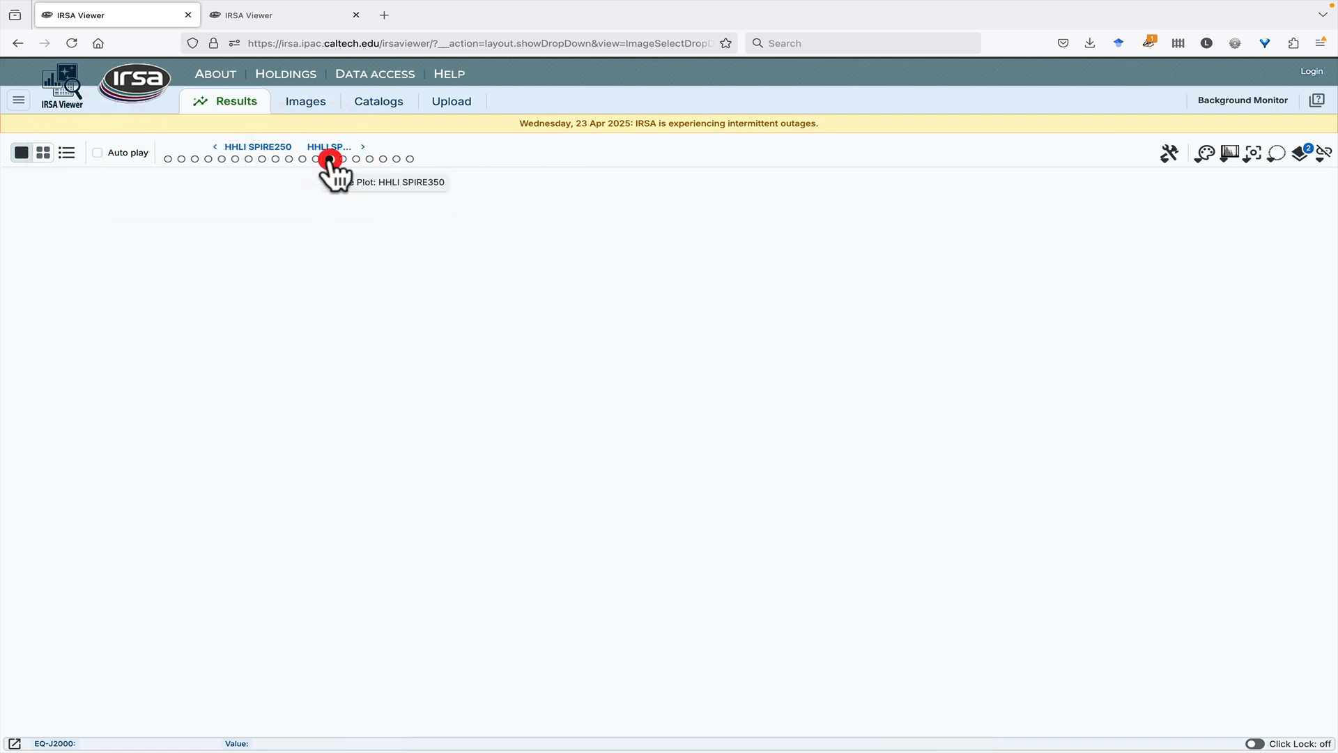
pyautogui.click(369, 160)
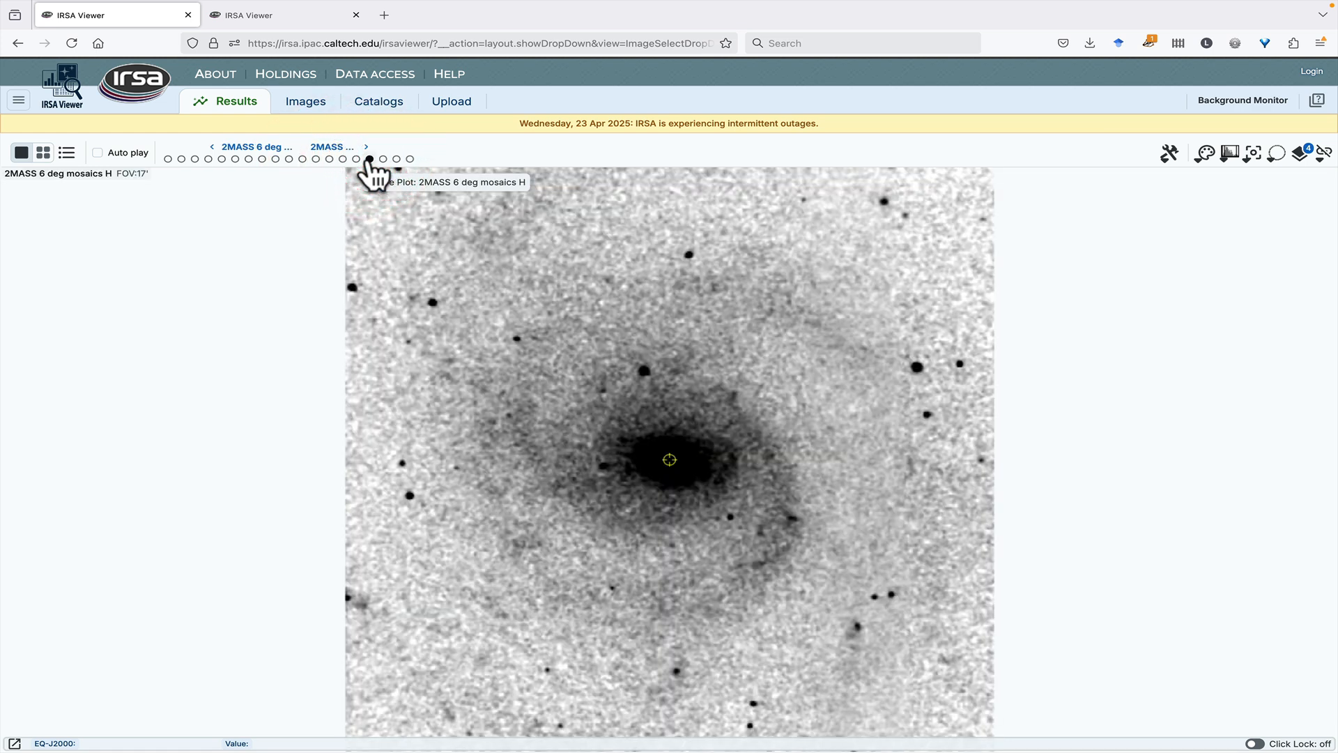
# Return to the tiled view, turn on image scrolling and browse through the rows of enlarged images
pyautogui.click(43, 152)
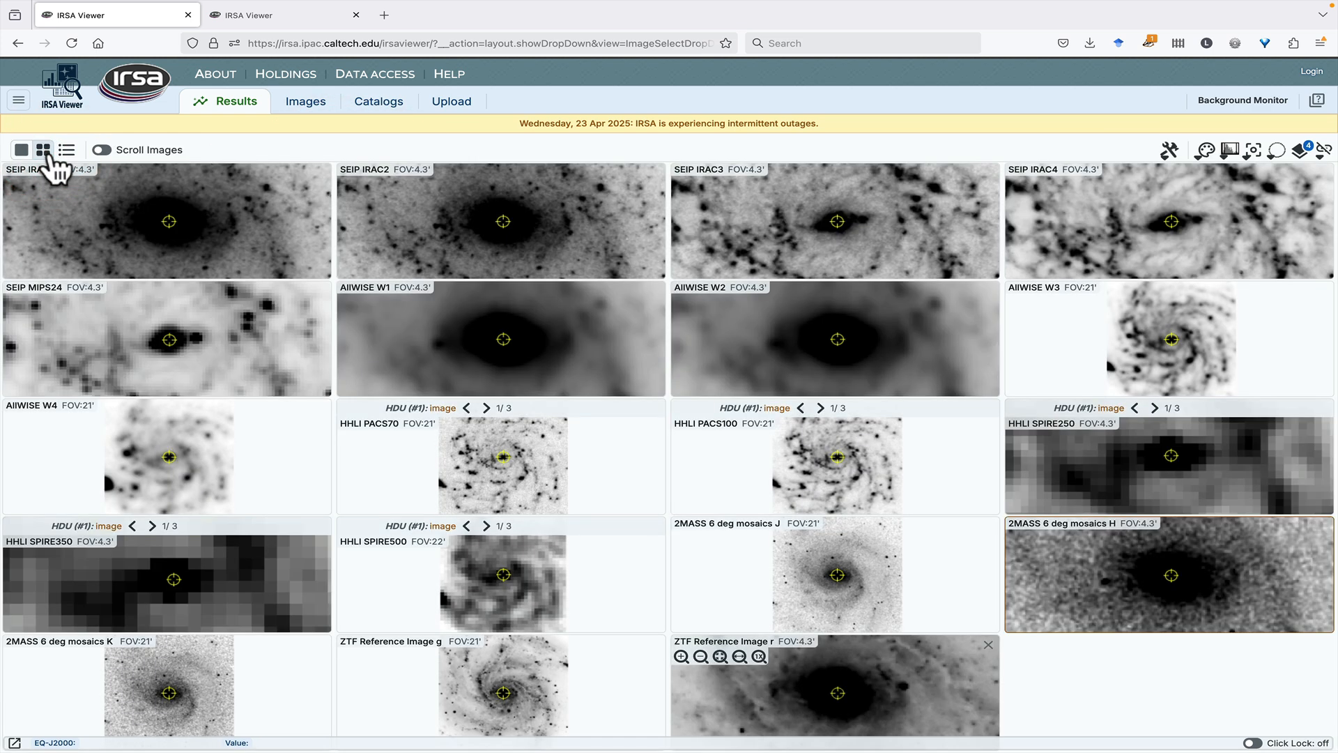
pyautogui.click(102, 150)
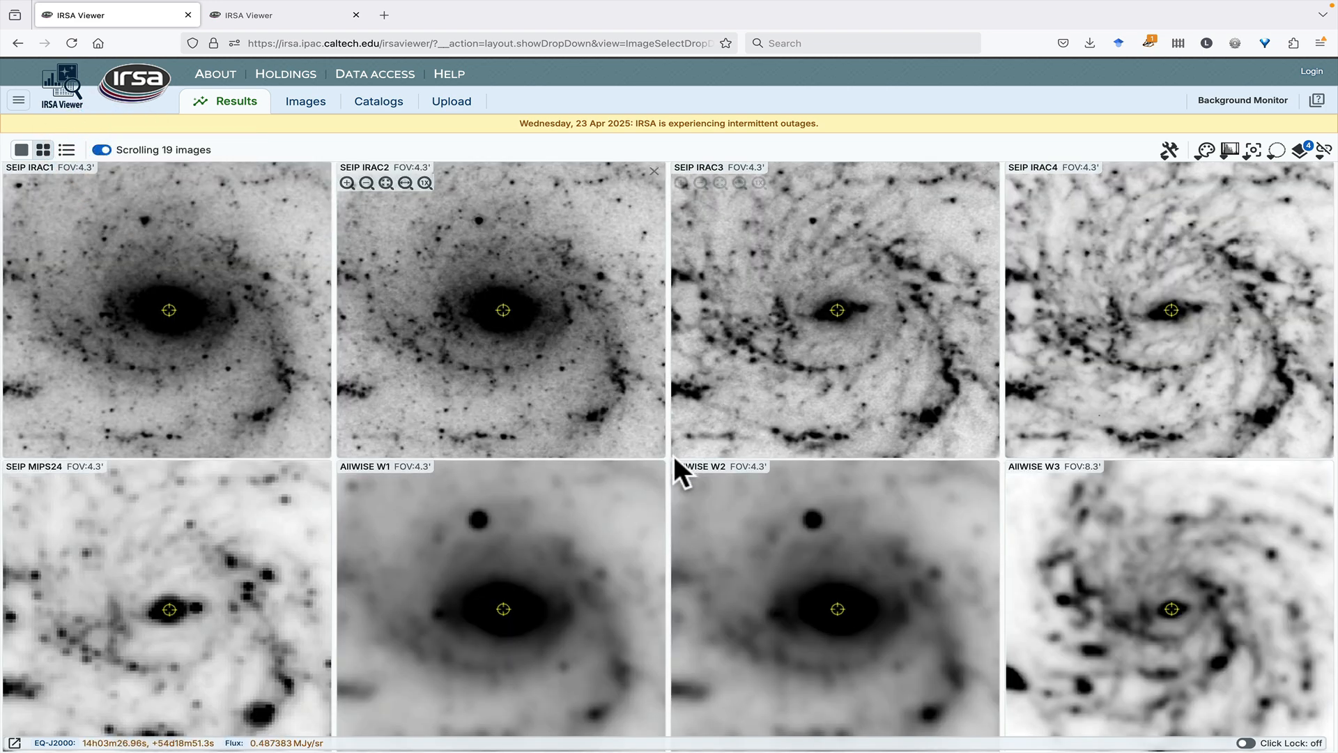
pyautogui.scroll(-3, 673, 454)
pyautogui.scroll(-6, 673, 457)
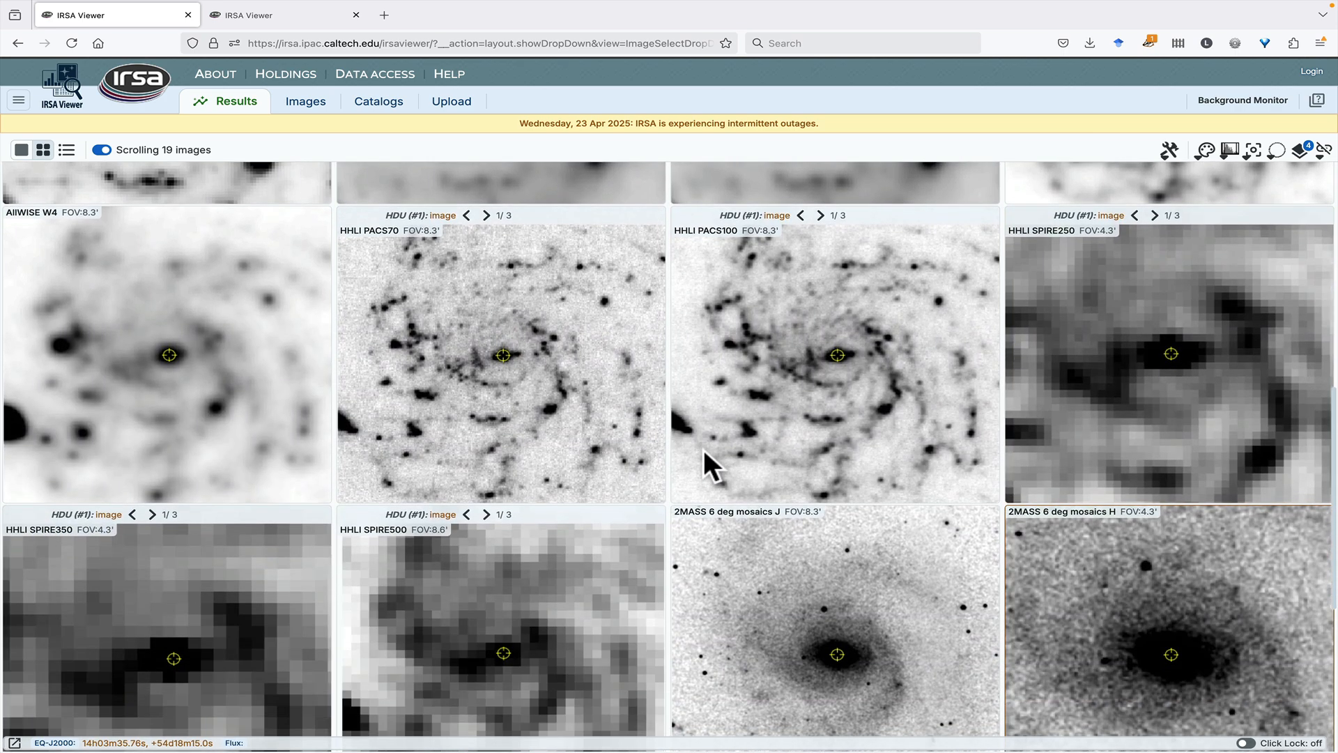
pyautogui.scroll(9, 697, 449)
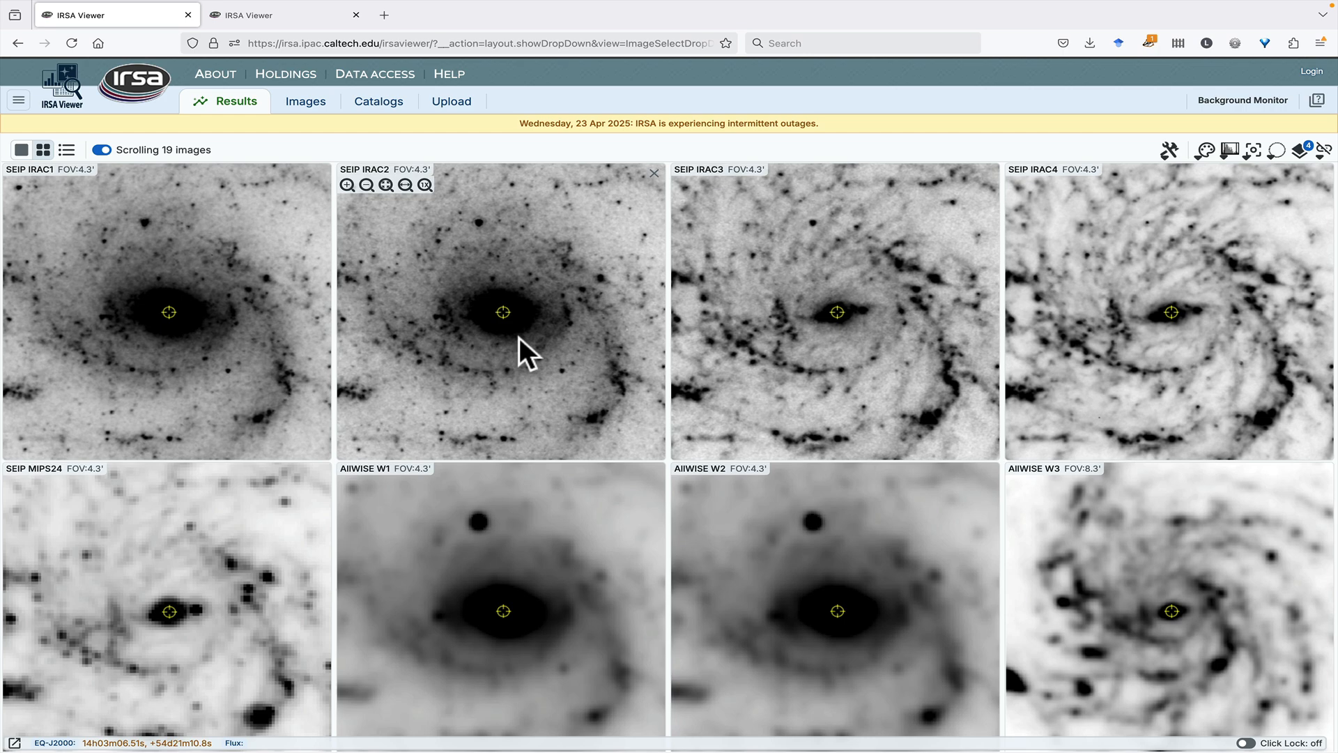
pyautogui.scroll(-6, 507, 353)
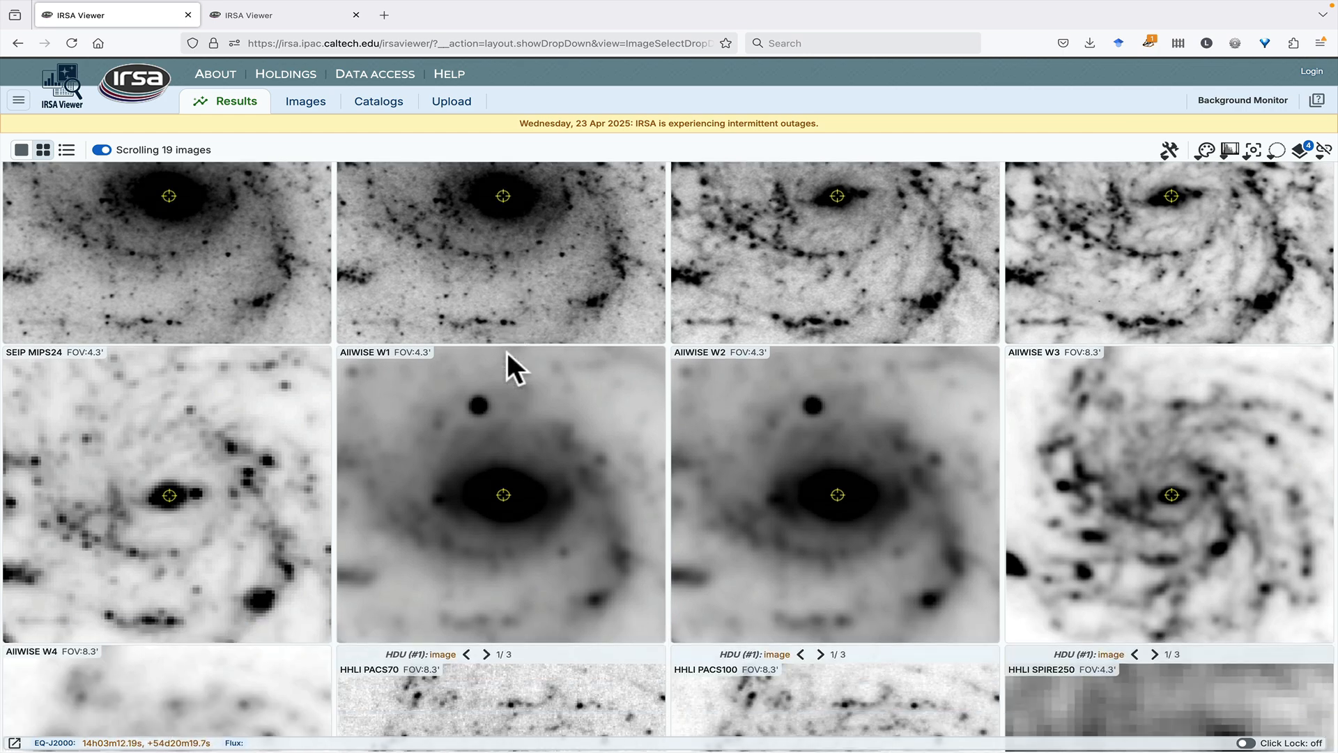
pyautogui.scroll(6, 508, 351)
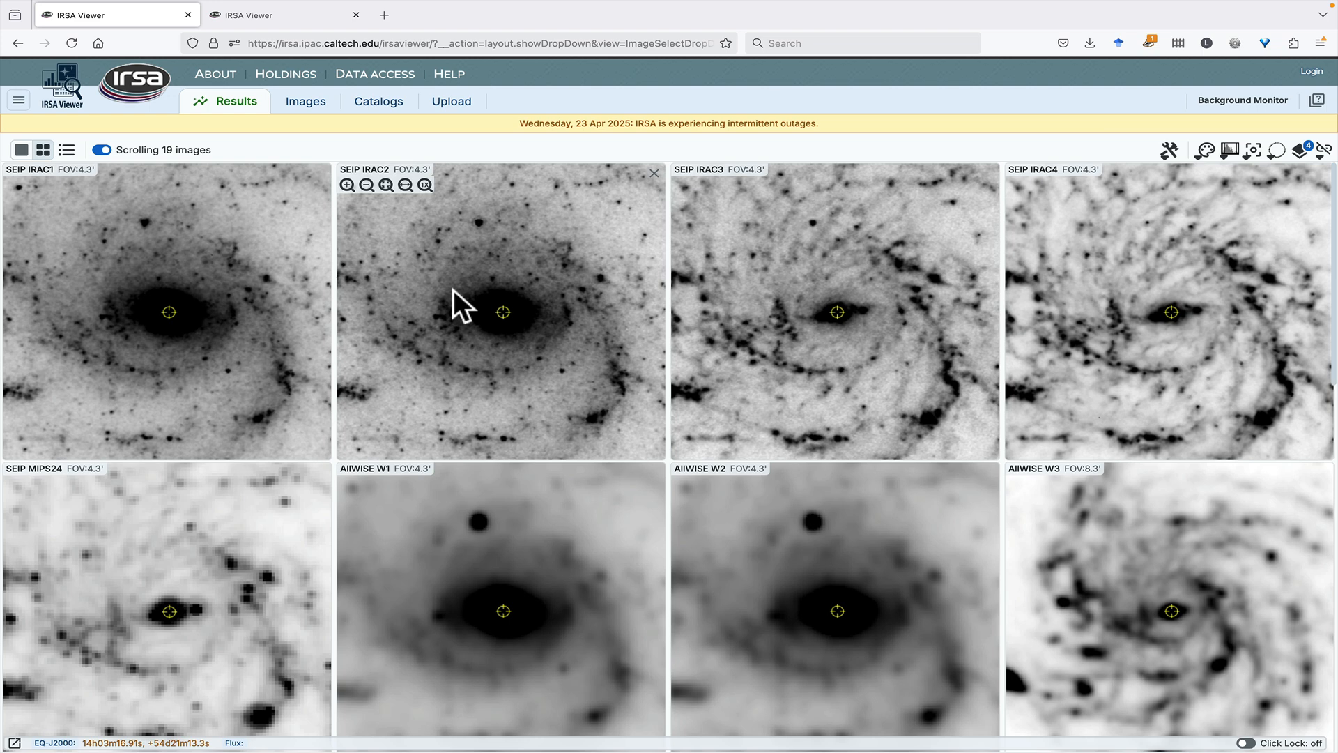
# Select the SEIP IRAC2 image and zoom it in to a 2.1' field of view
pyautogui.click(452, 290)
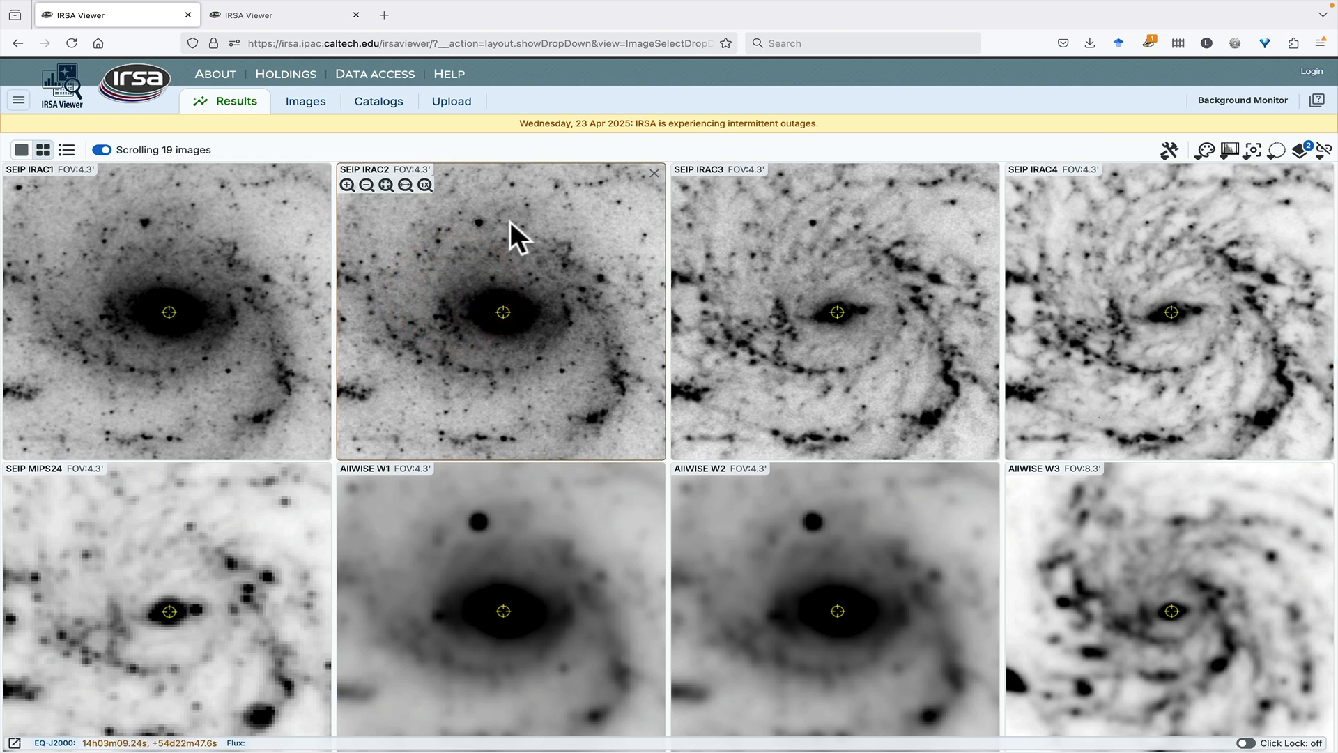
pyautogui.scroll(6, 536, 278)
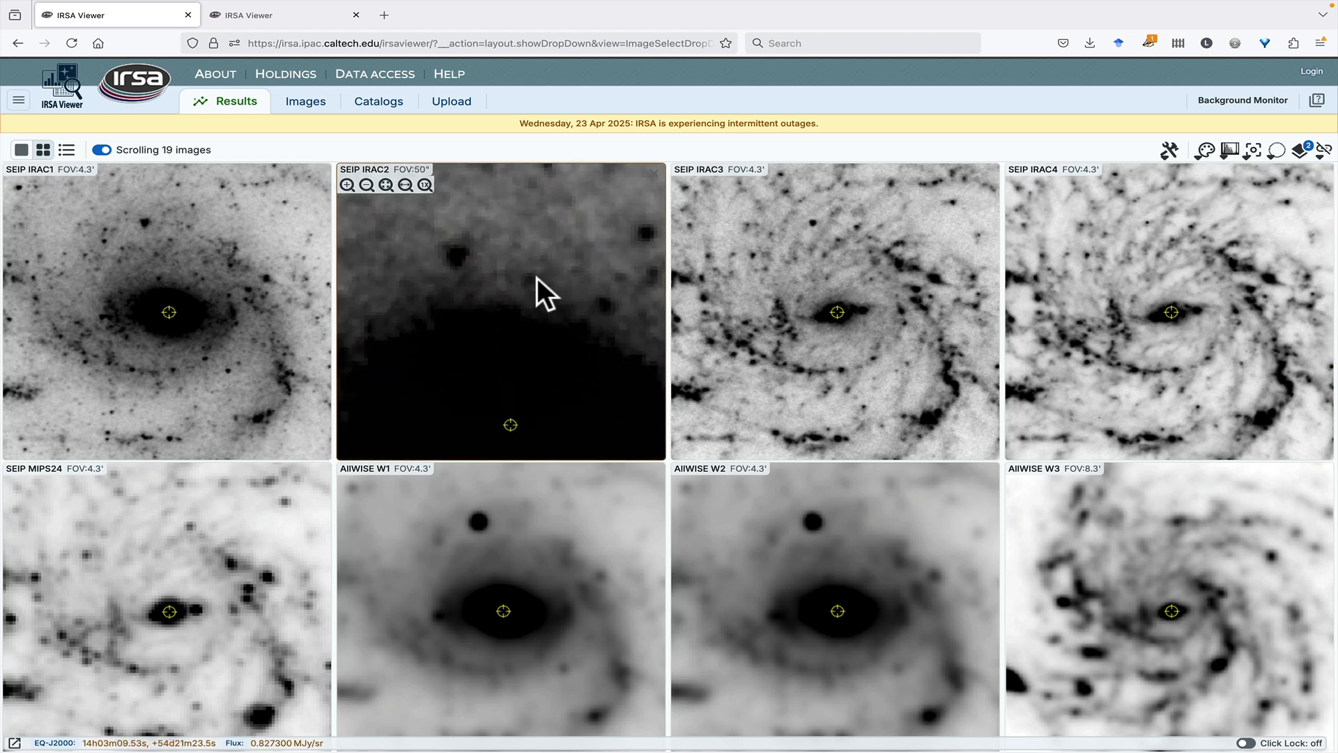
pyautogui.scroll(-5, 537, 277)
pyautogui.scroll(4, 537, 278)
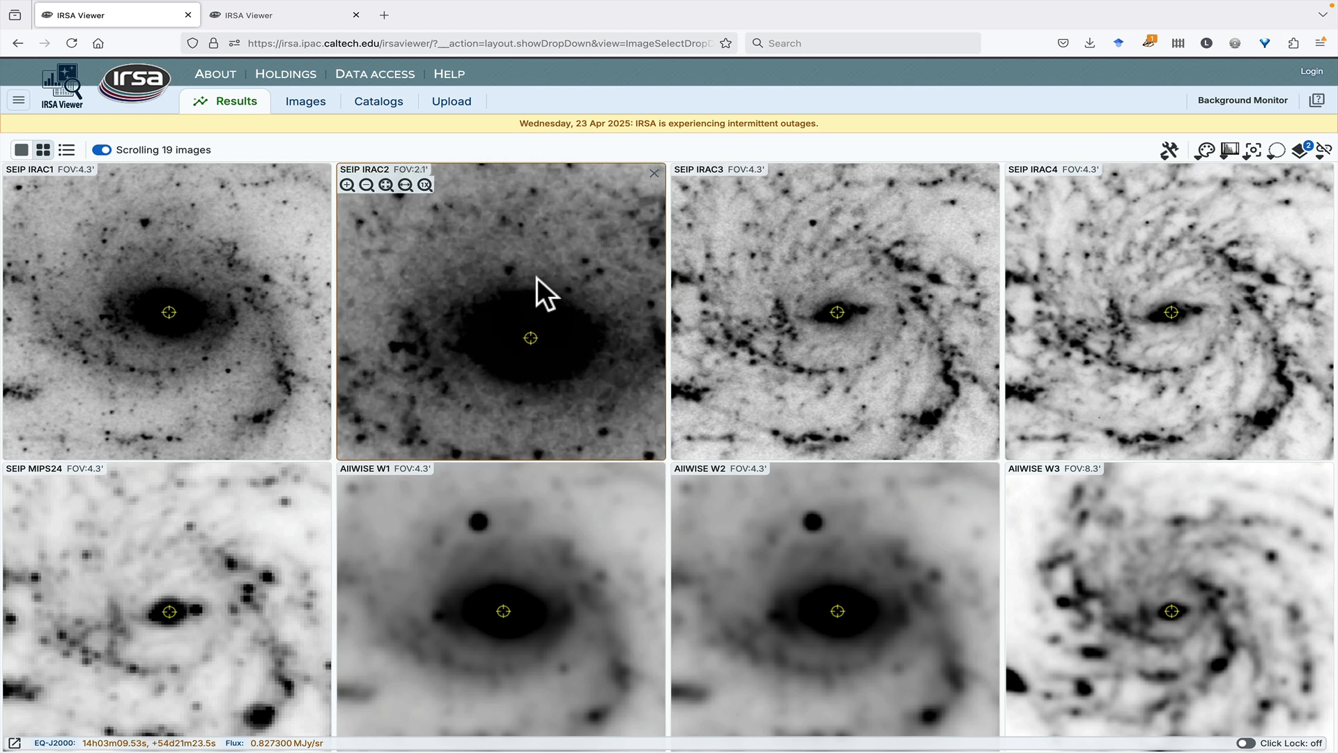
pyautogui.scroll(-3, 537, 278)
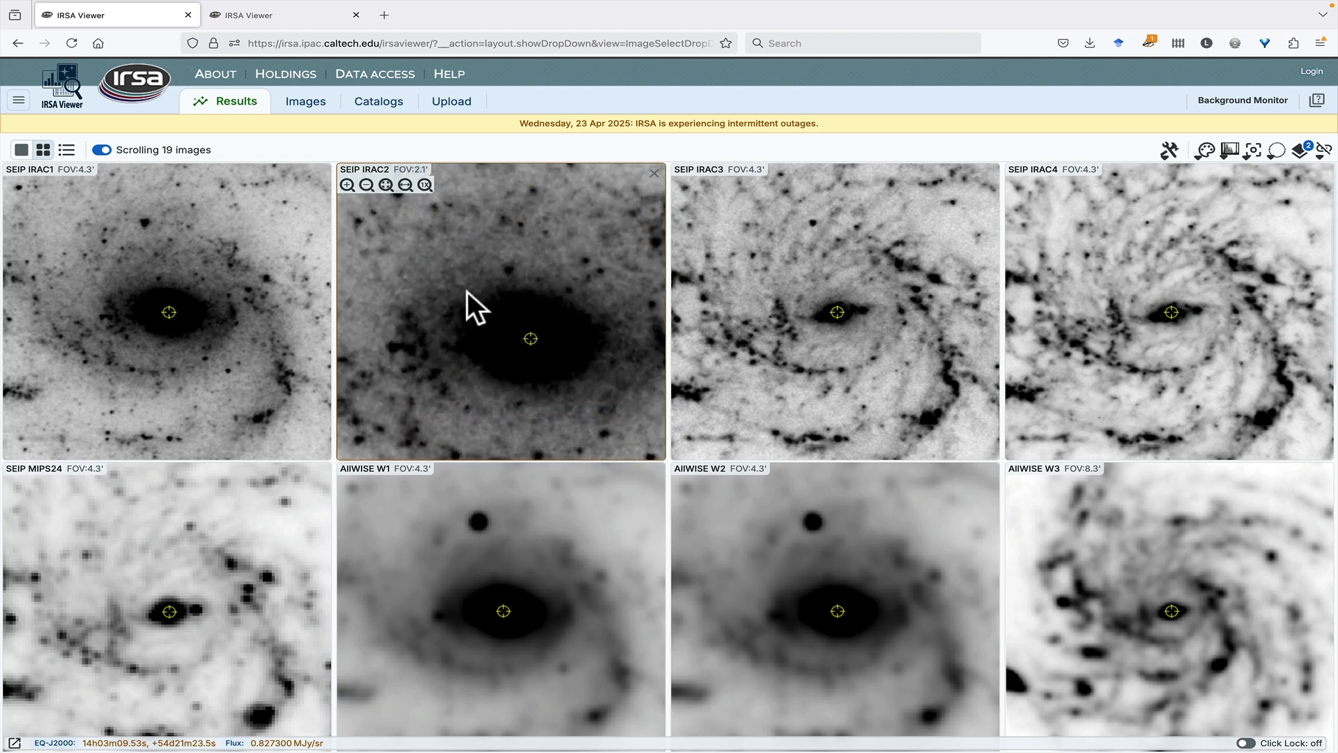
# Browse down through the remaining images and back to the first row, and turn image scrolling off
pyautogui.scroll(-15, 242, 342)
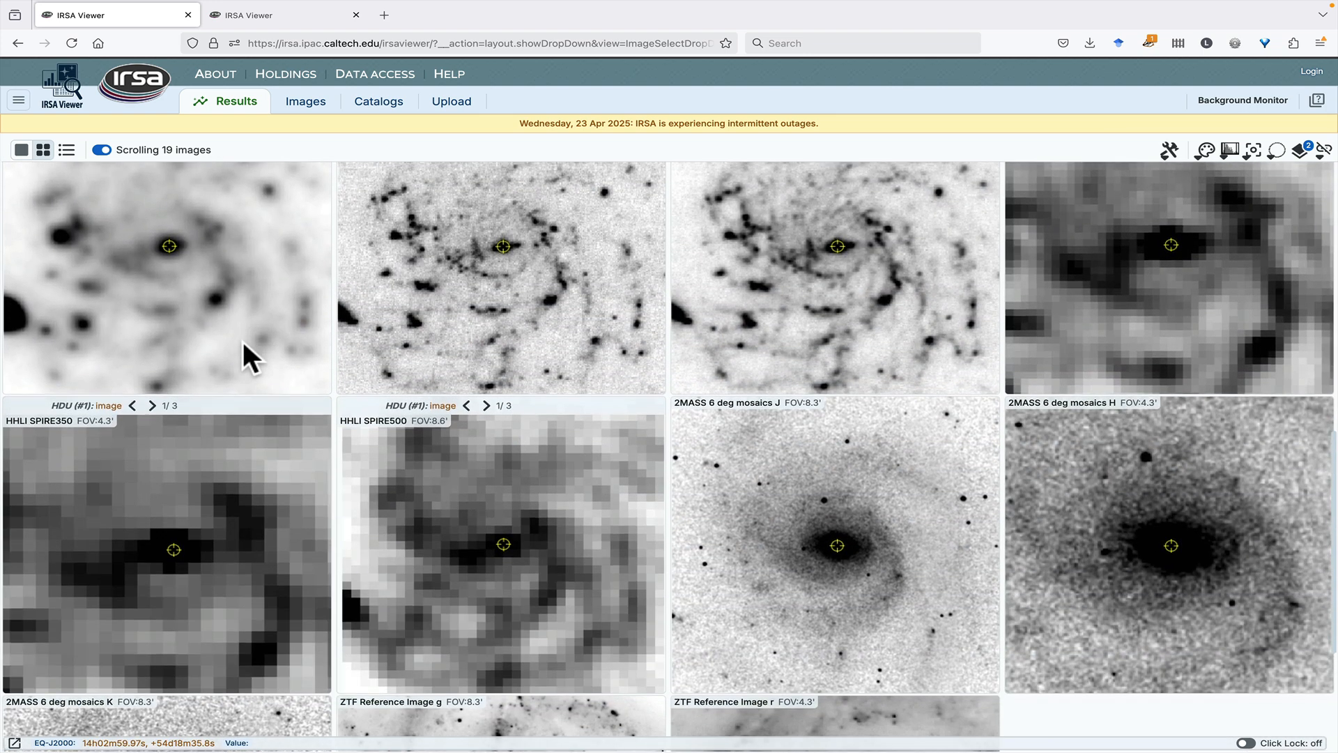
pyautogui.scroll(8, 242, 340)
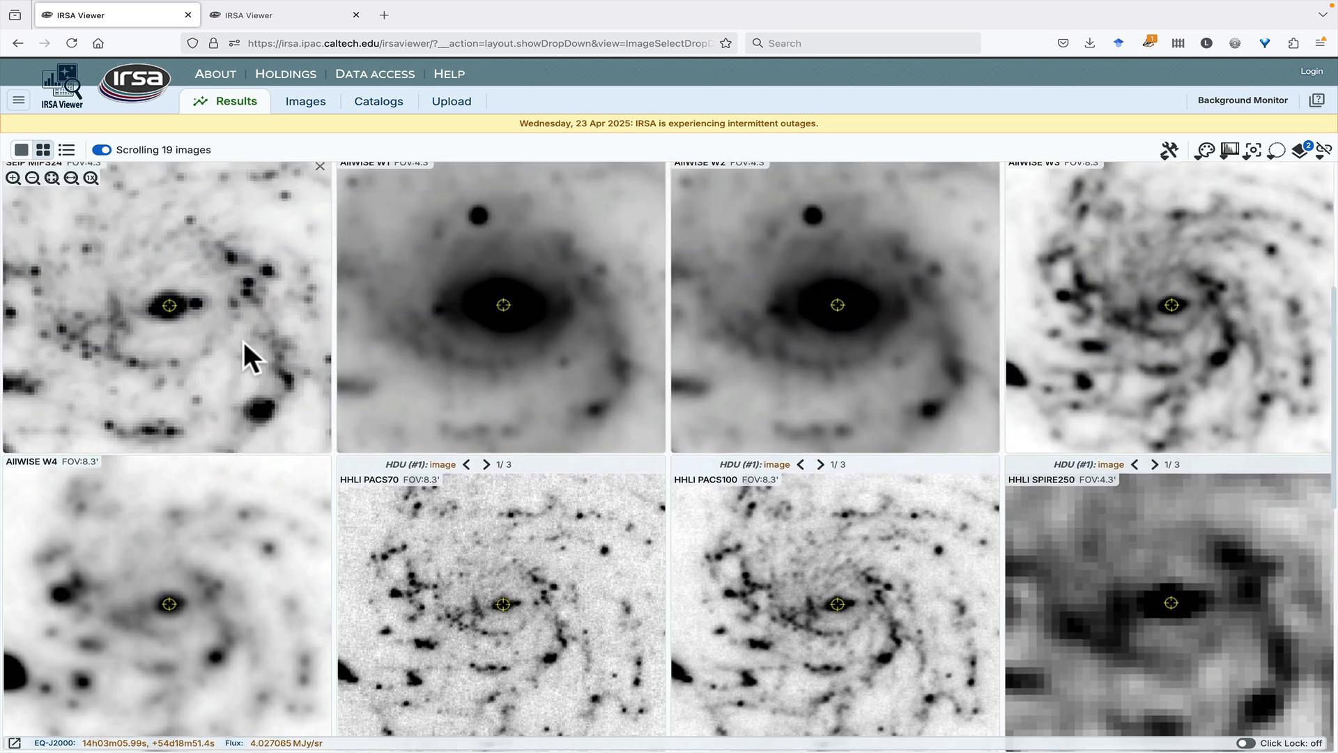
pyautogui.scroll(2, 242, 341)
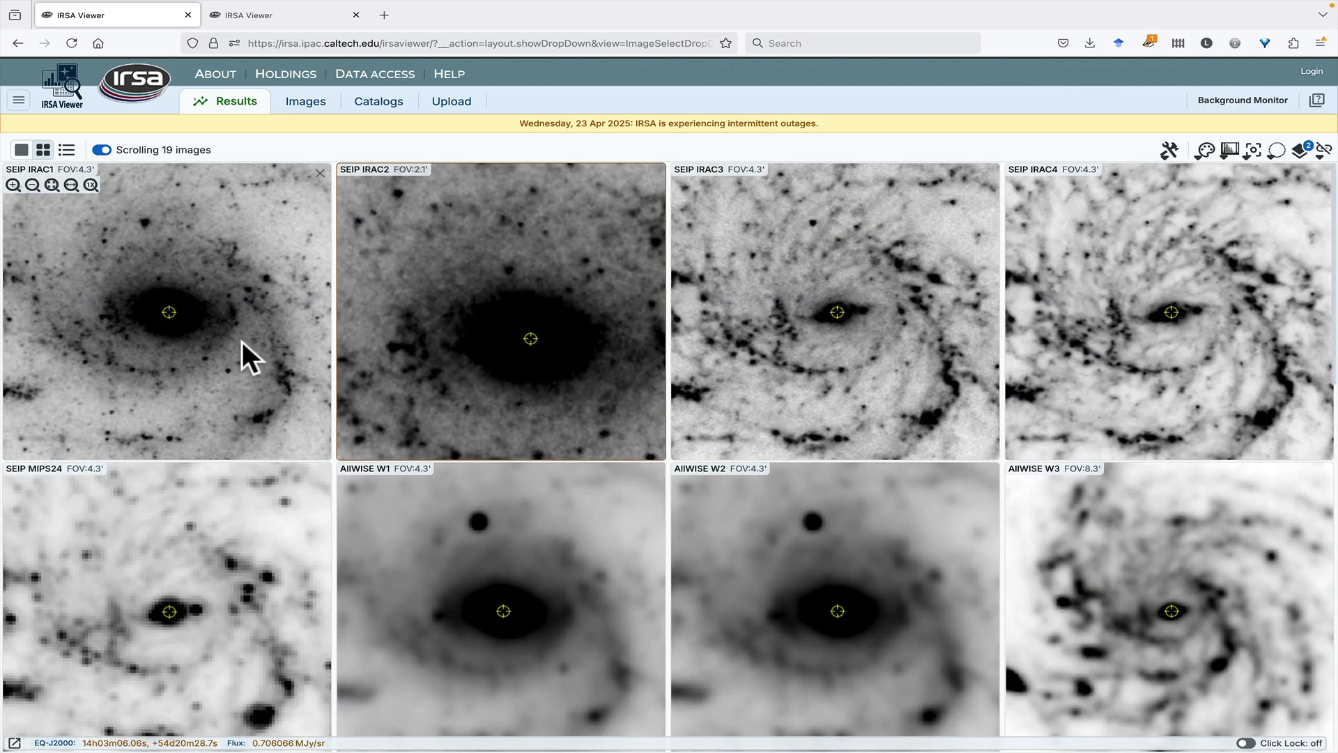
pyautogui.click(101, 151)
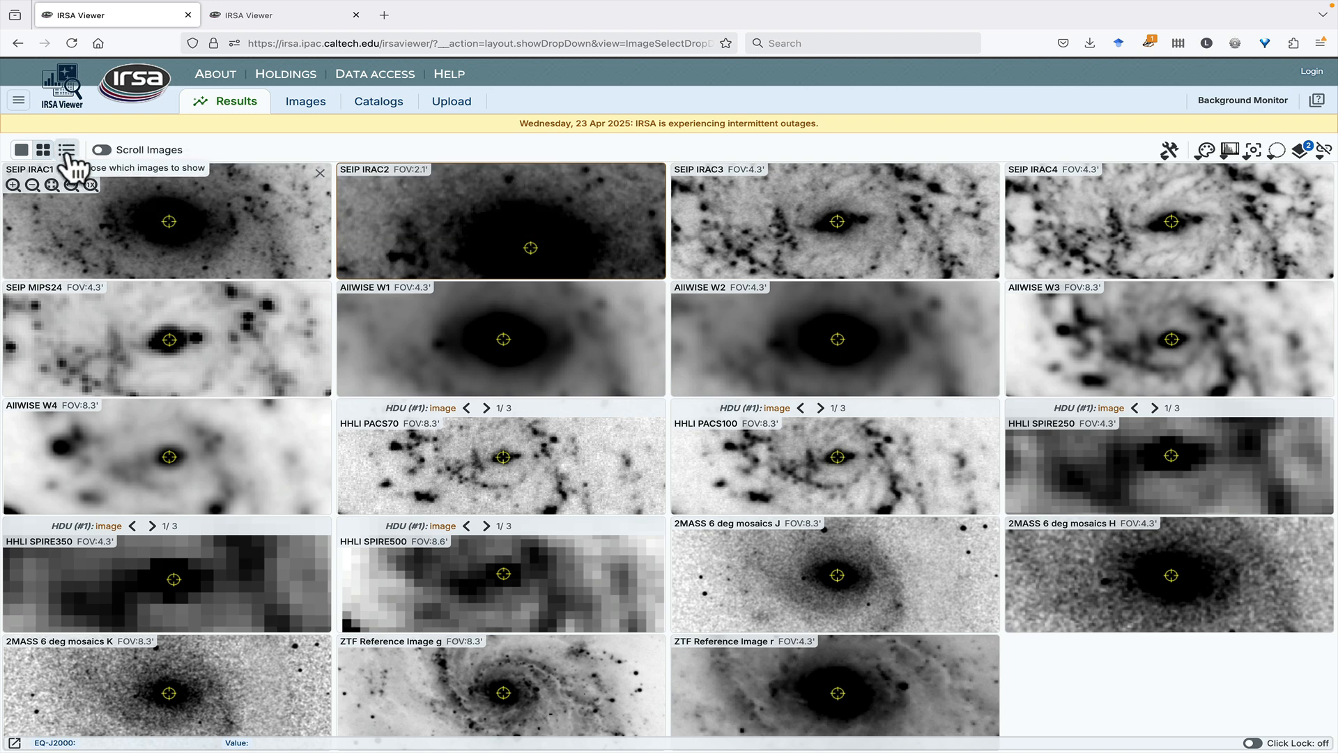
# Sort the loaded images by ascending wavelength and close the list of loaded images
pyautogui.click(67, 150)
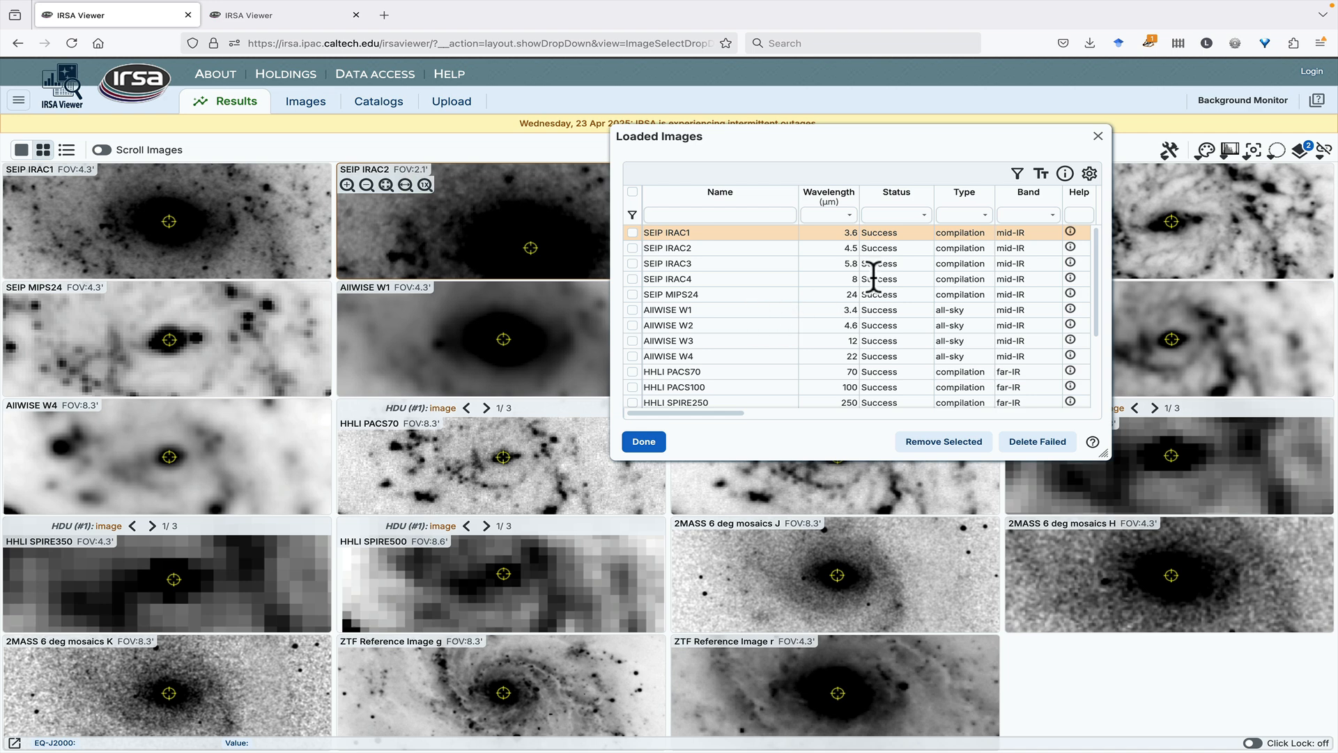
pyautogui.click(844, 195)
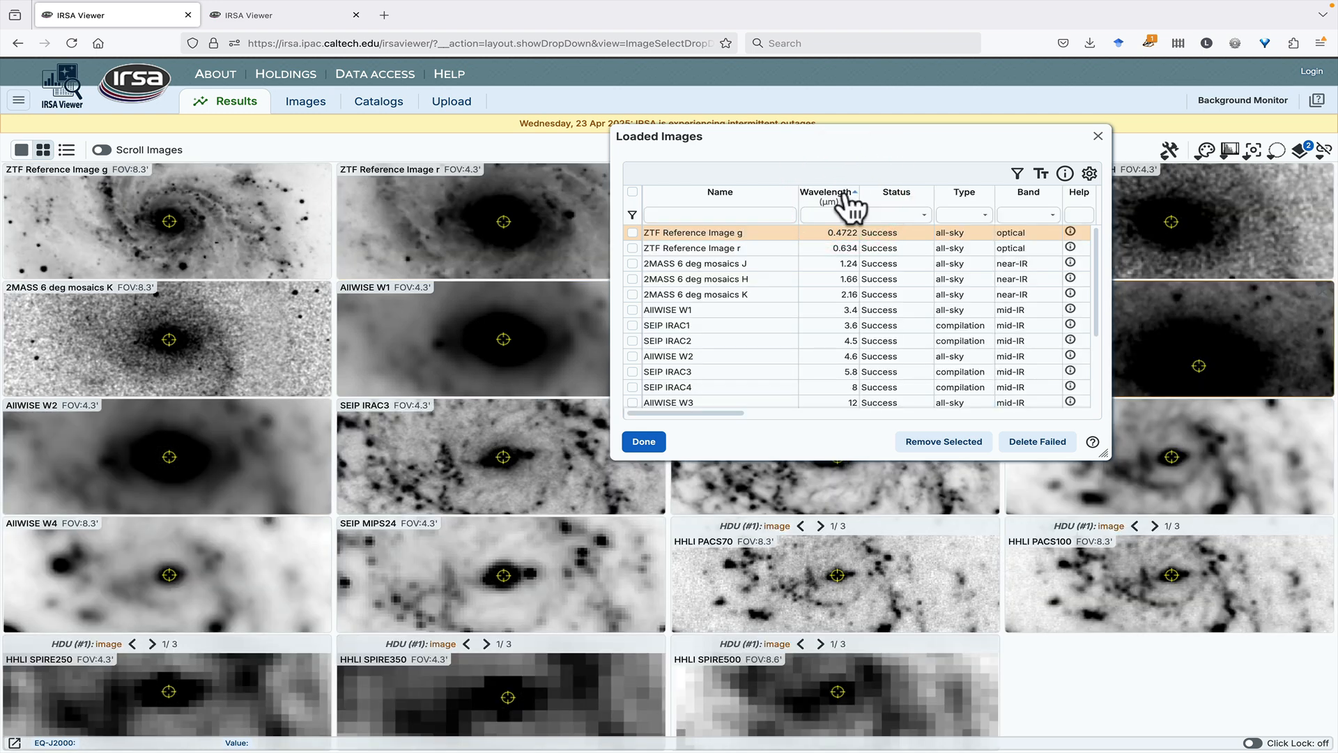
pyautogui.click(1099, 135)
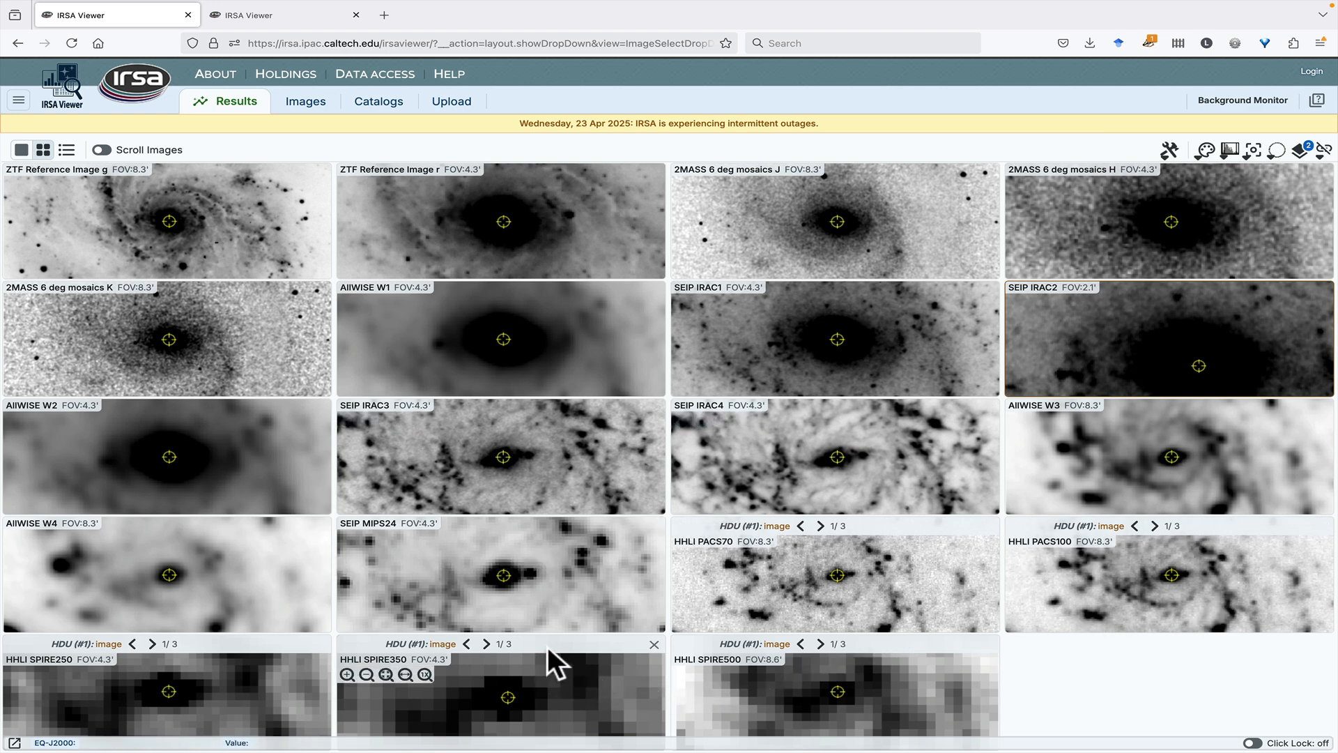
# Pop out the image readout window and move it over the middle of the first image rows
pyautogui.click(14, 743)
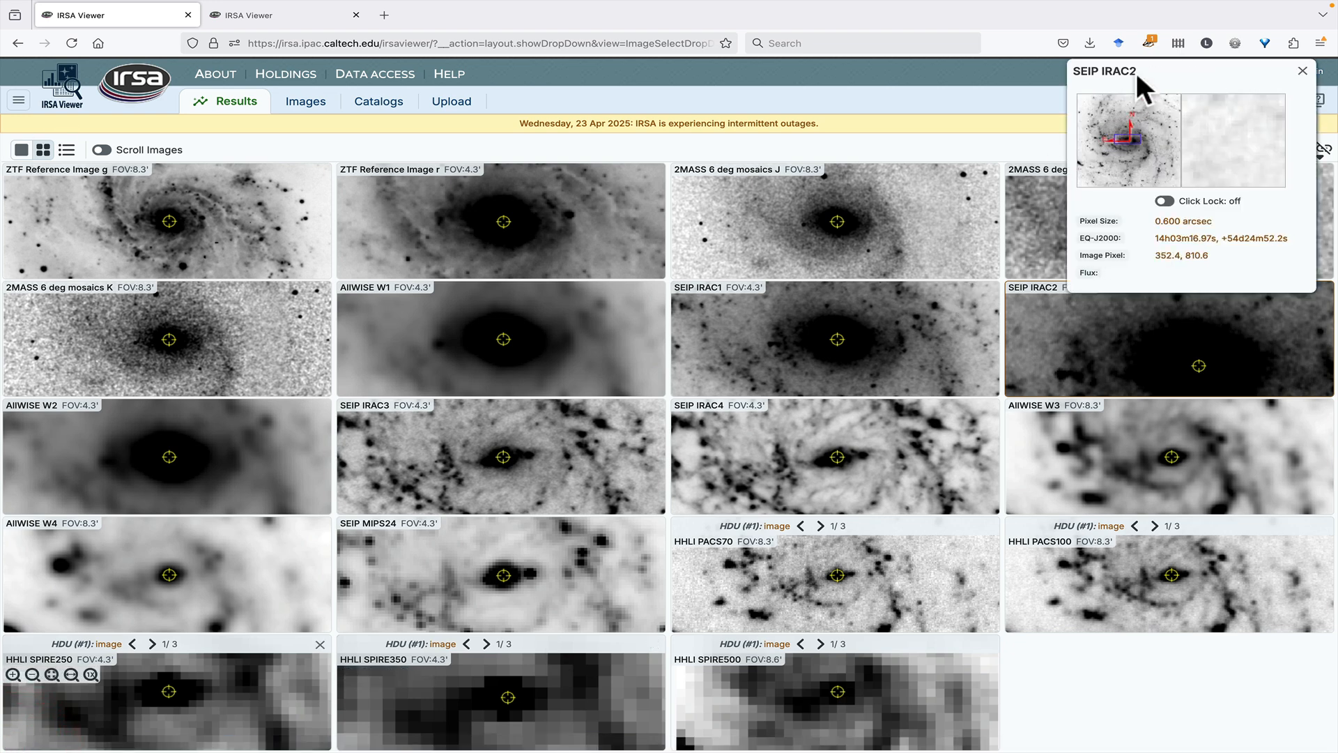
pyautogui.moveTo(1064, 75); pyautogui.dragTo(559, 125)
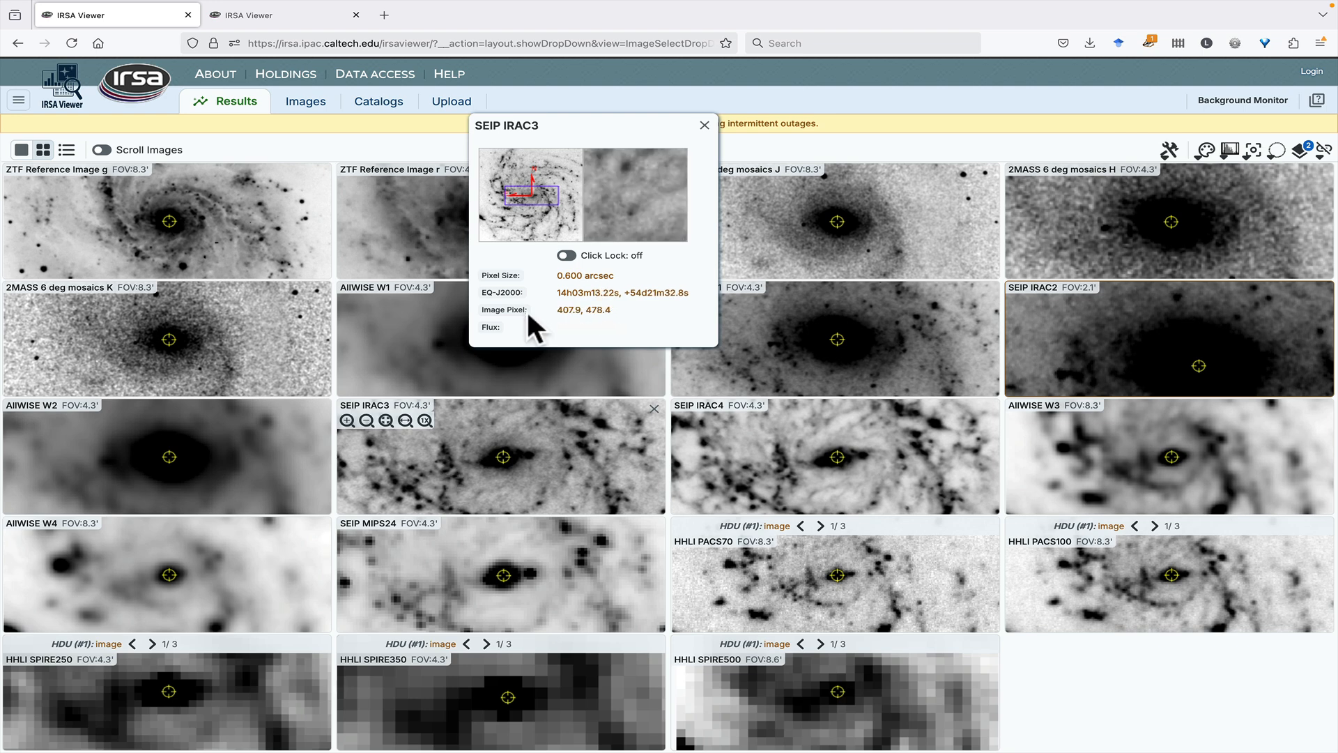
# Set the first coordinate readout to Equatorial J2000 Decimal and the second to Equatorial J2000 HMS
pyautogui.click(516, 293)
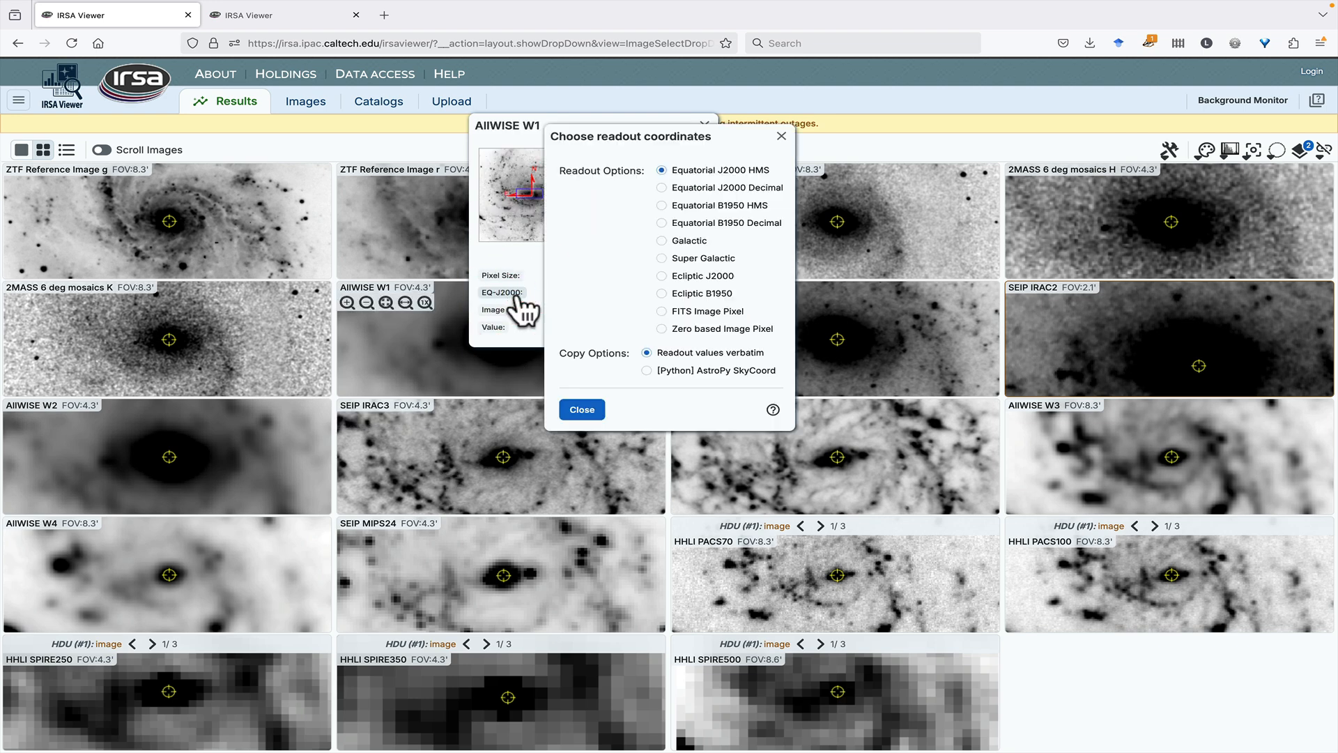
pyautogui.click(660, 188)
pyautogui.click(587, 411)
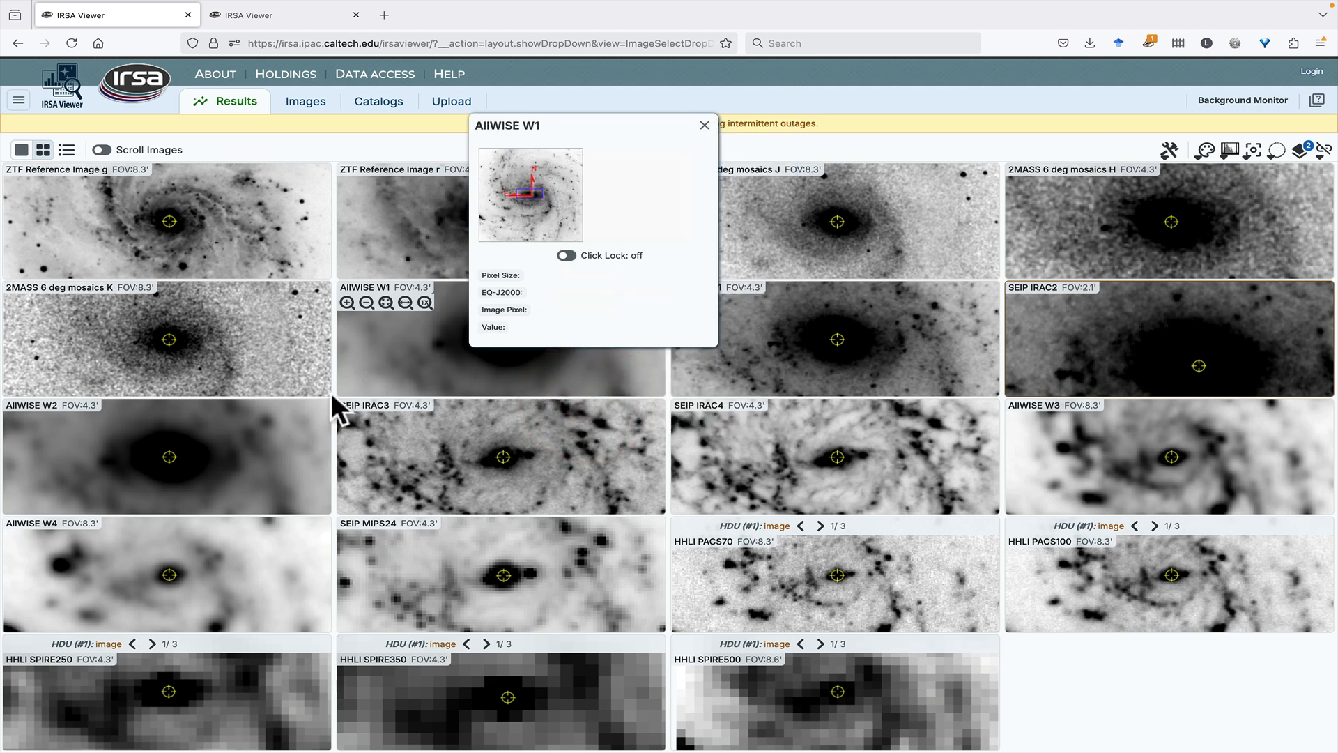
pyautogui.click(517, 310)
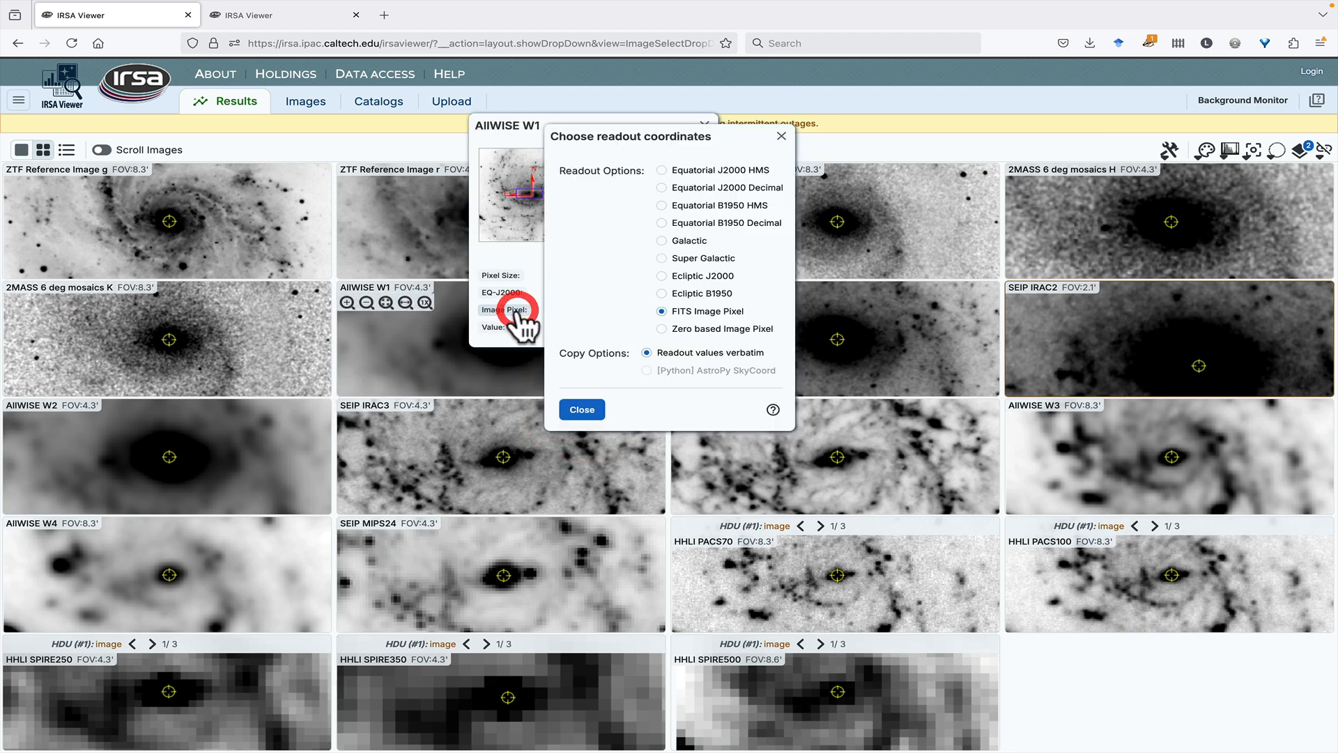
pyautogui.click(662, 170)
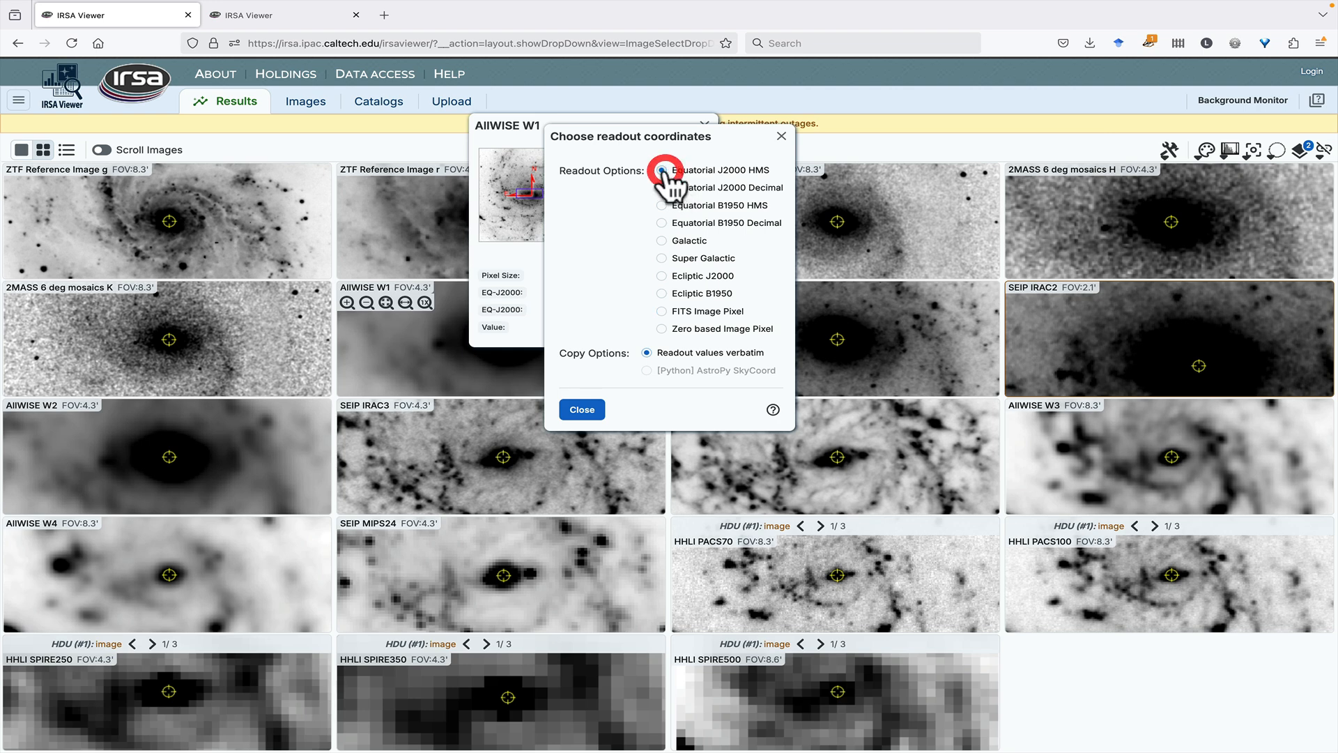
pyautogui.click(580, 411)
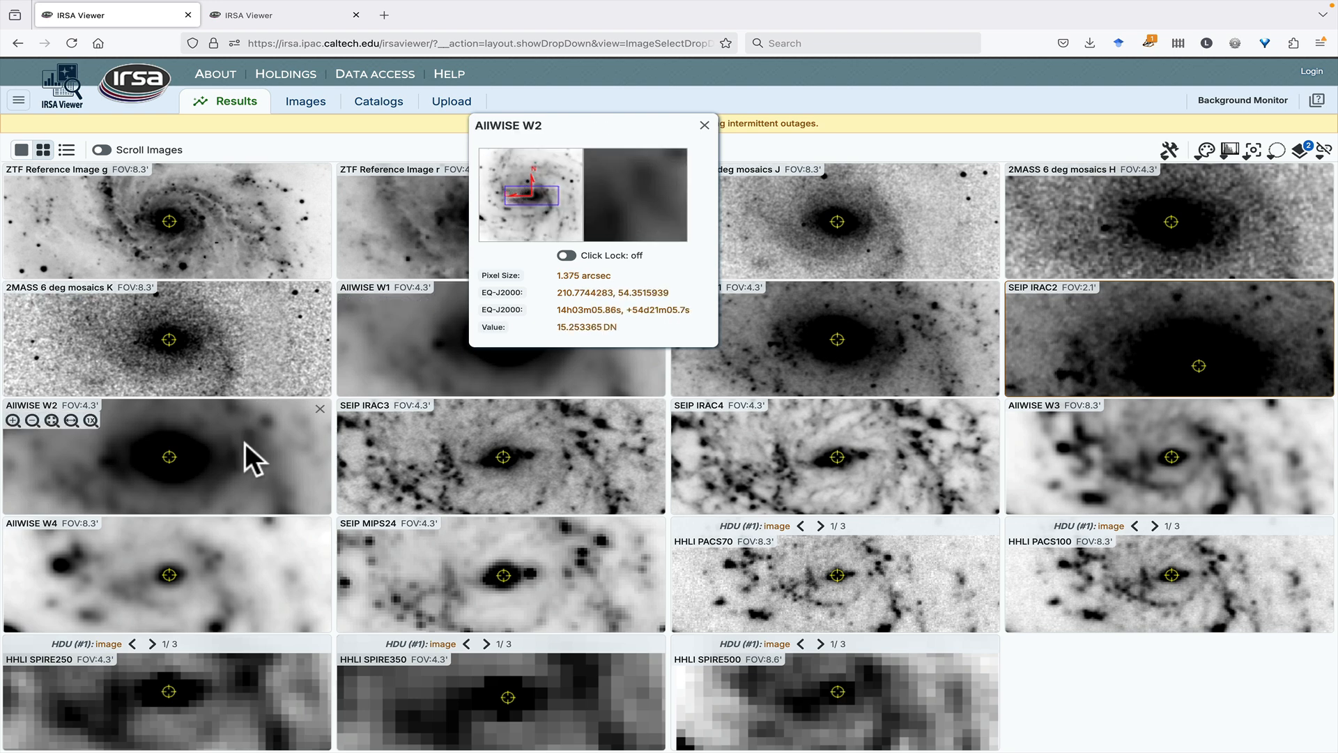
# Turn on click lock for the readout and lock it on a point in the 2MASS 6 deg mosaics K image
pyautogui.click(568, 256)
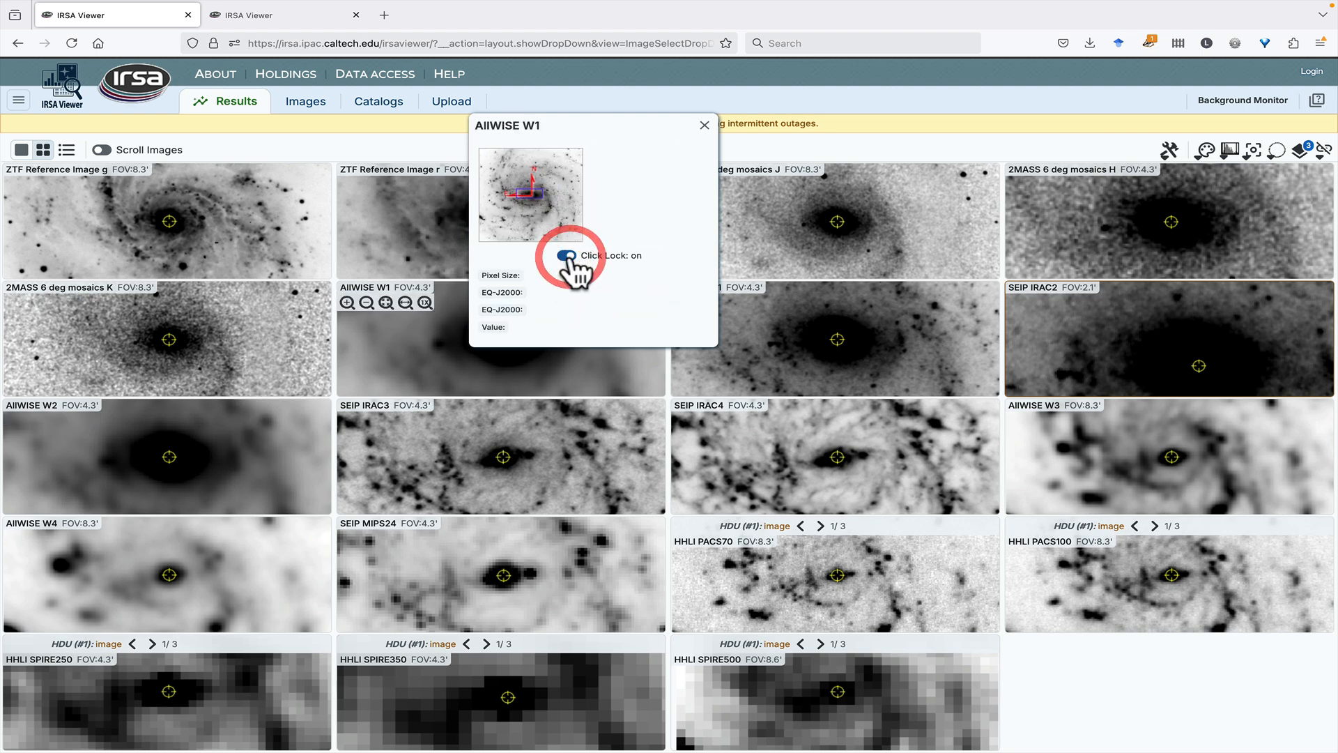
pyautogui.click(295, 291)
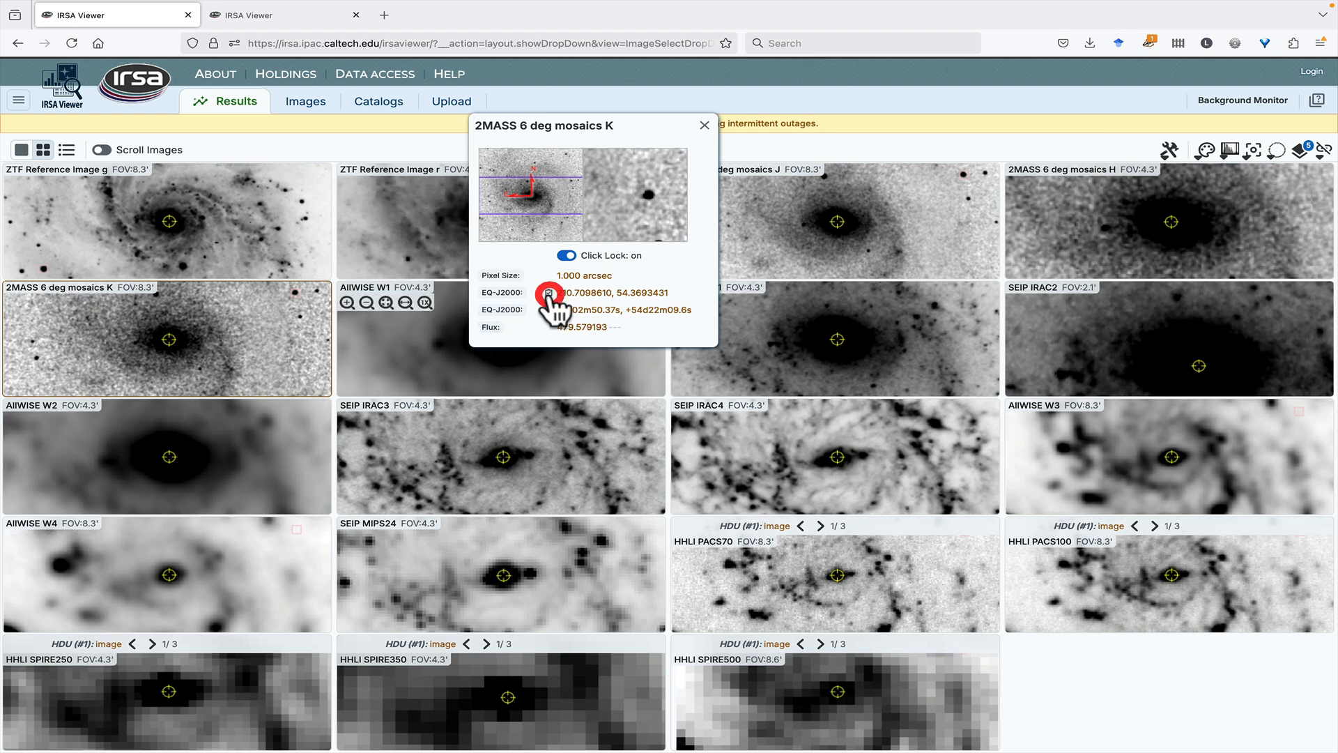
# Set the readout's copy option to [Python] AstroPy SkyCoord and copy the first EQ-J2000 coordinates
pyautogui.click(503, 307)
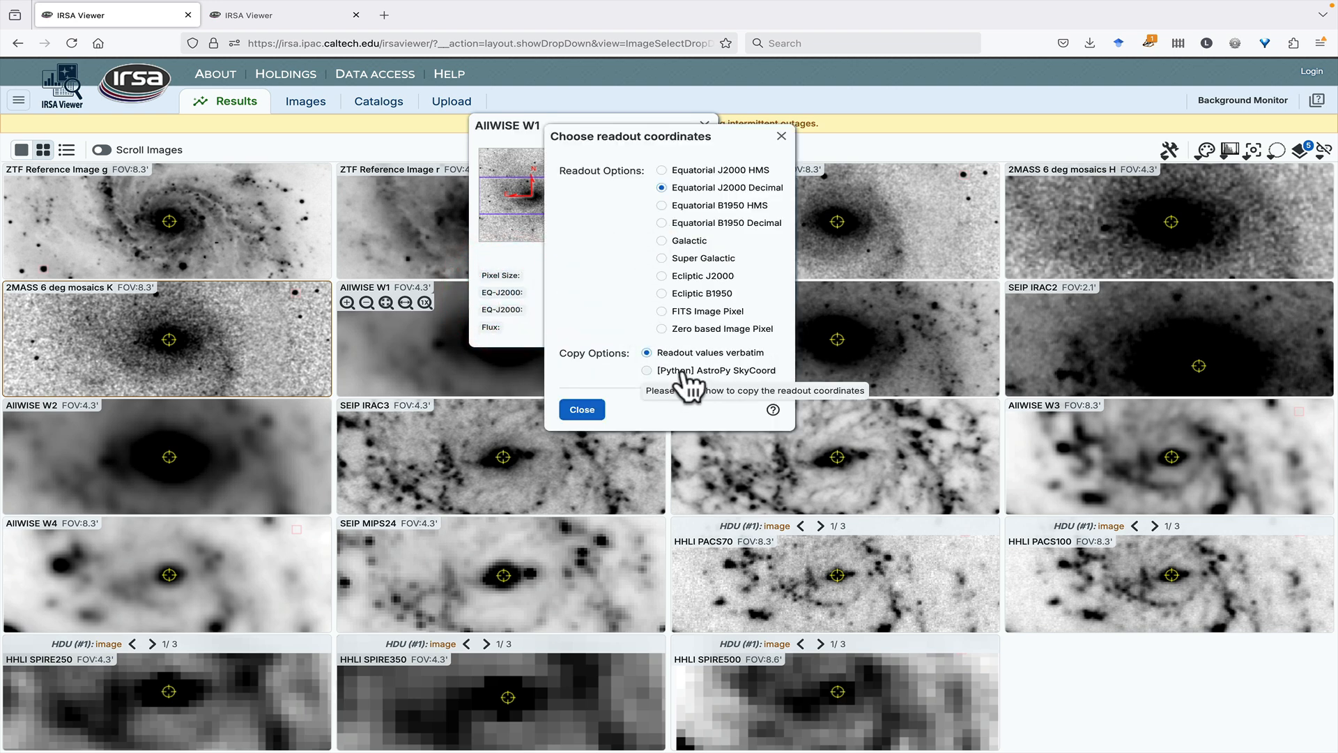
pyautogui.click(647, 371)
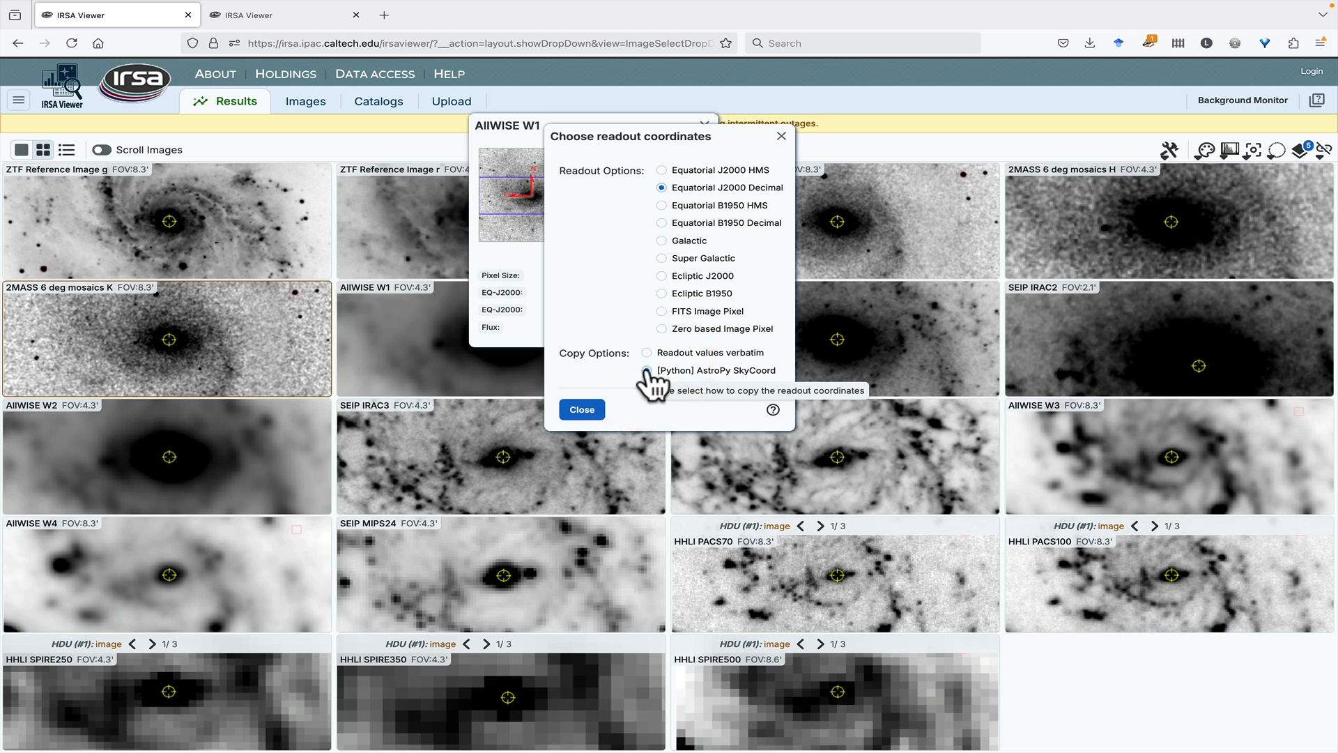
pyautogui.click(582, 411)
pyautogui.click(548, 293)
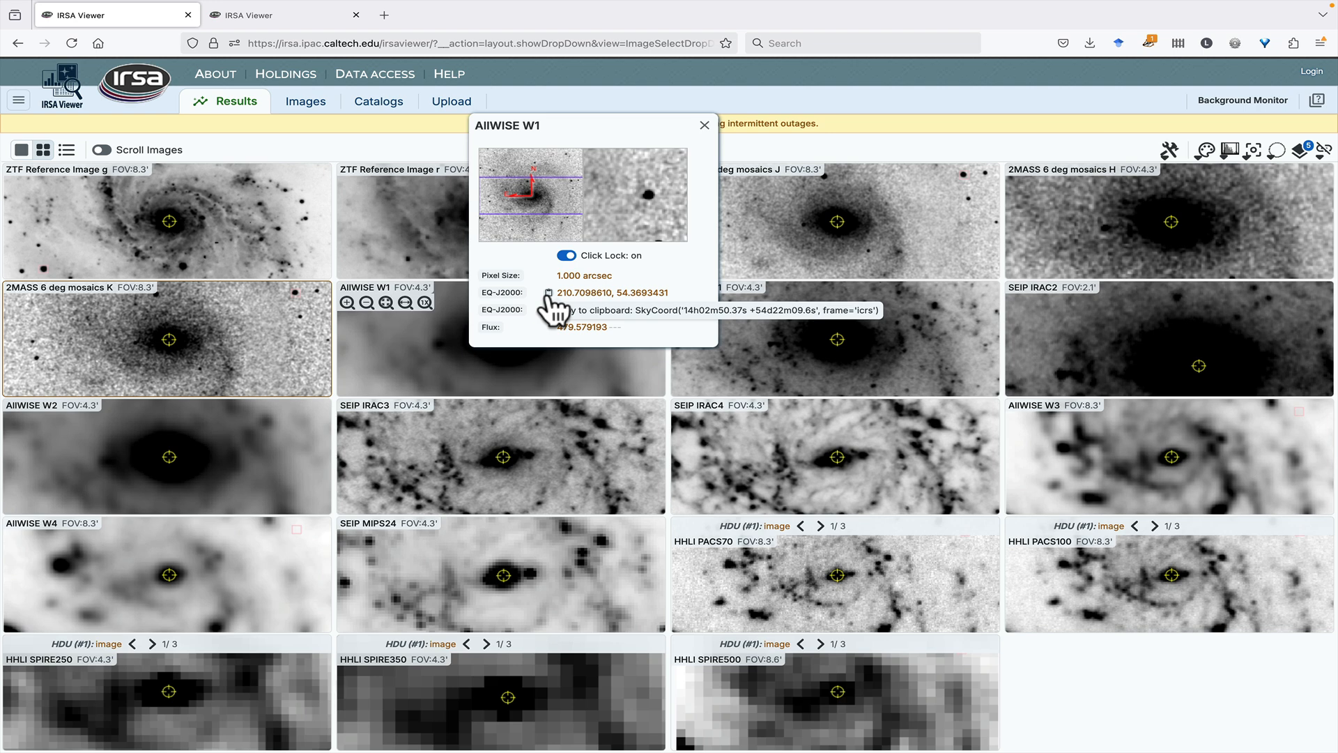
# Turn click lock off and close the floating readout window
pyautogui.click(566, 255)
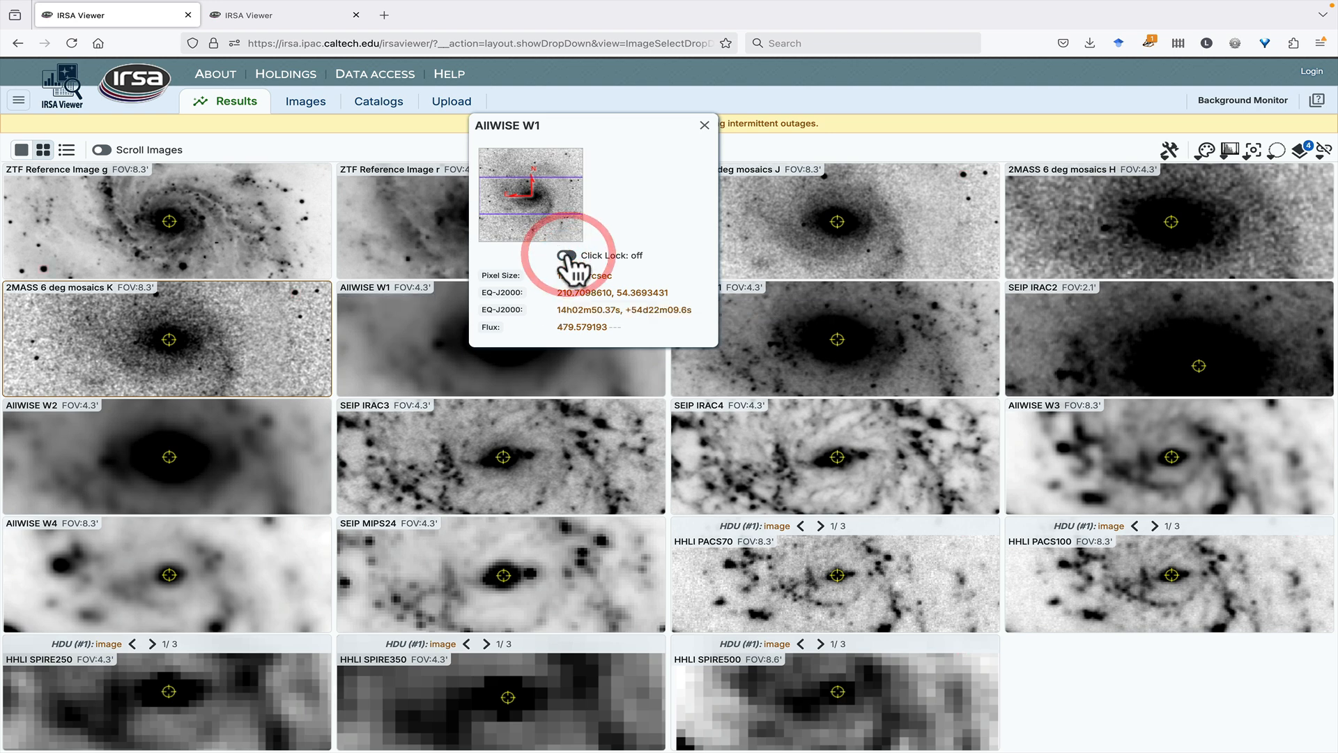
pyautogui.click(704, 126)
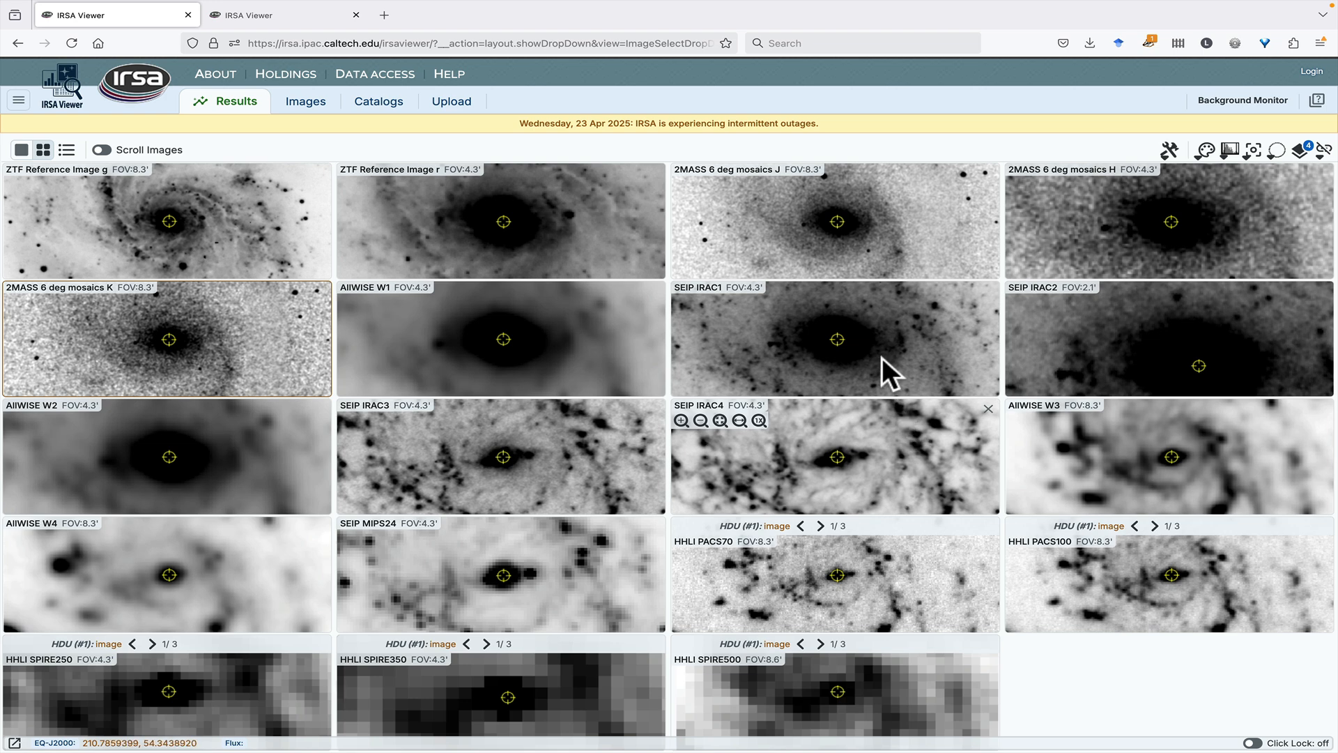
# Select the SEIP IRAC1 image, zoom it in, and zoom it out to a 6.3' field of view
pyautogui.click(913, 333)
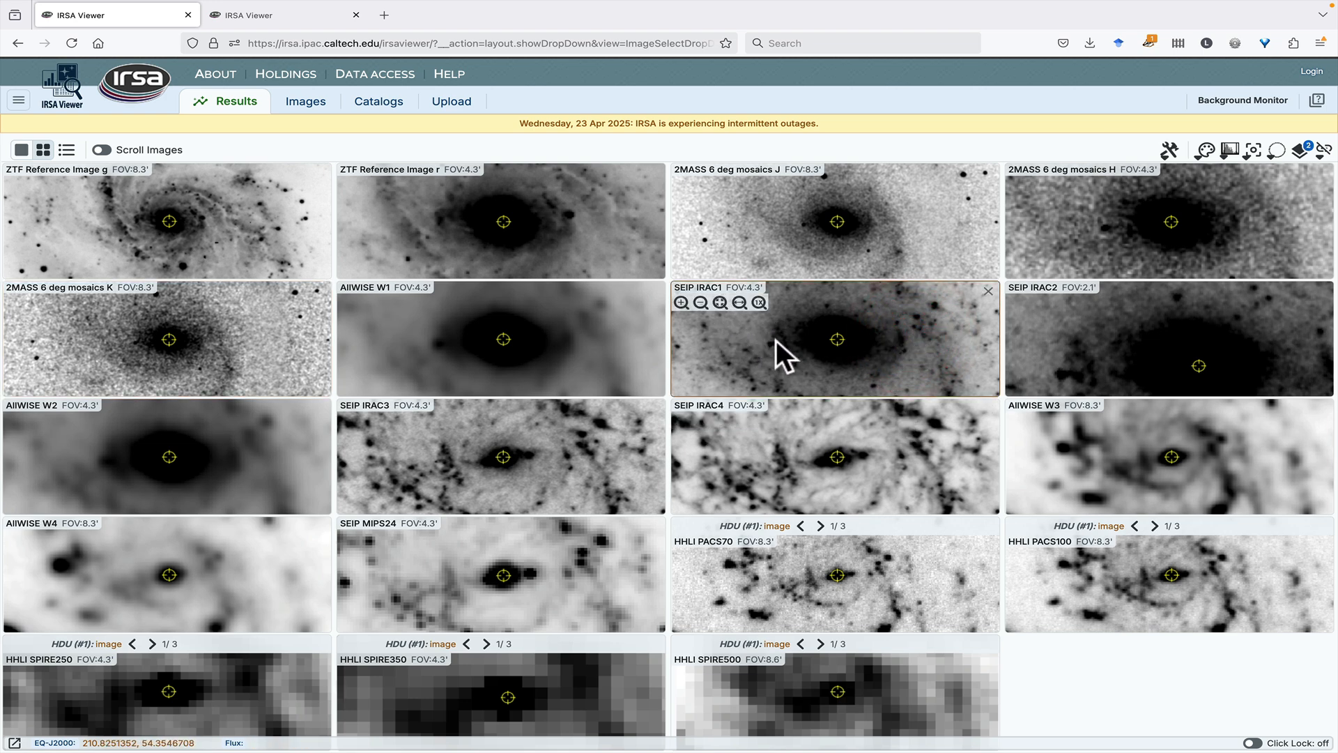
pyautogui.click(681, 302)
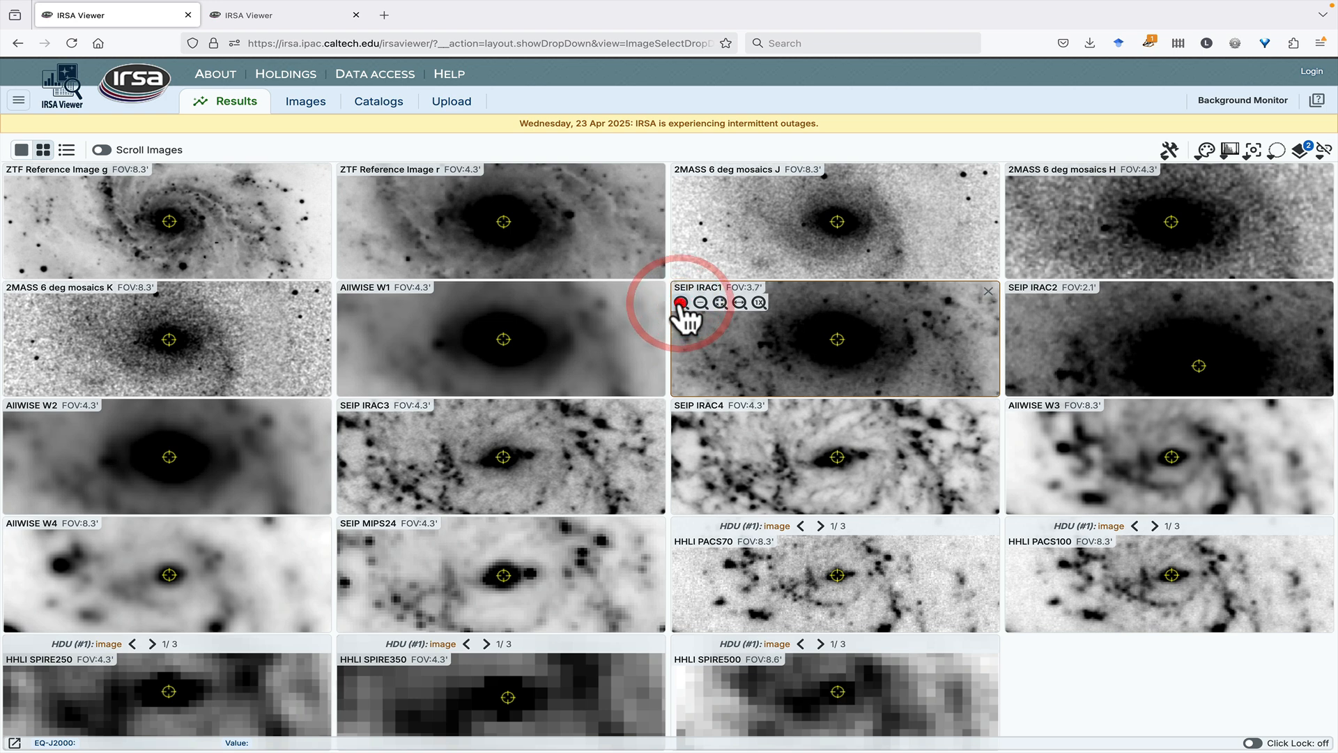
pyautogui.click(680, 302)
pyautogui.click(700, 303)
pyautogui.click(700, 303)
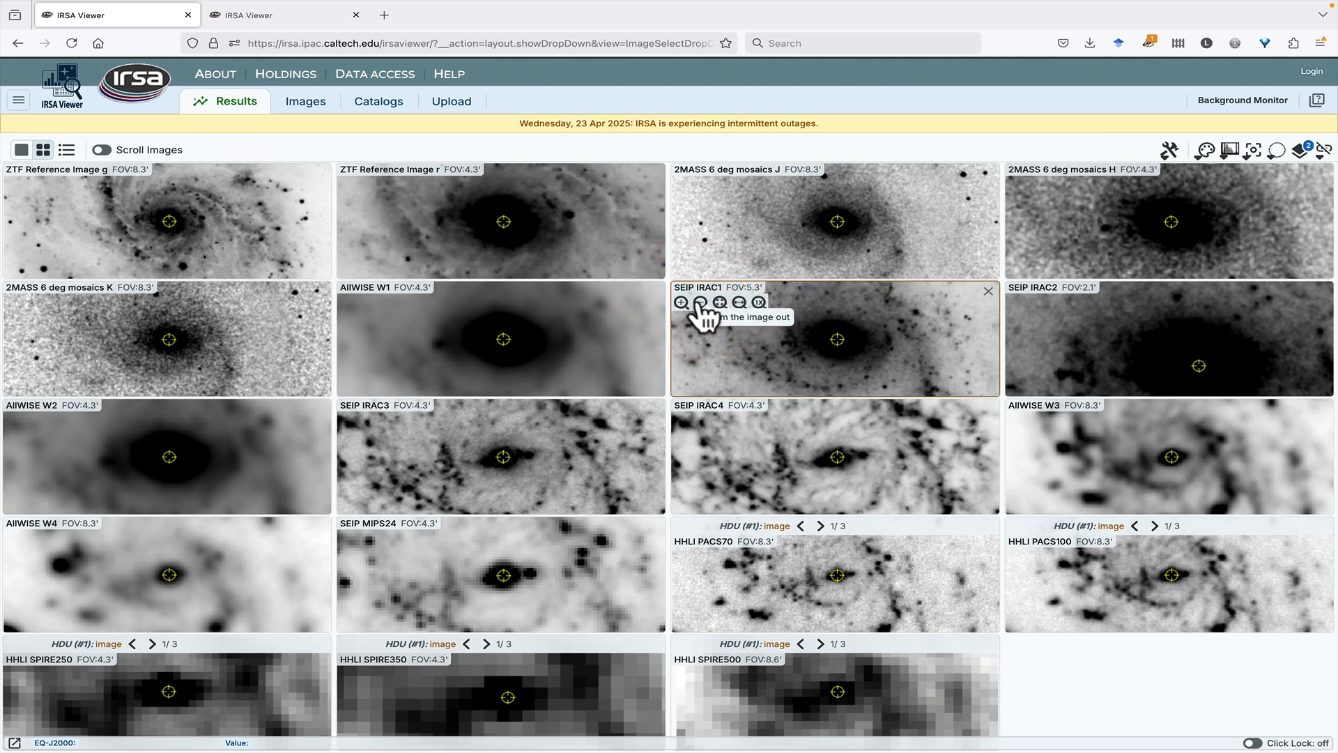
pyautogui.click(700, 302)
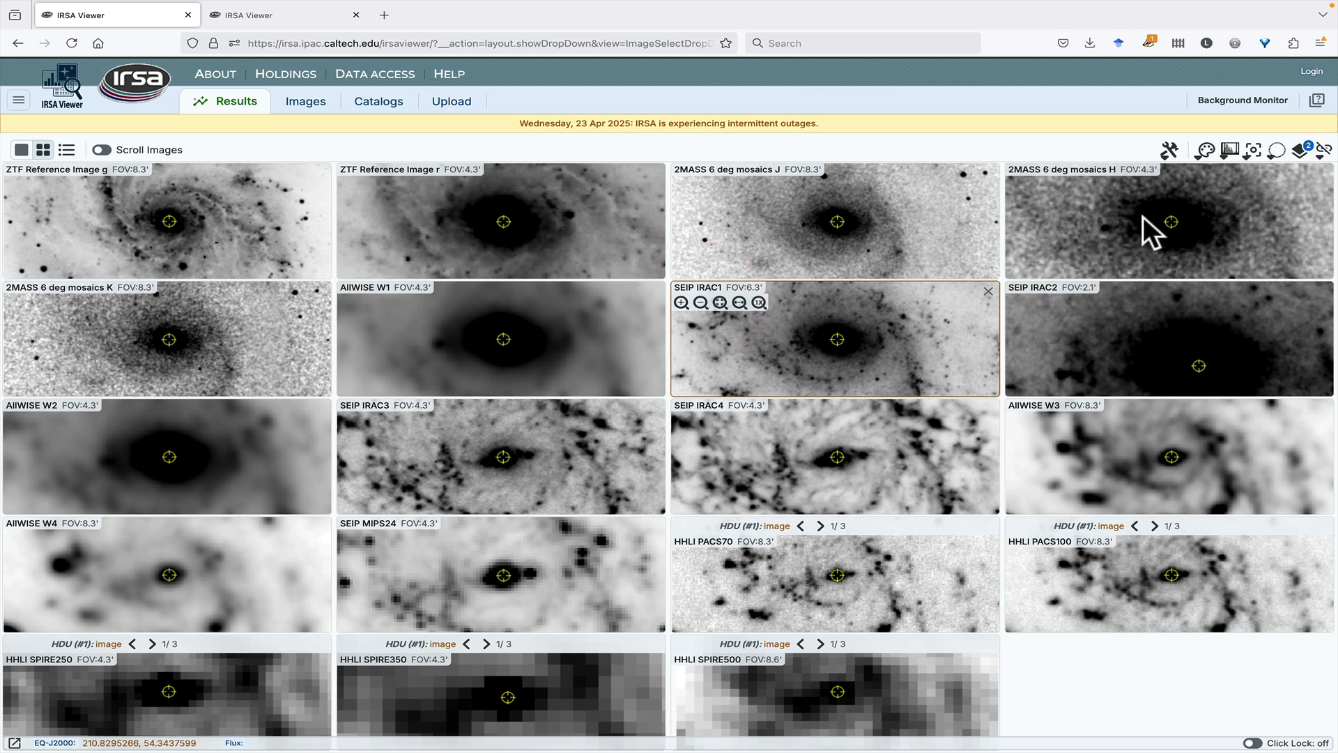
# Align and lock all images by WCS
pyautogui.click(1317, 154)
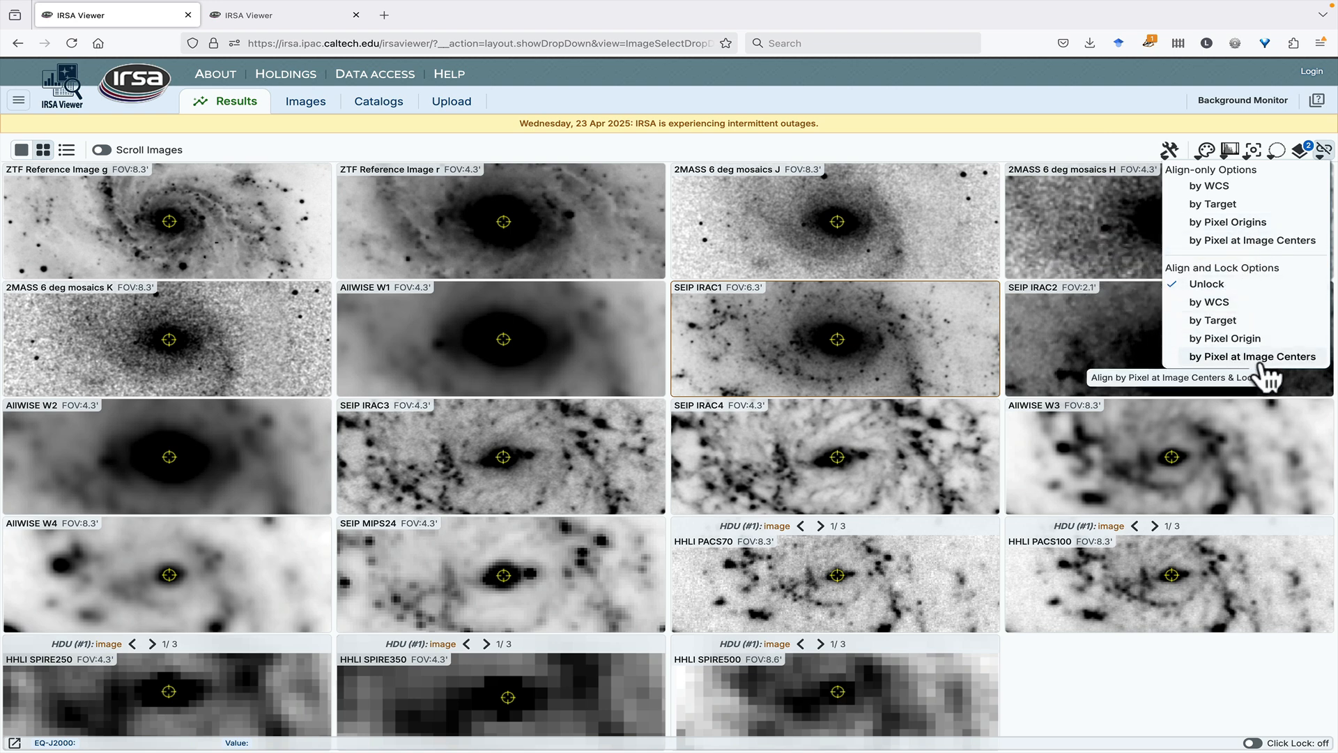
pyautogui.click(1221, 300)
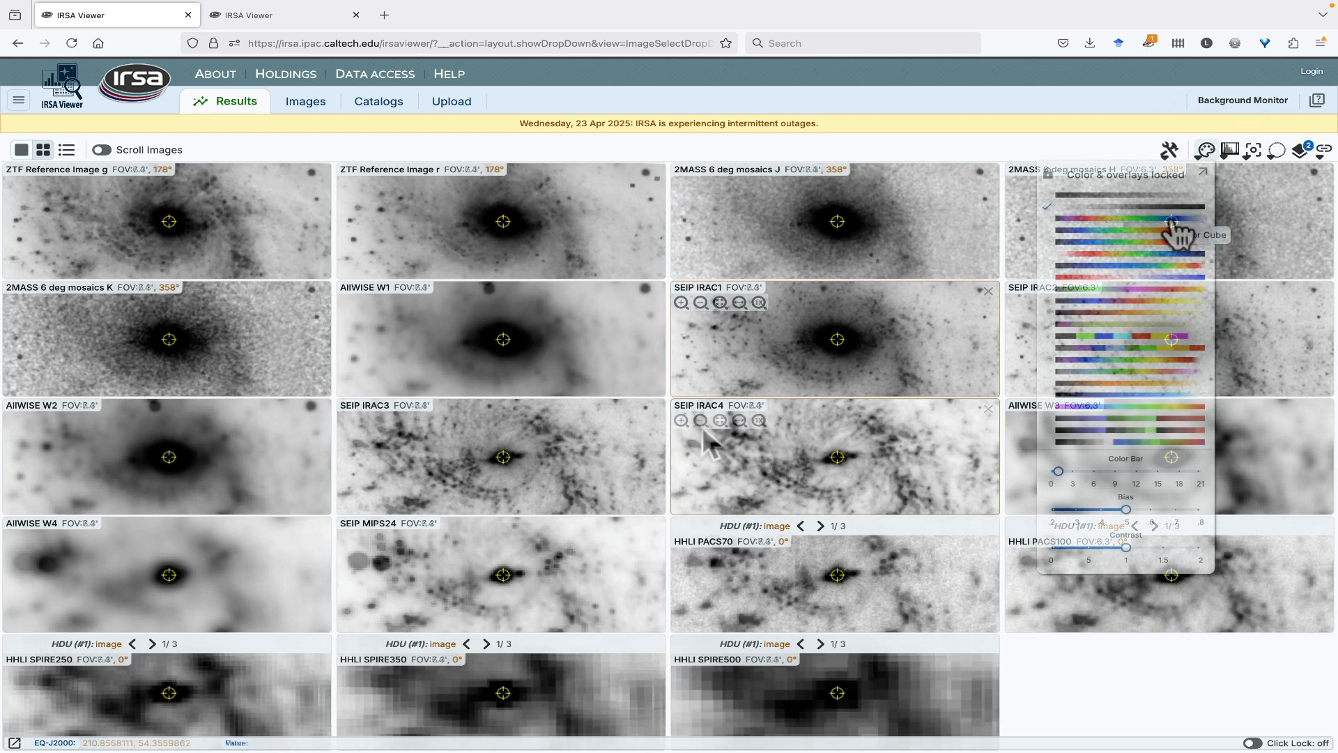
# Try the multicolor color bar 2 on all images and return them to the light-to-dark gray color bar 1
pyautogui.click(1172, 220)
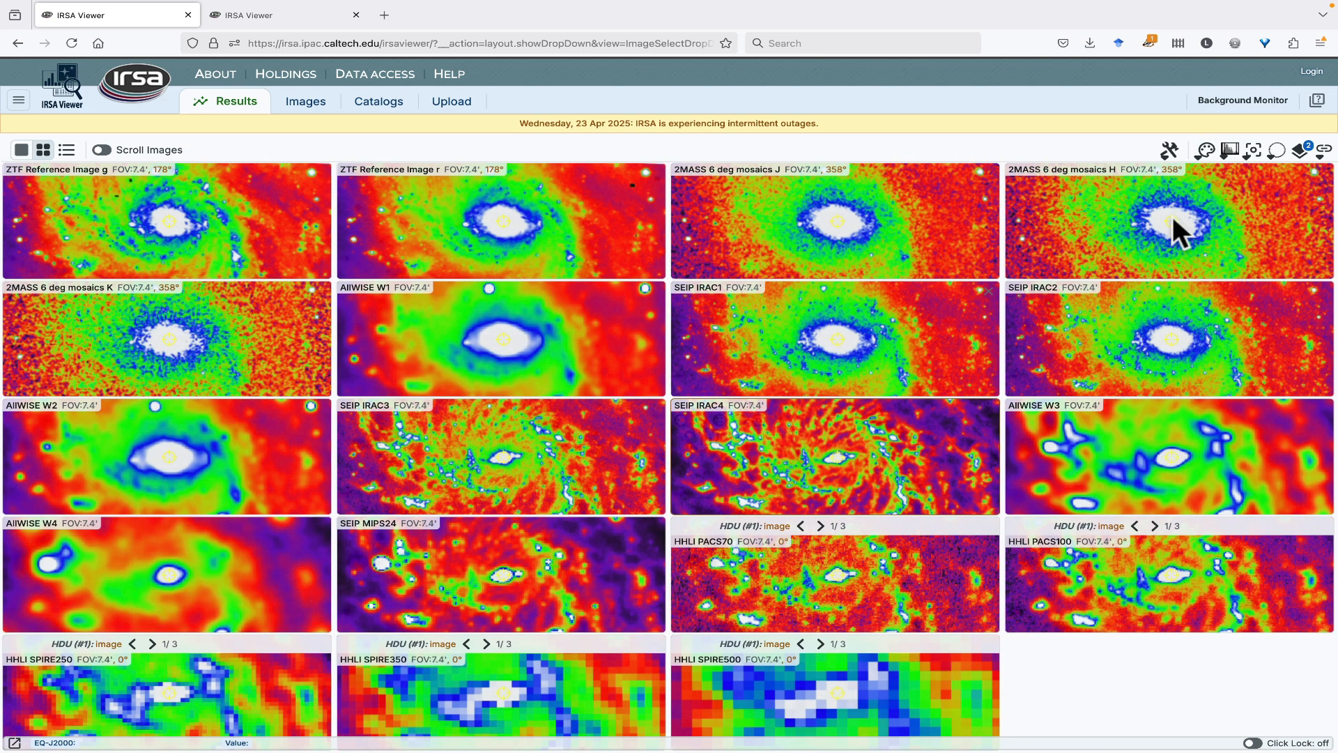
pyautogui.click(1204, 149)
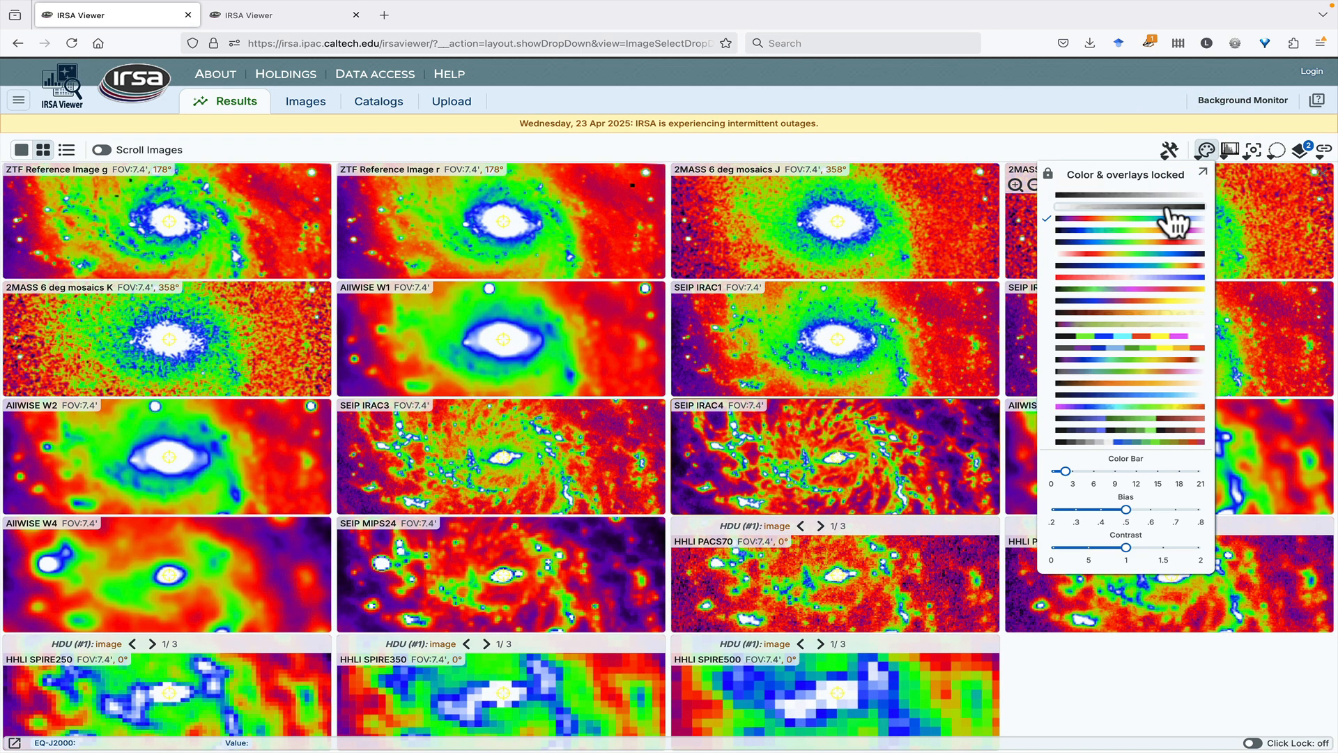
pyautogui.click(1168, 208)
pyautogui.click(1204, 149)
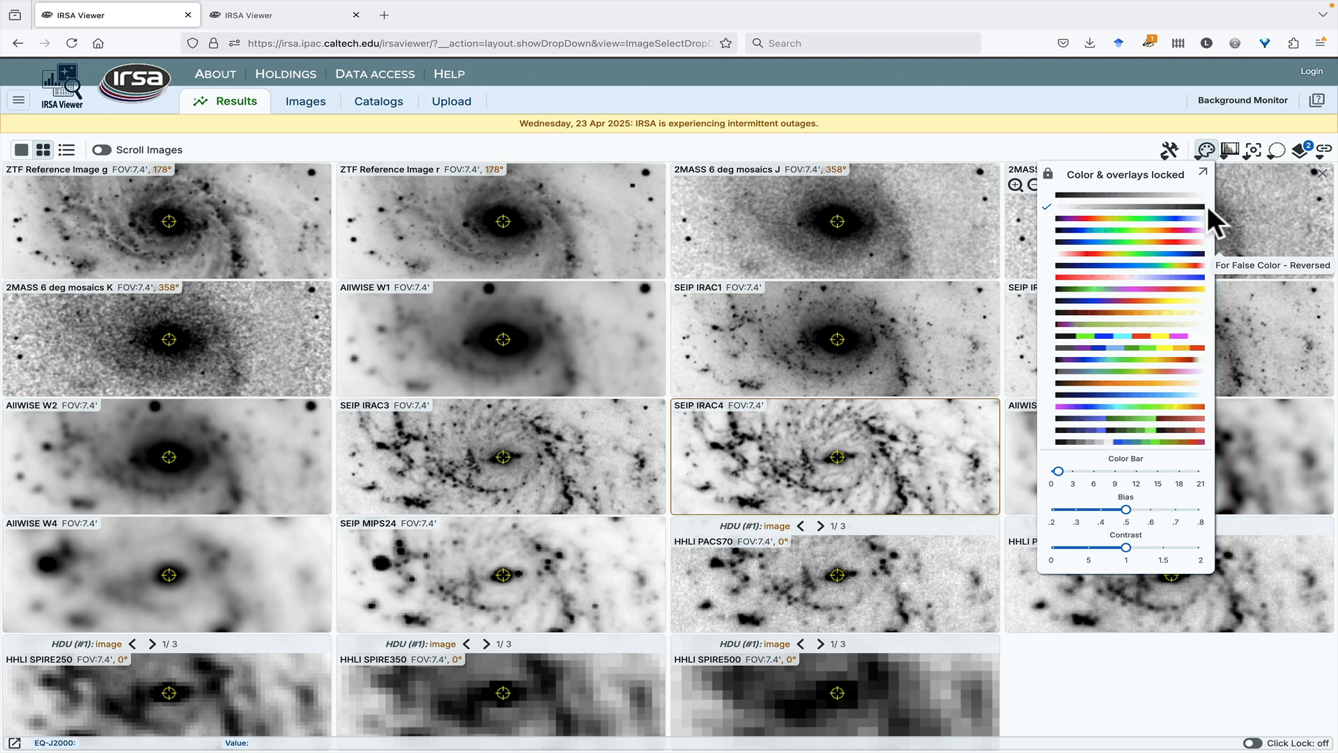
# Try the Z Scale Log and Z Scale Linear stretches on the images and return to Linear: Stretch to 99%
pyautogui.click(1229, 151)
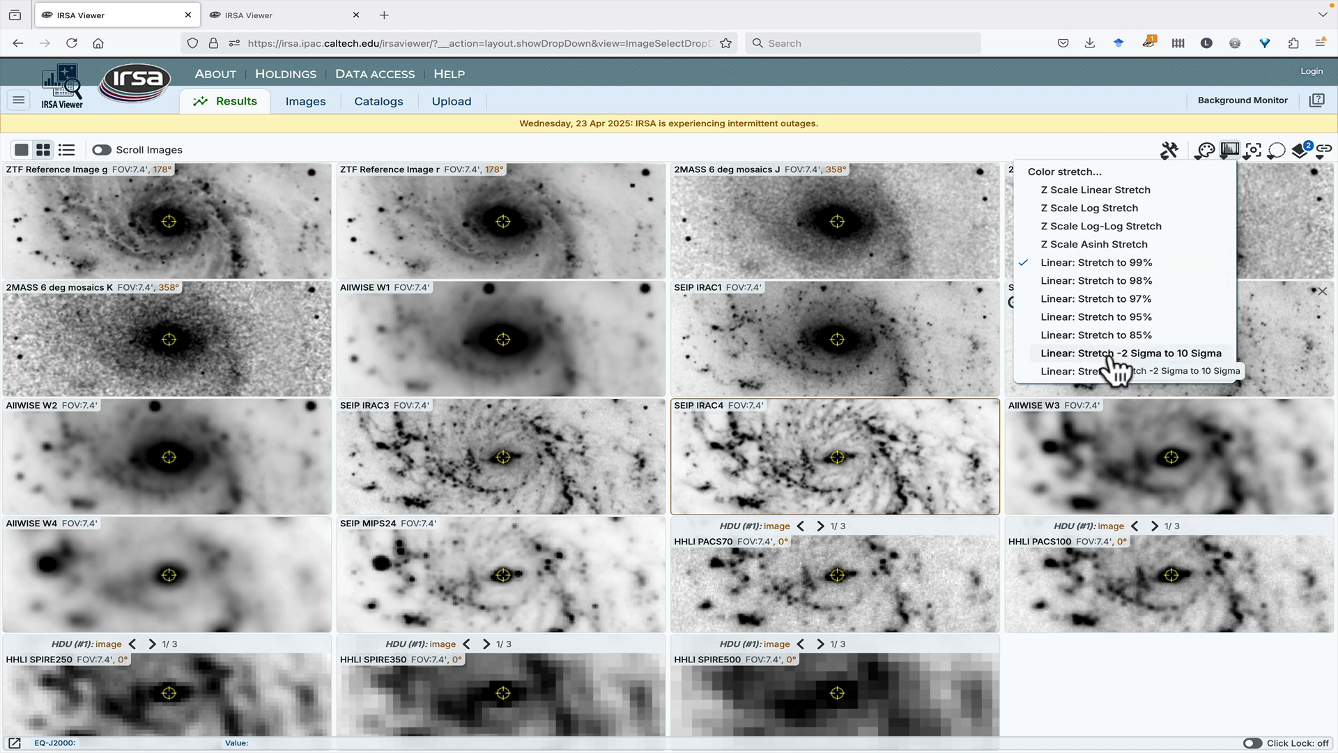
pyautogui.click(1114, 209)
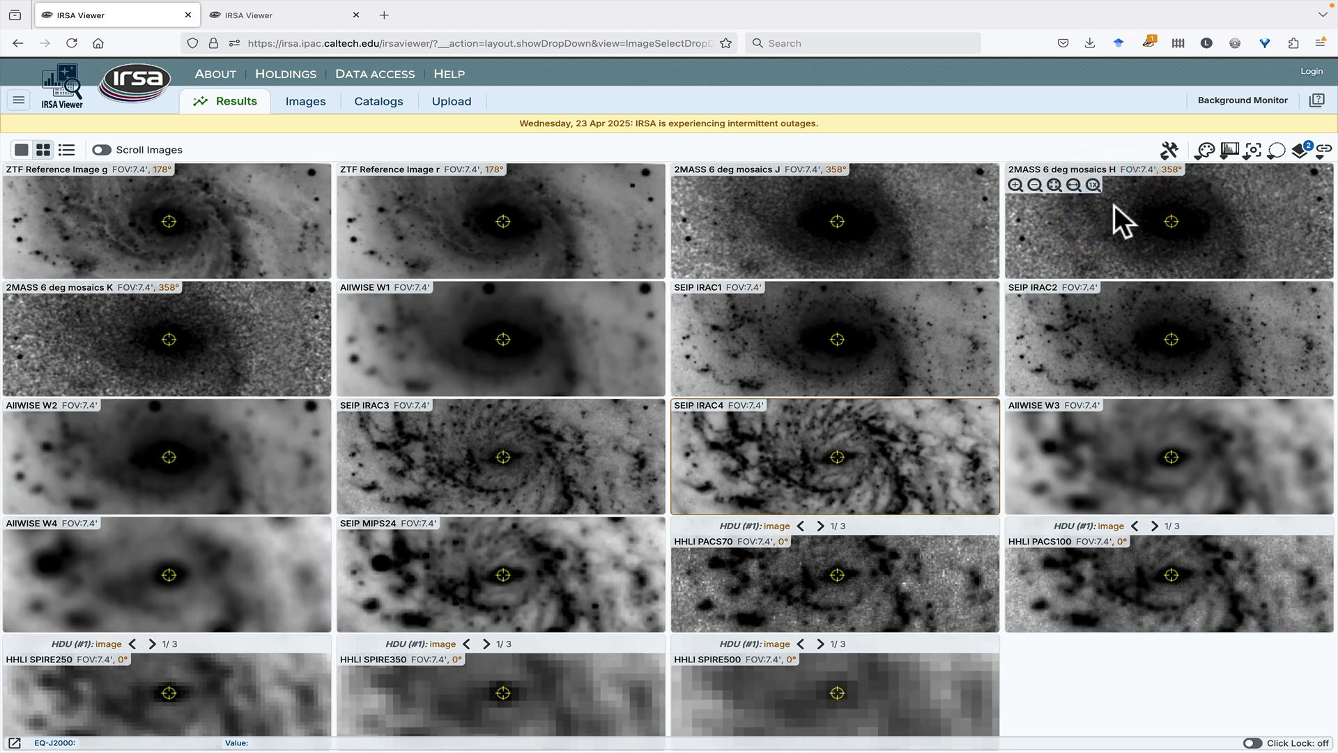
pyautogui.click(1228, 150)
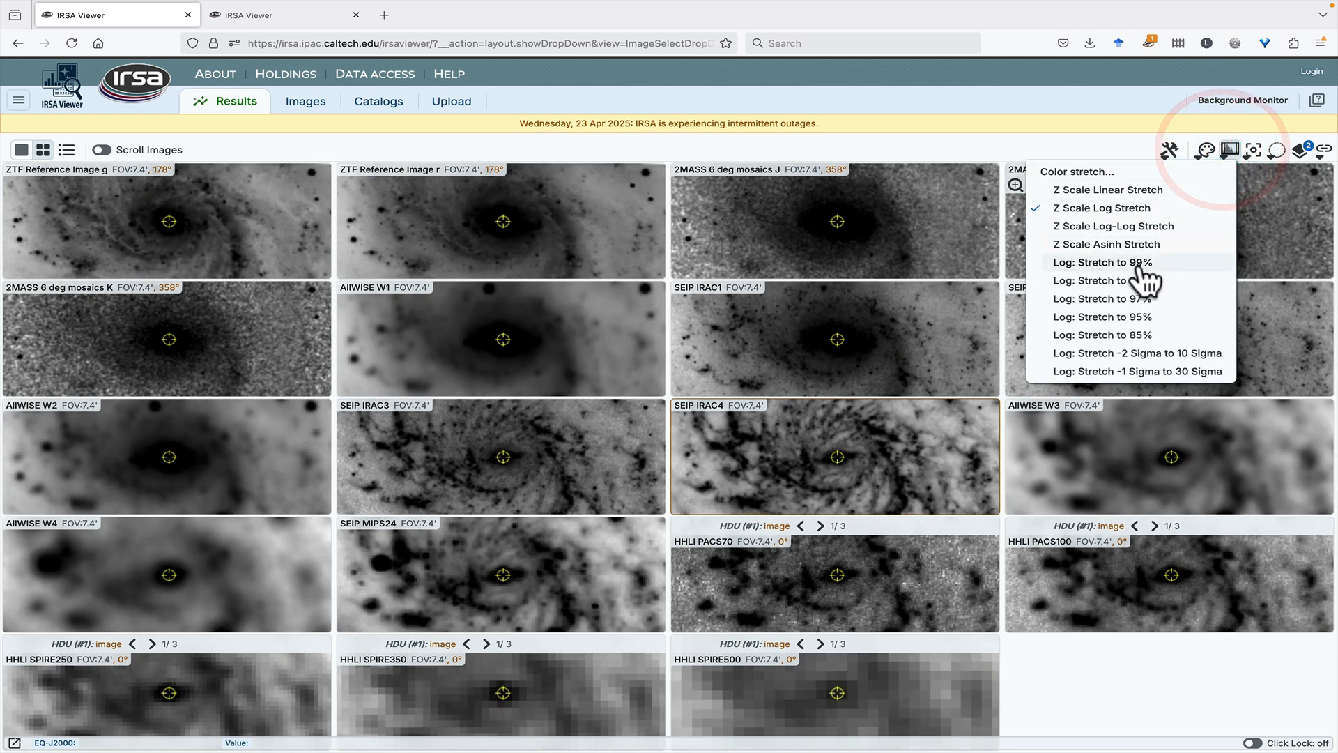
pyautogui.click(1134, 197)
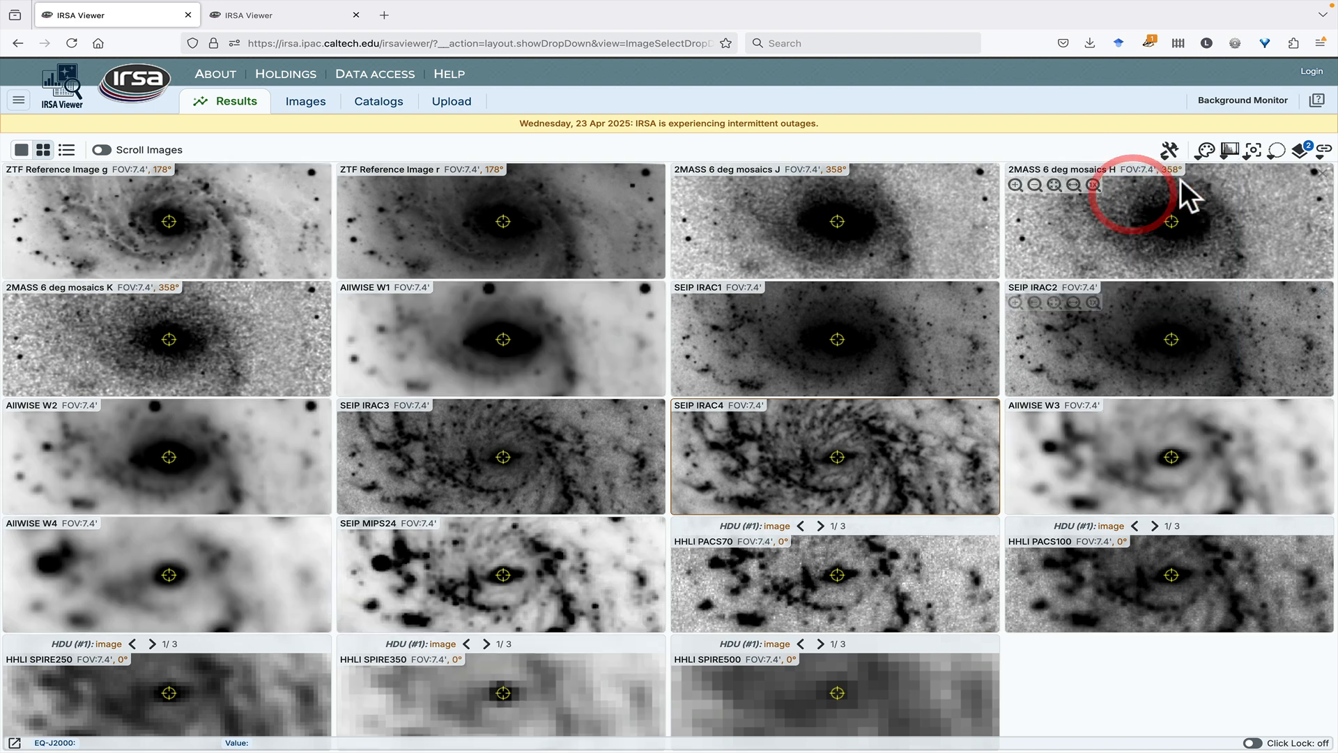
pyautogui.click(1231, 150)
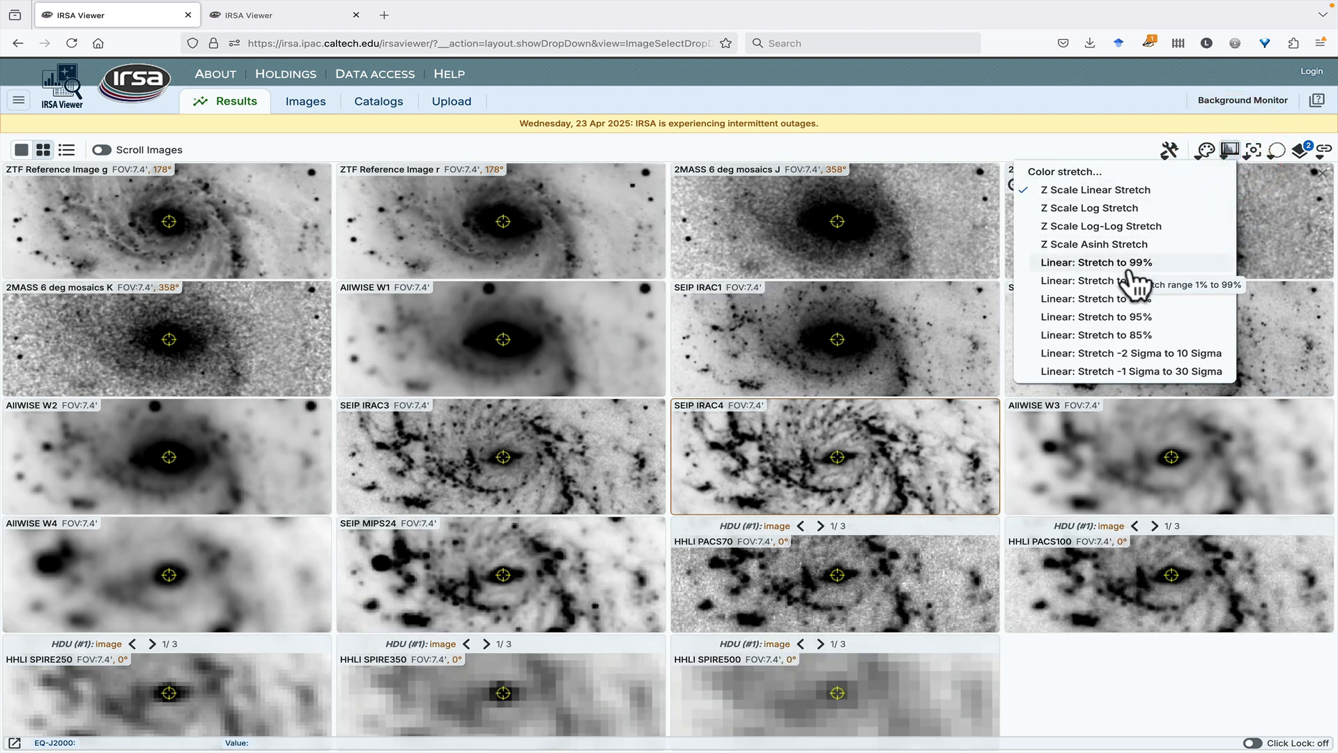
pyautogui.click(1132, 278)
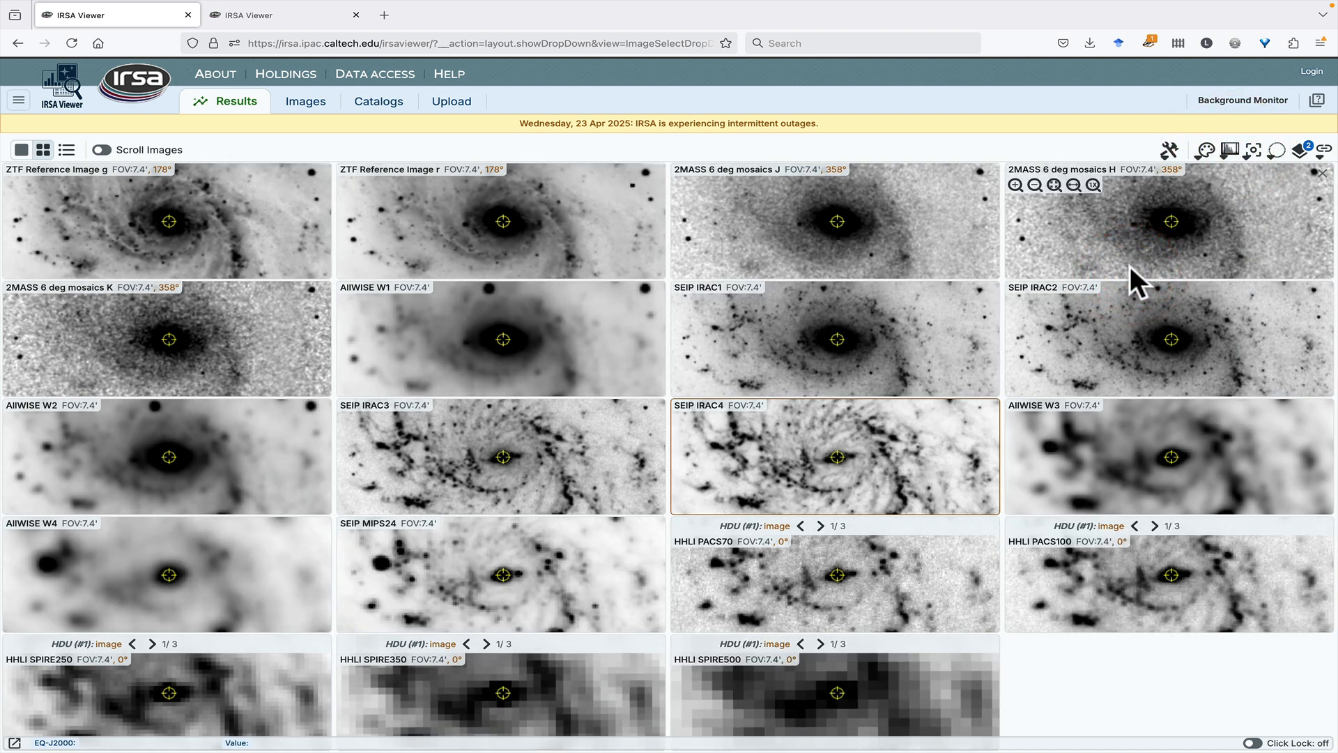
# Review the available stretch types and lower range units in the Modify Color Stretch settings and close them without changes
pyautogui.click(1230, 151)
pyautogui.click(1108, 172)
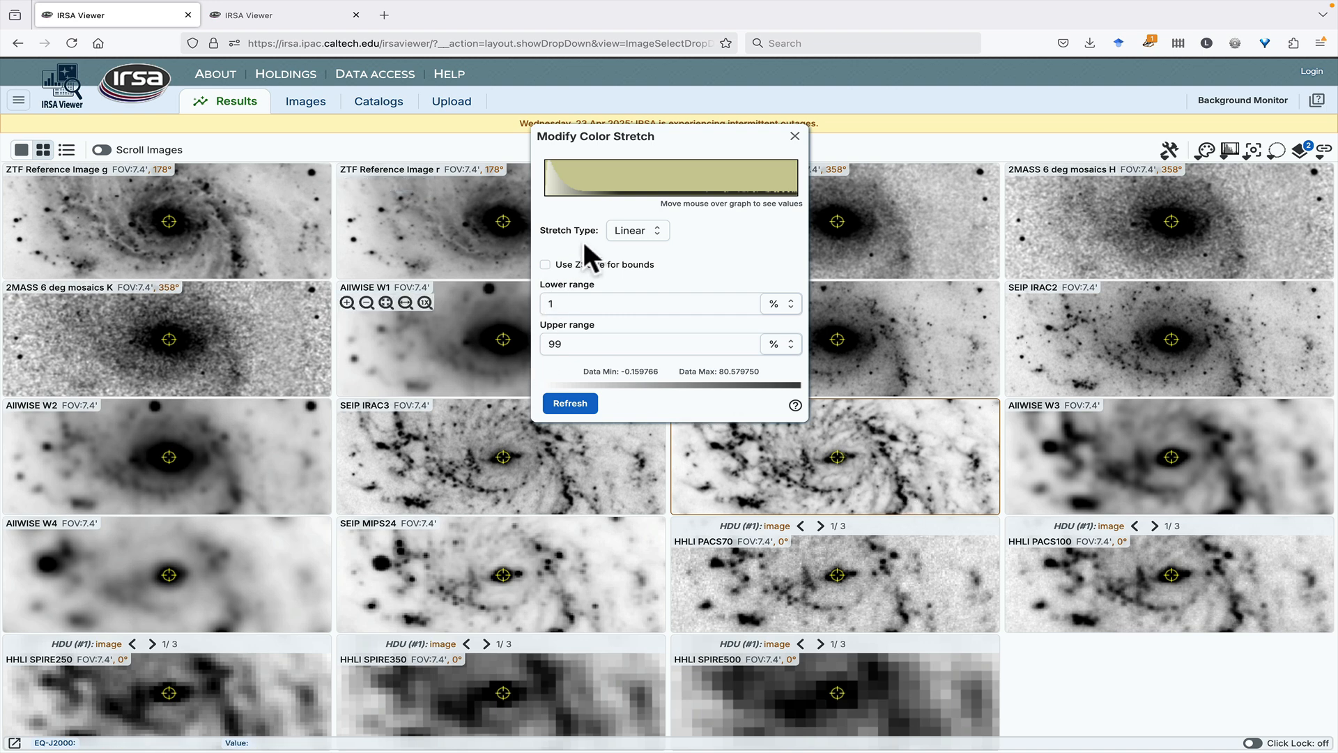
pyautogui.click(650, 232)
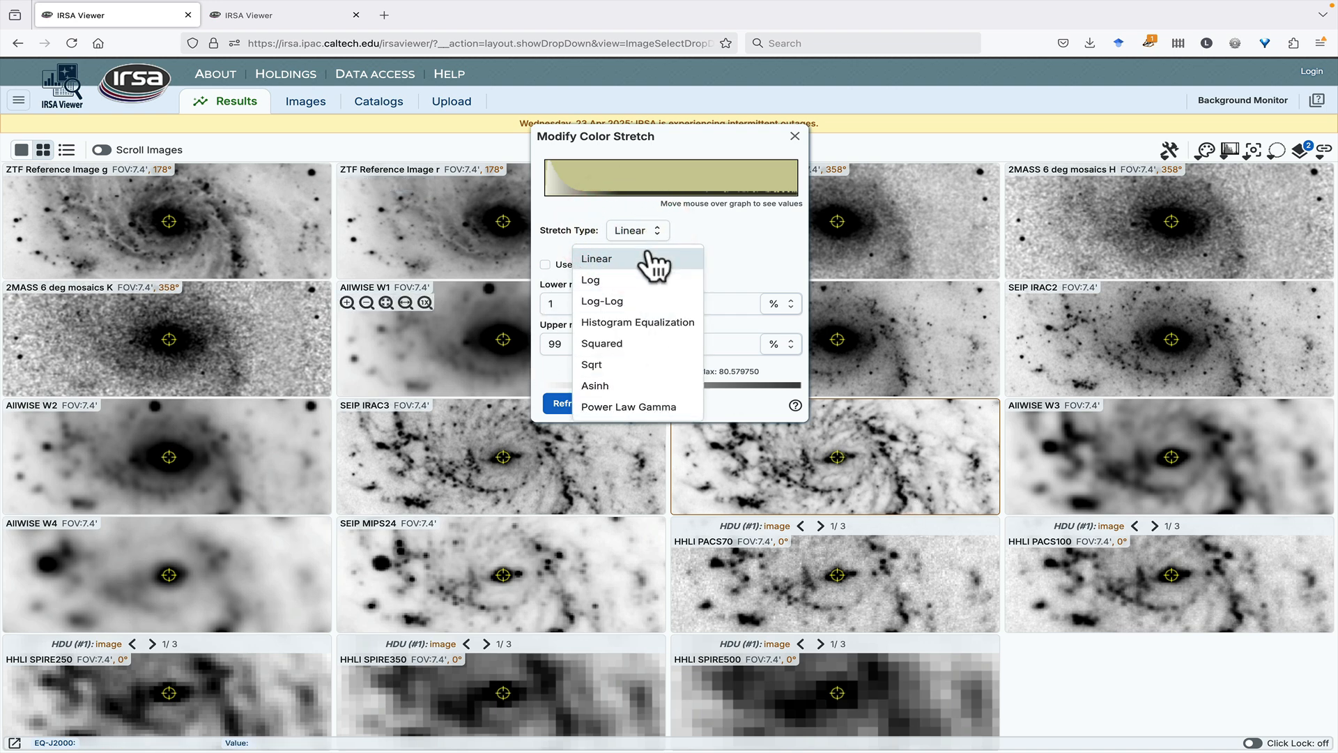
pyautogui.click(631, 233)
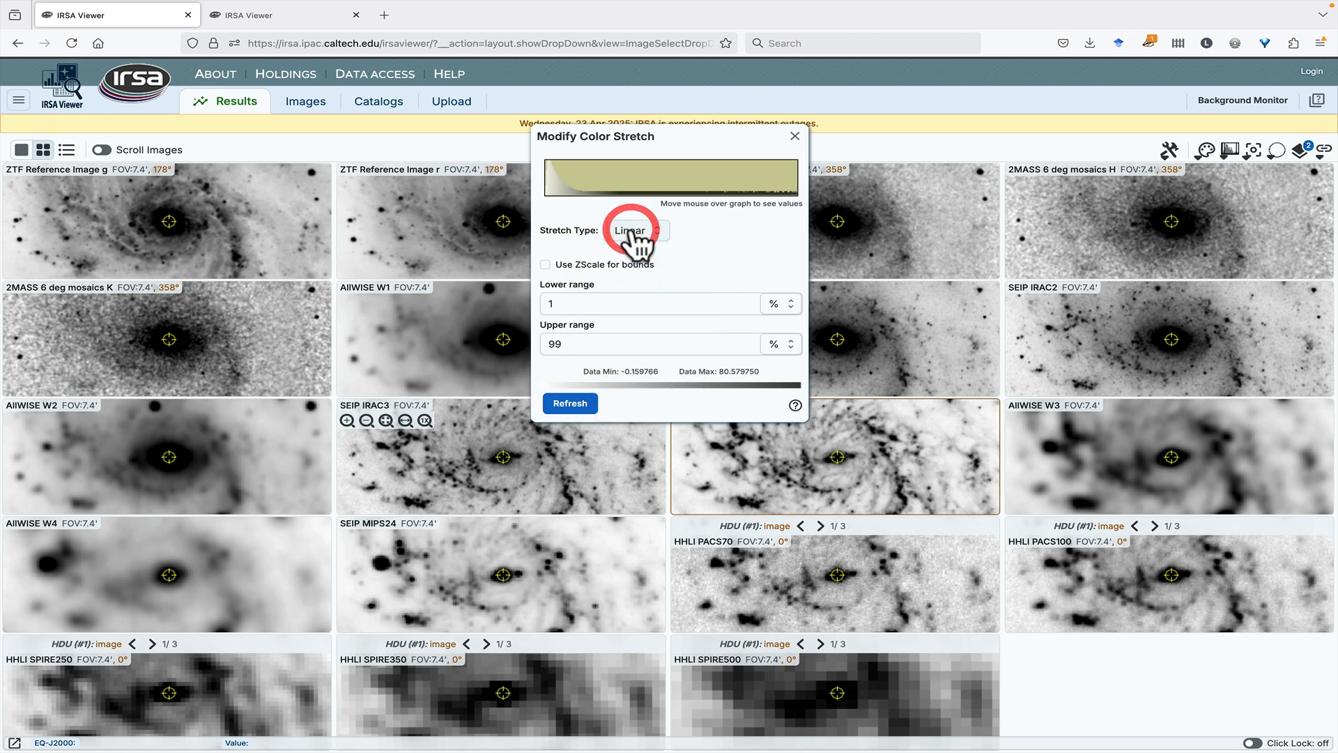
pyautogui.click(773, 303)
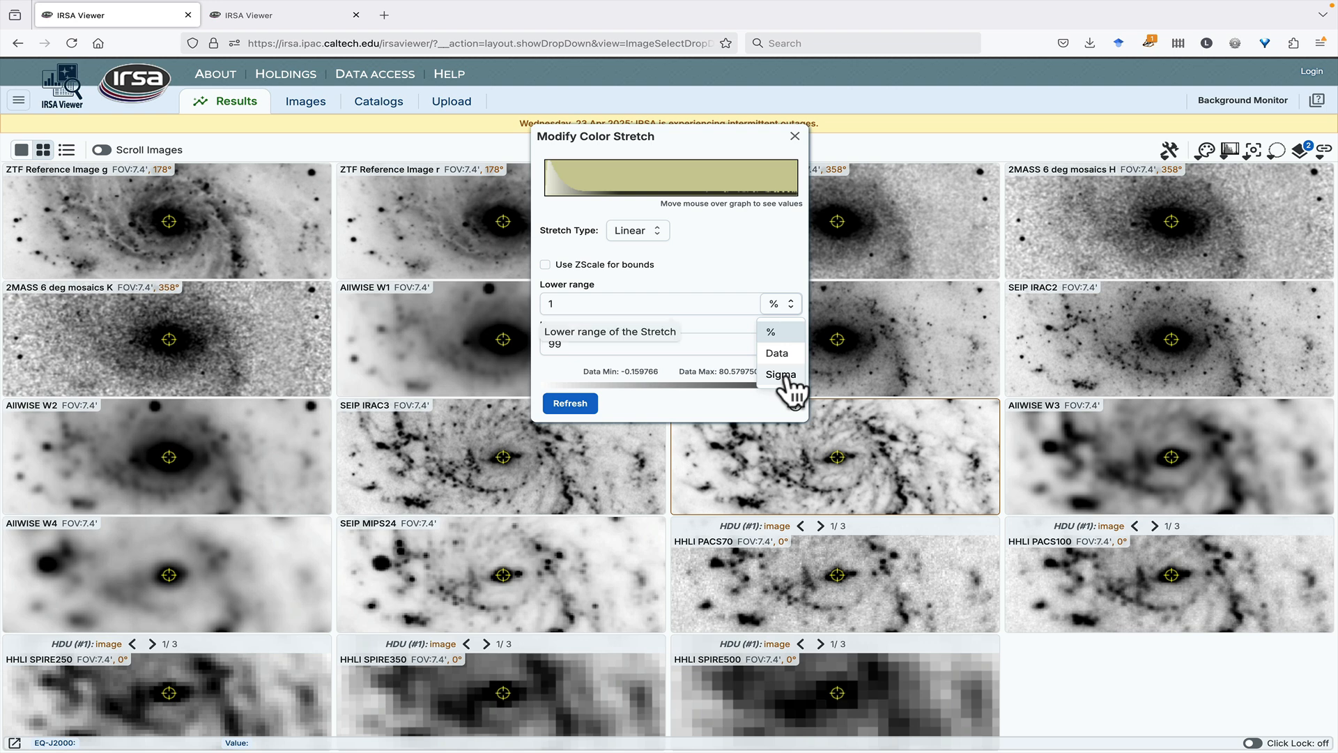
pyautogui.click(794, 138)
pyautogui.click(795, 137)
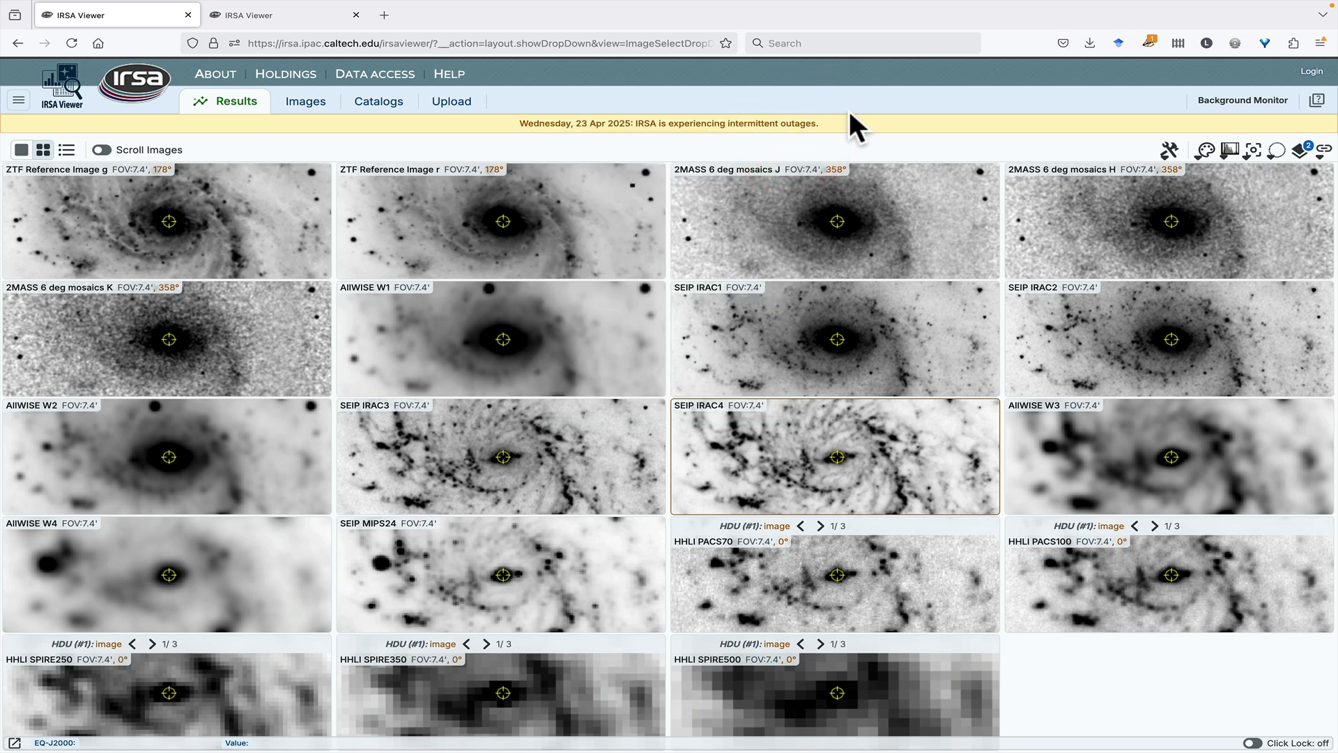
# Try the zoom options on the locked images from SEIP IRAC4, finishing with the images filling their frames horizontally
pyautogui.click(725, 427)
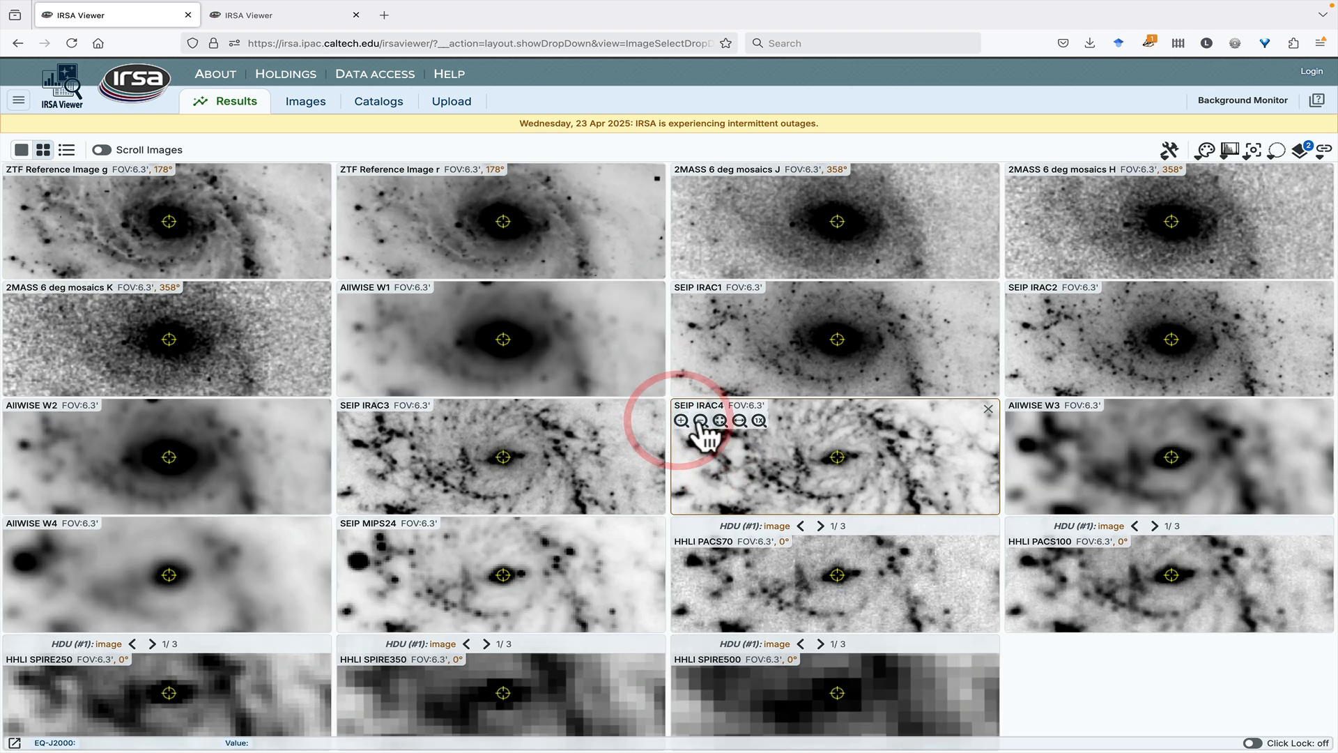
pyautogui.click(700, 421)
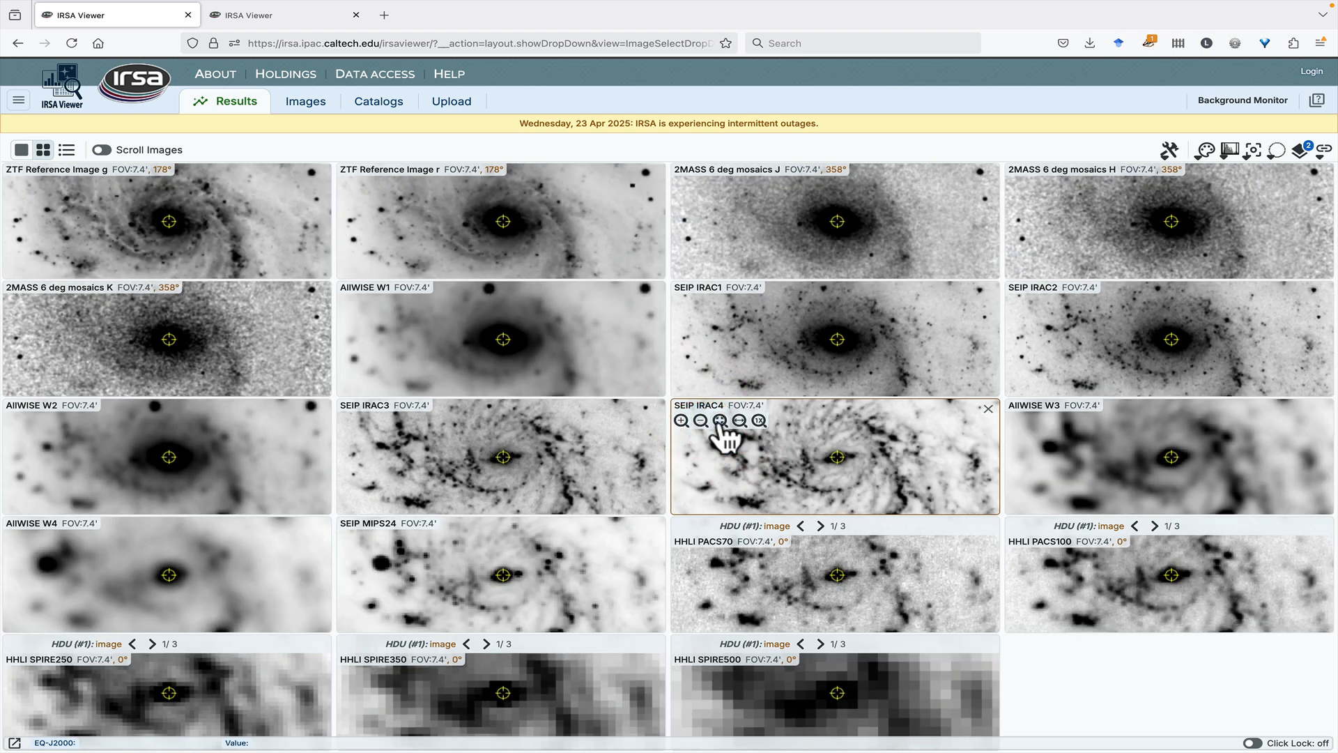
pyautogui.click(720, 421)
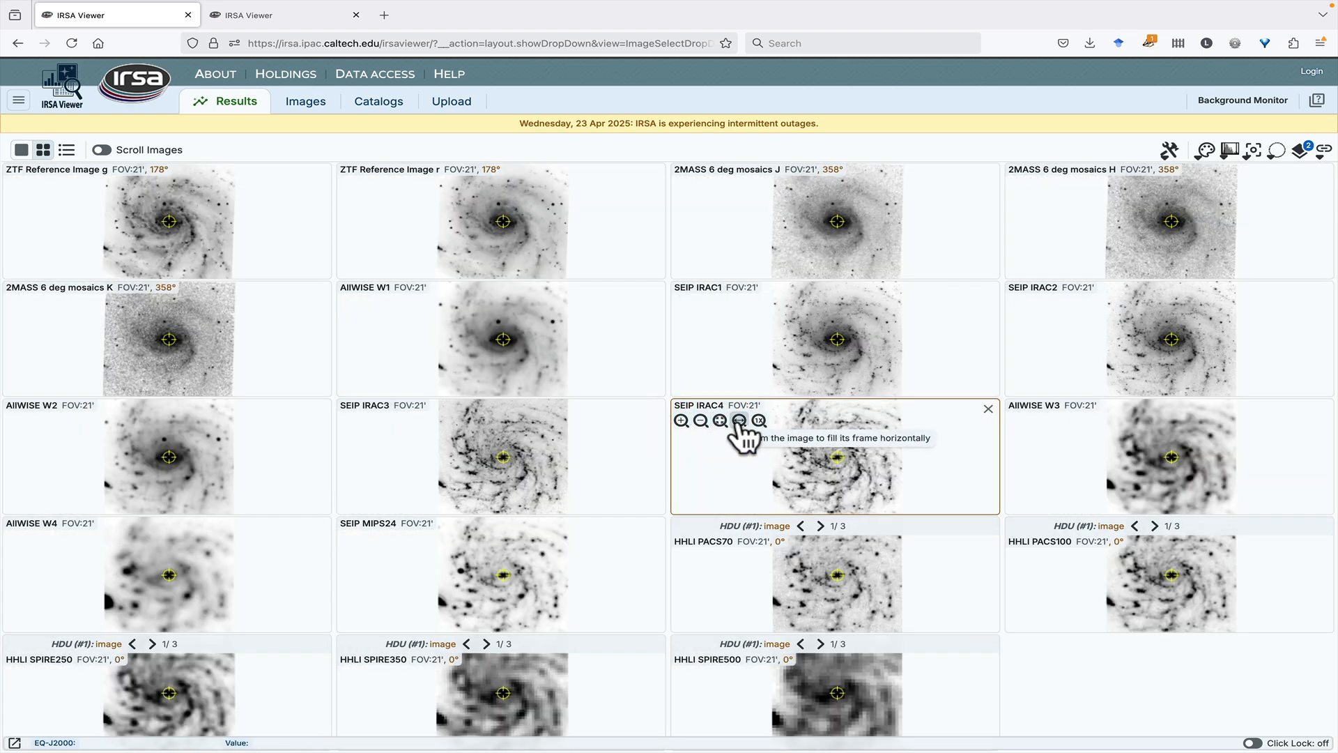
pyautogui.click(740, 422)
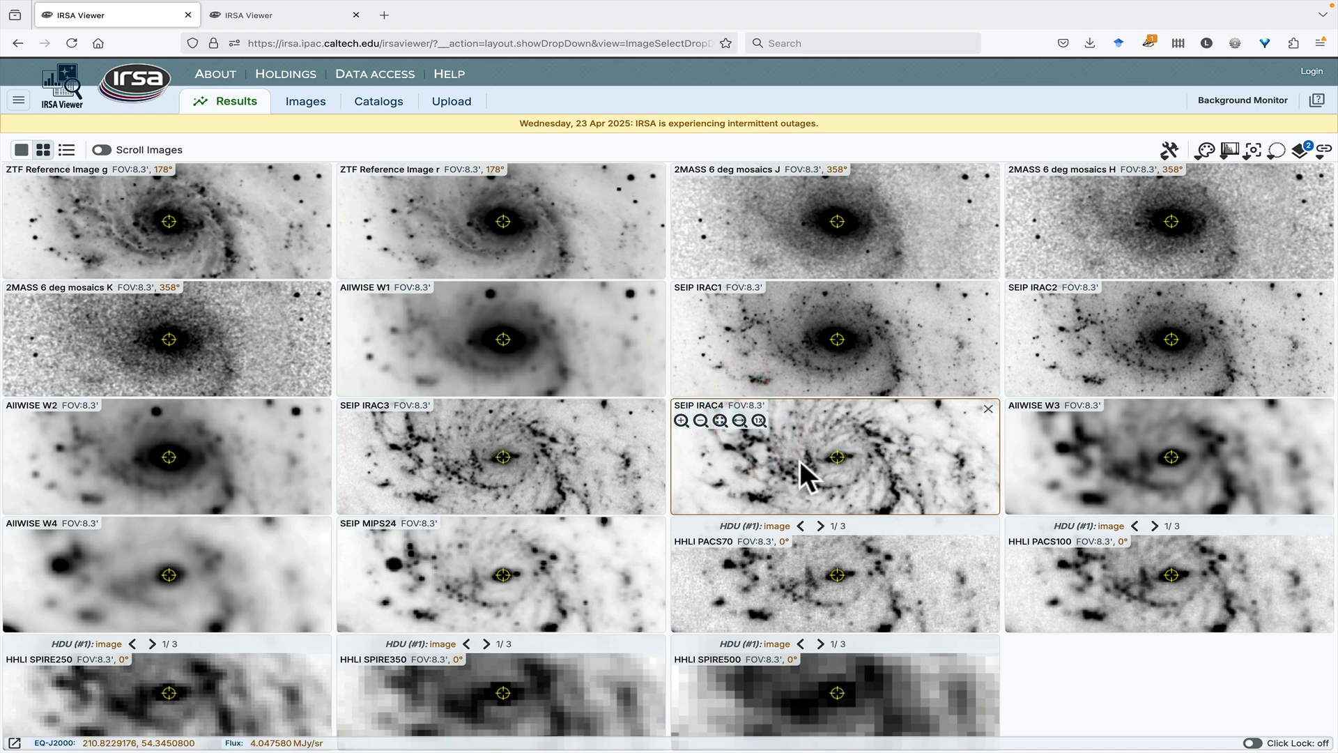
pyautogui.click(759, 421)
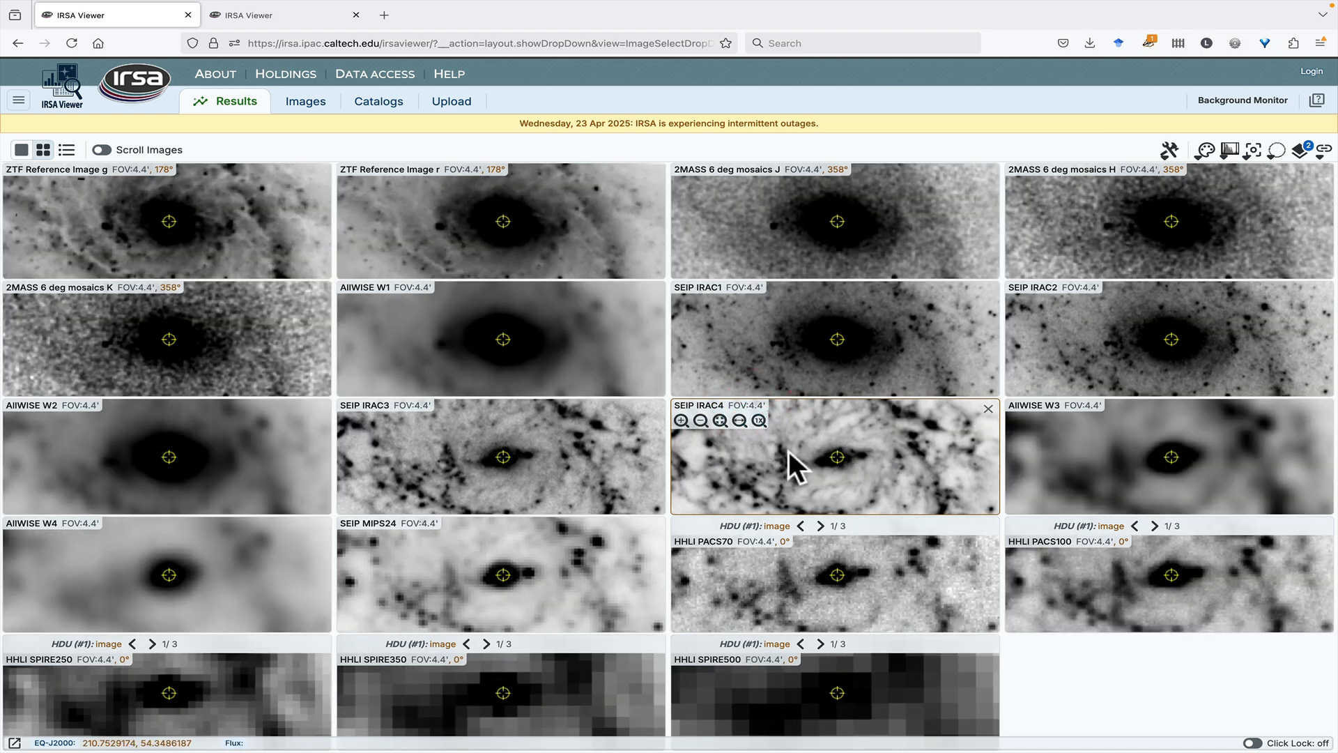
pyautogui.click(740, 421)
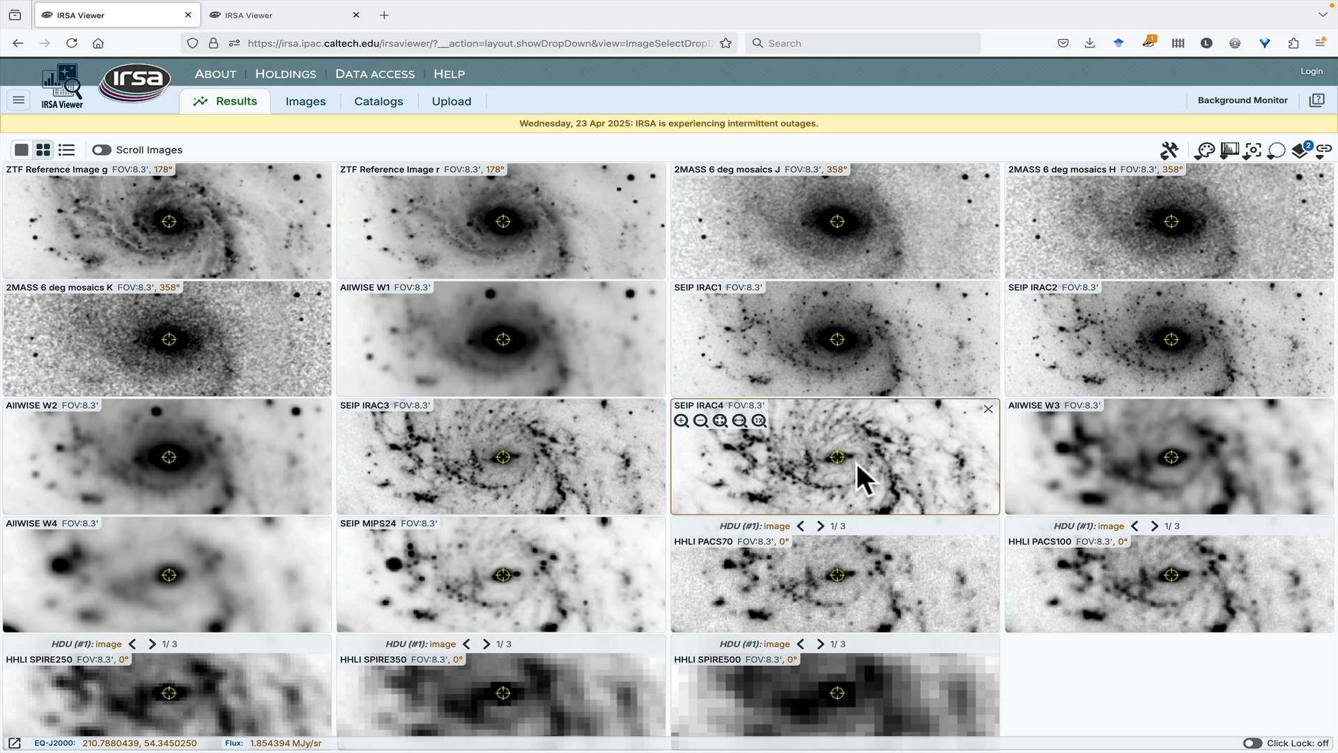
# Review the PNG File and Region File types for saving the SEIP IRAC4 image and cancel without saving
pyautogui.click(1164, 149)
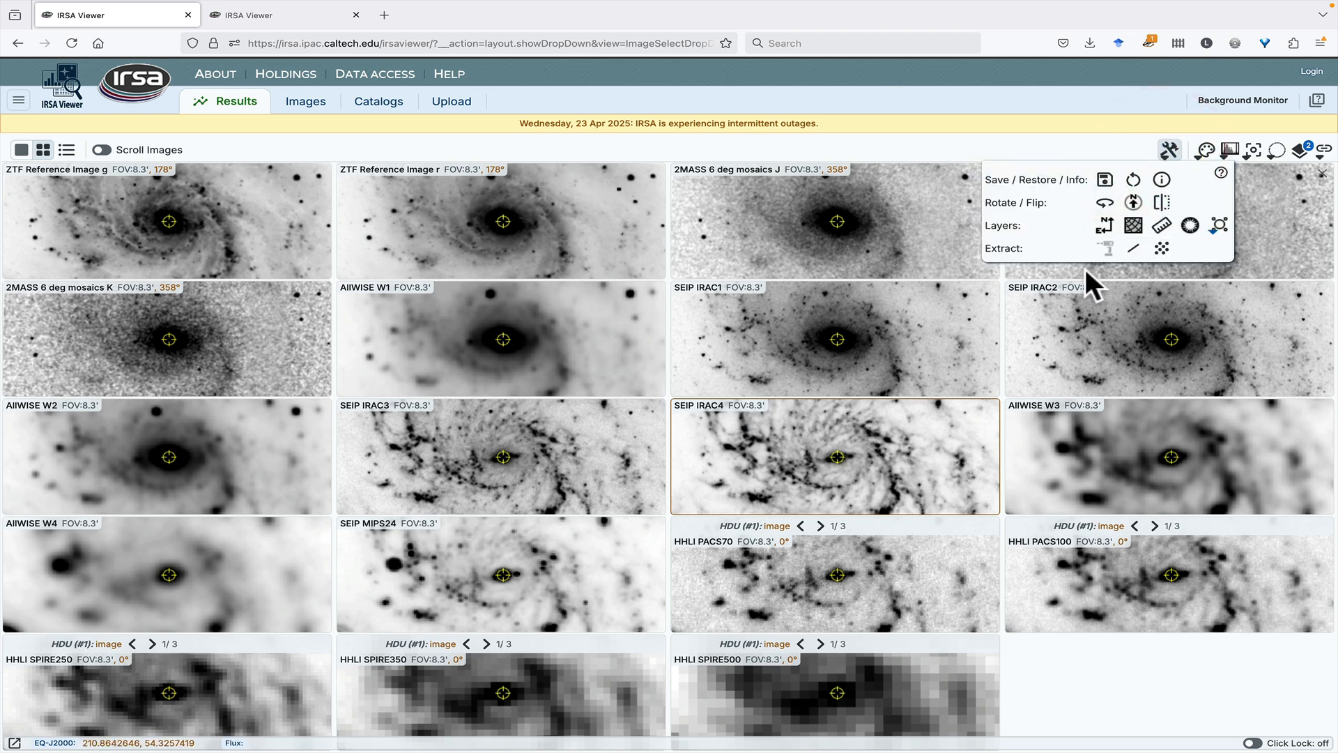
pyautogui.click(1105, 181)
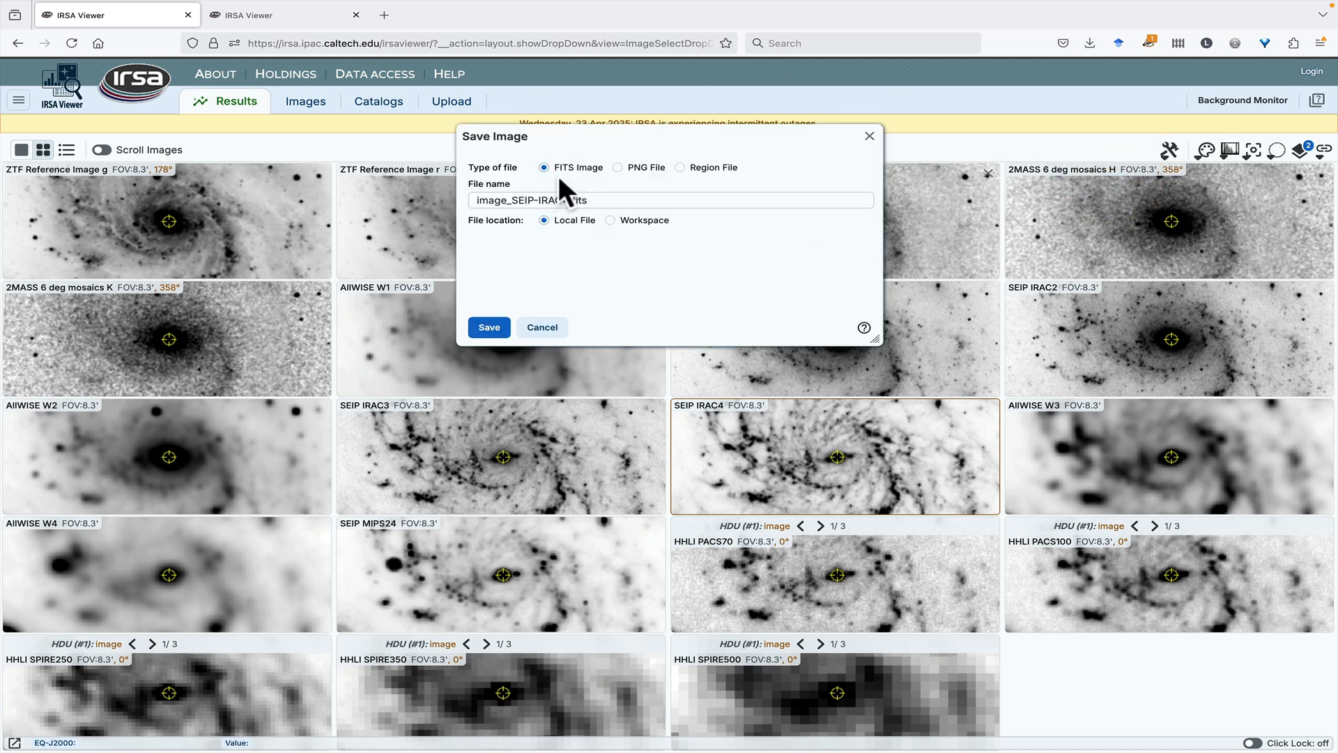
pyautogui.click(618, 169)
pyautogui.click(680, 168)
pyautogui.click(543, 327)
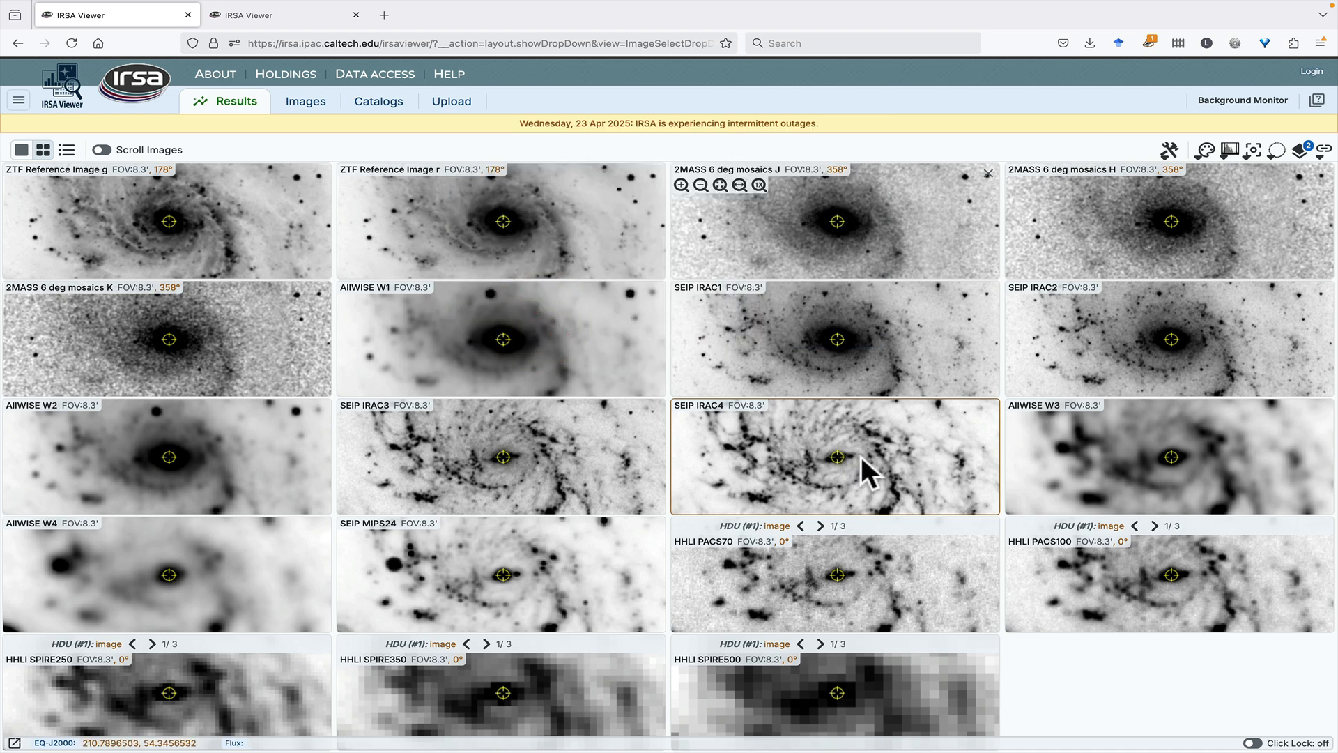
# Examine the FITS header of the SEIP IRAC4 image sorted alphabetically by keyword
pyautogui.click(1168, 149)
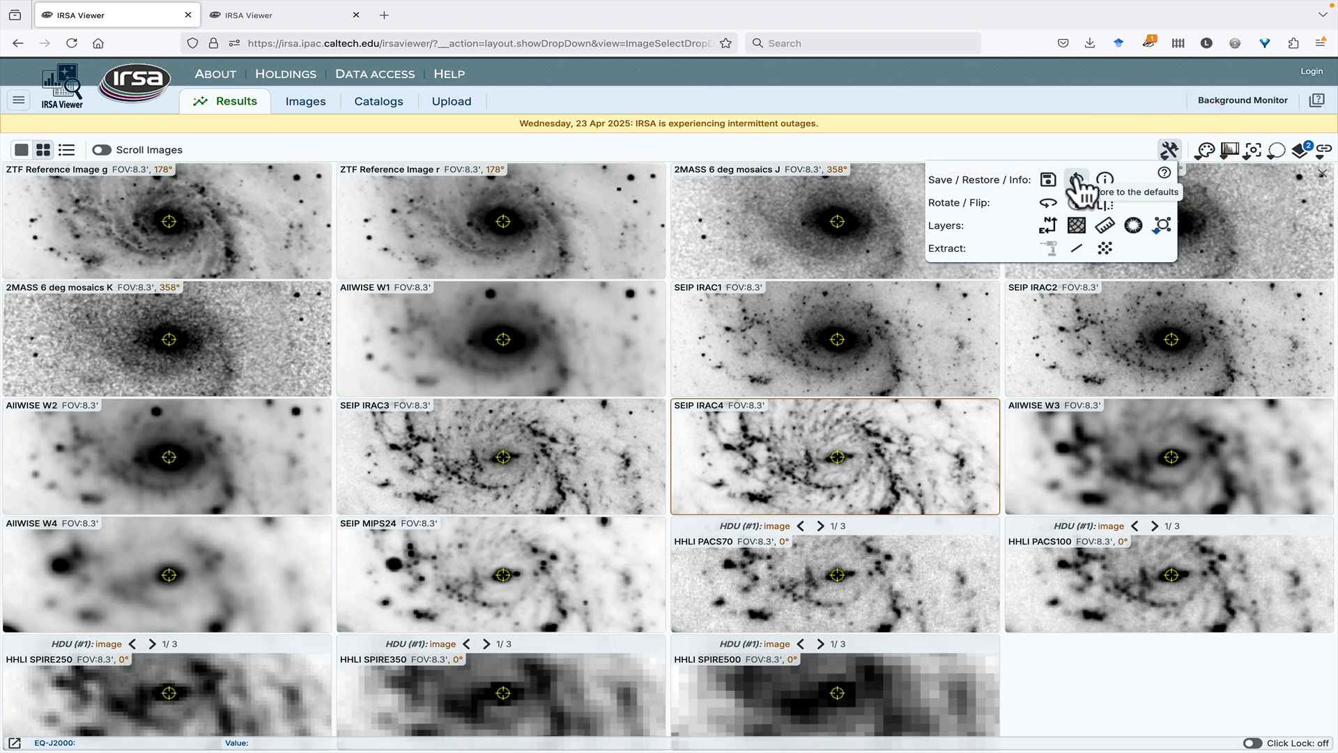
pyautogui.click(1108, 178)
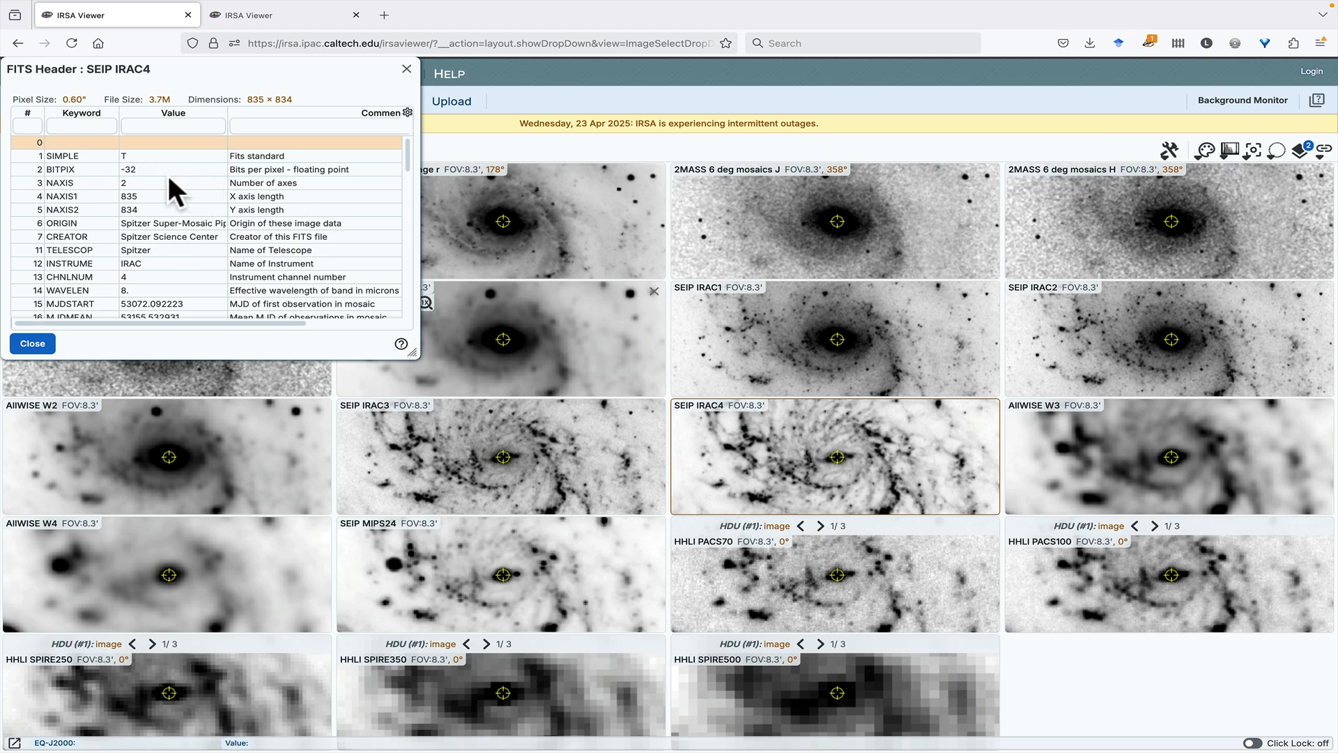
pyautogui.click(82, 113)
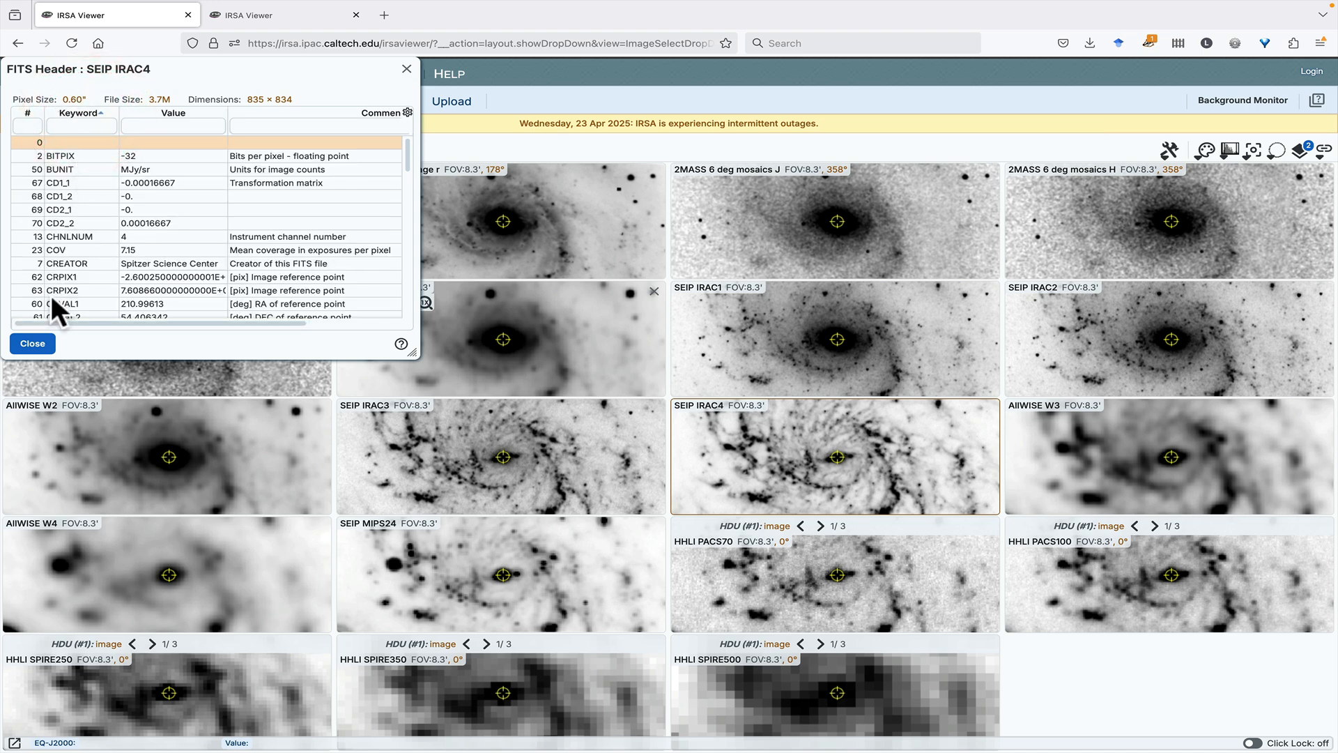
pyautogui.scroll(-3, 82, 274)
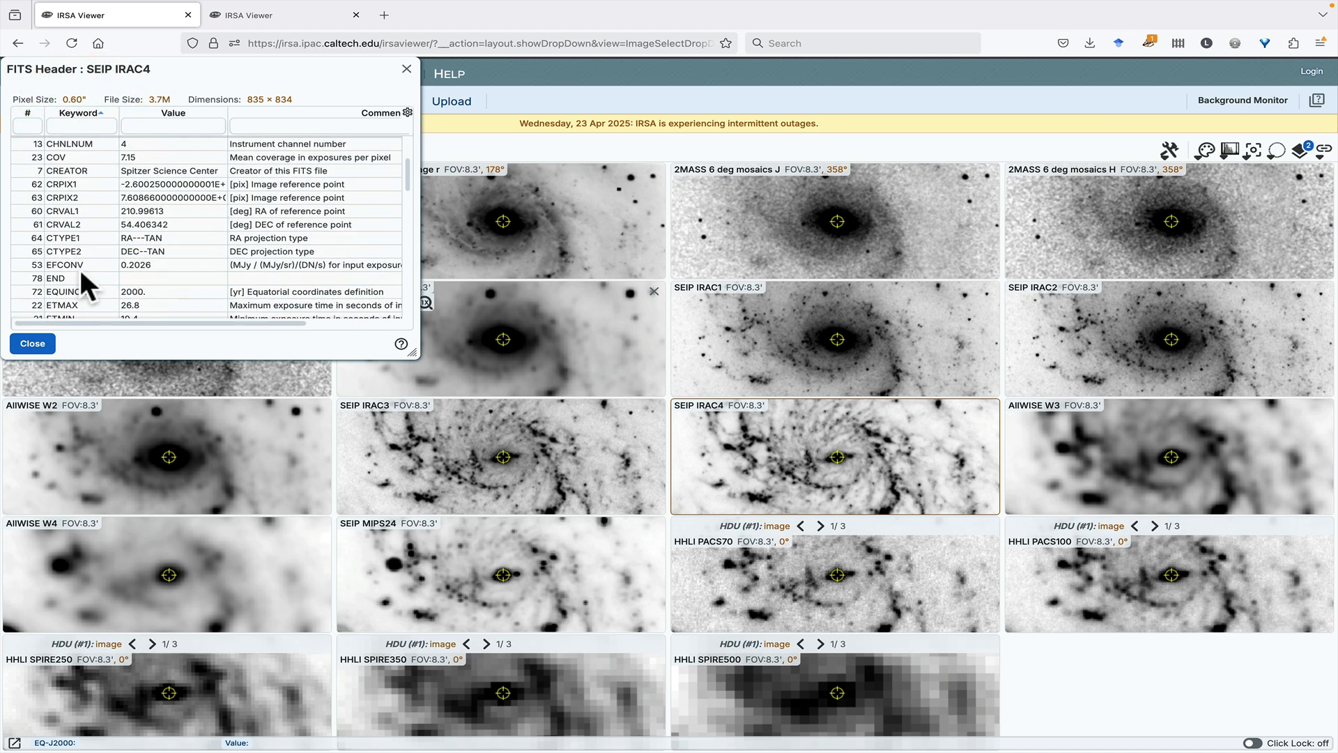
pyautogui.scroll(3, 81, 264)
# Filter the FITS header keywords for "pix" and close the header
pyautogui.click(83, 126)
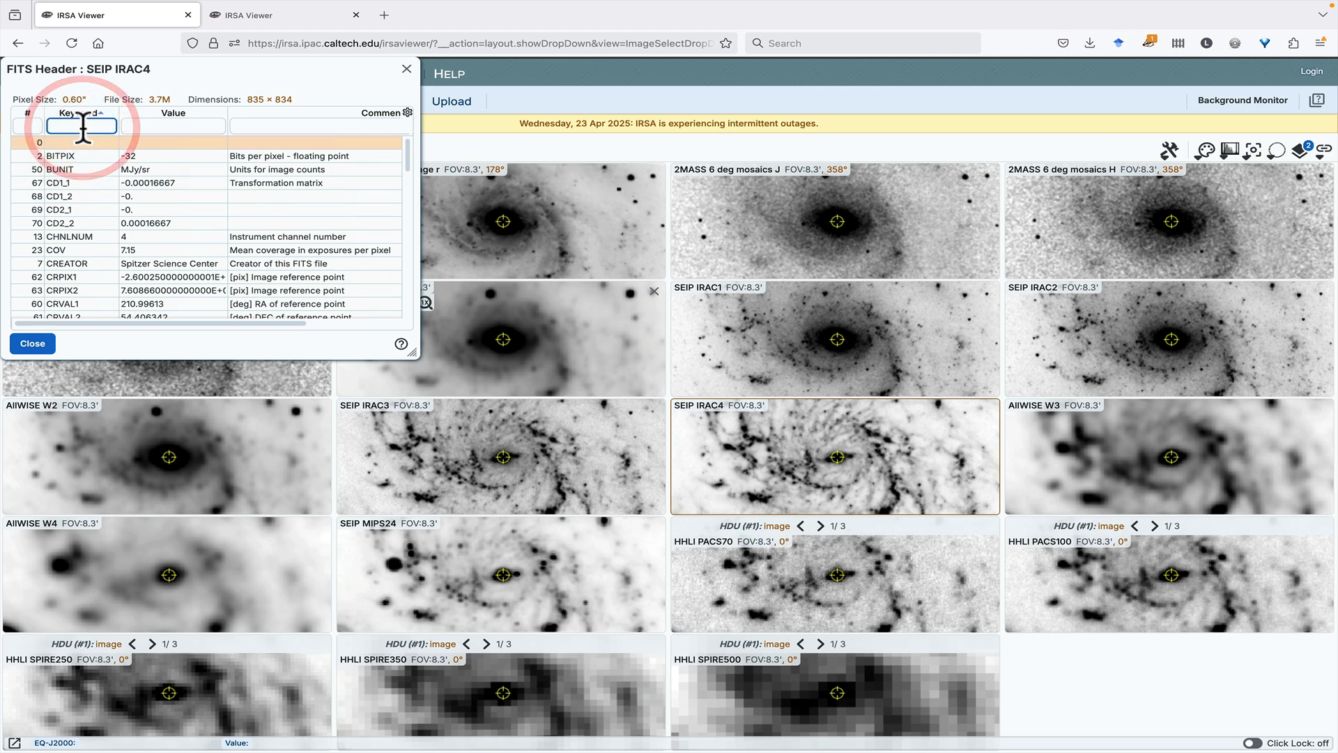
pyautogui.write('pix')
pyautogui.press('Return')
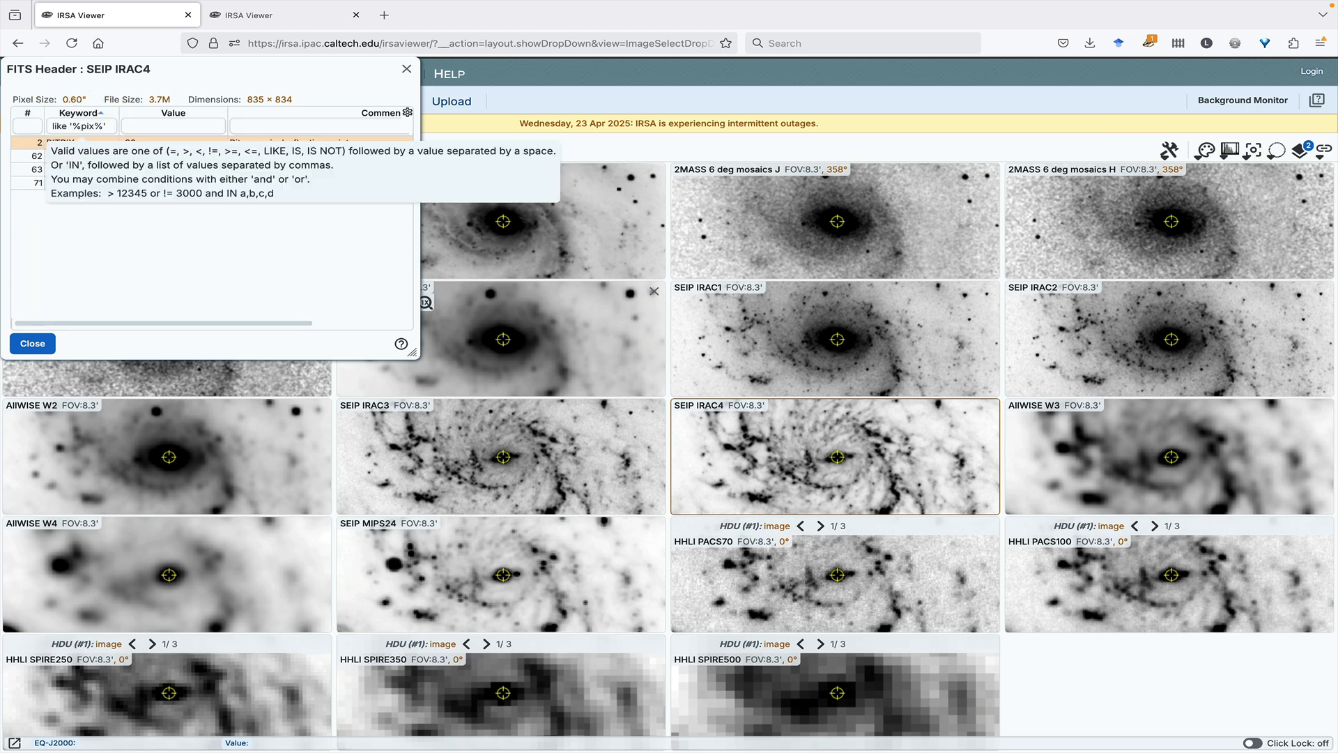
pyautogui.click(405, 68)
# Review the Rotate Image angle settings without changes, and rotate the images so that north is up
pyautogui.click(1169, 149)
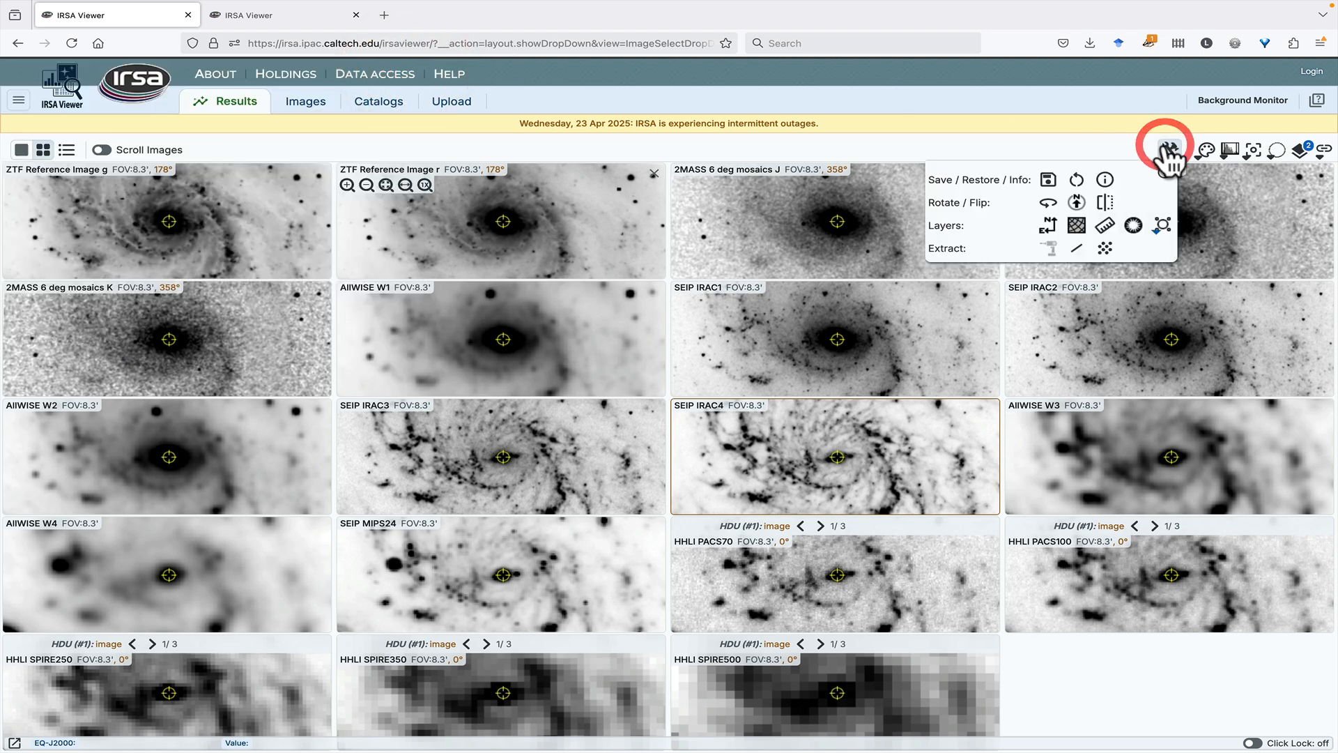
pyautogui.click(1048, 204)
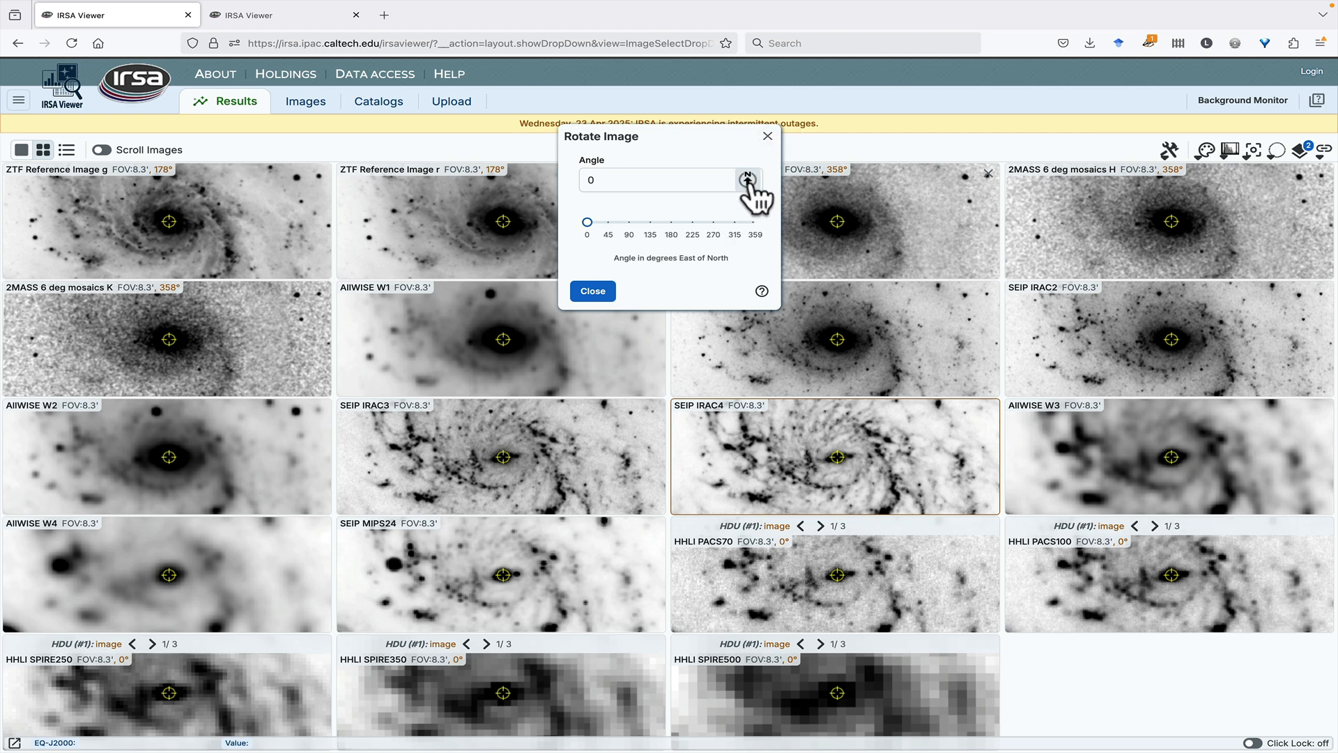
pyautogui.click(767, 136)
pyautogui.click(1169, 150)
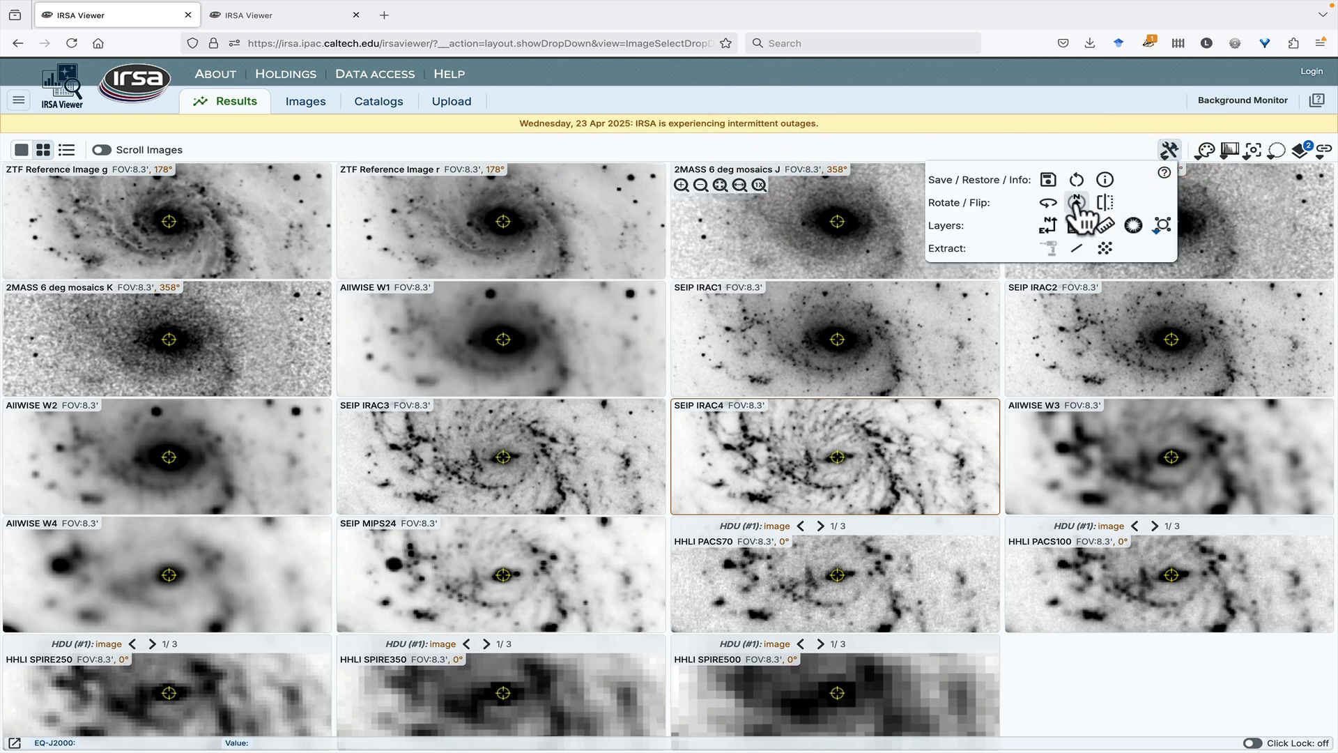
pyautogui.click(1076, 203)
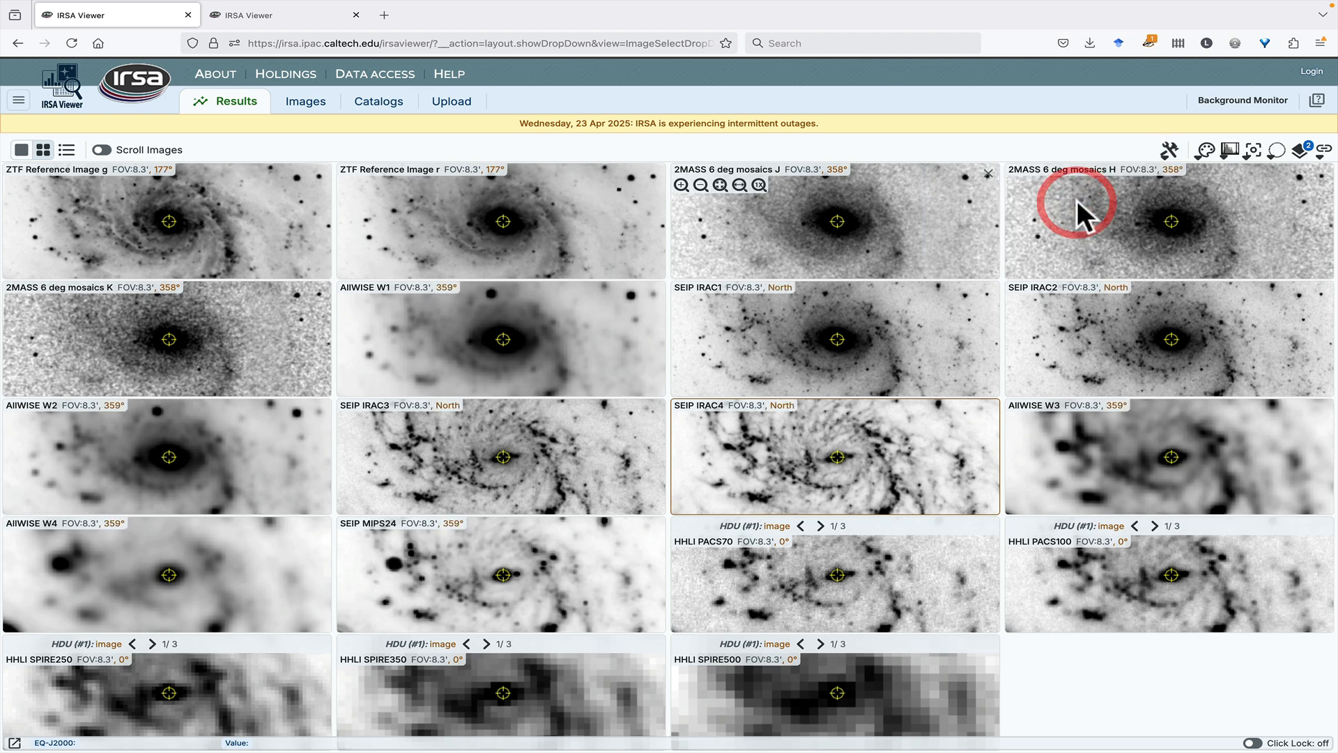
# Overlay the north arrow and the coordinate grid on all images
pyautogui.click(1169, 150)
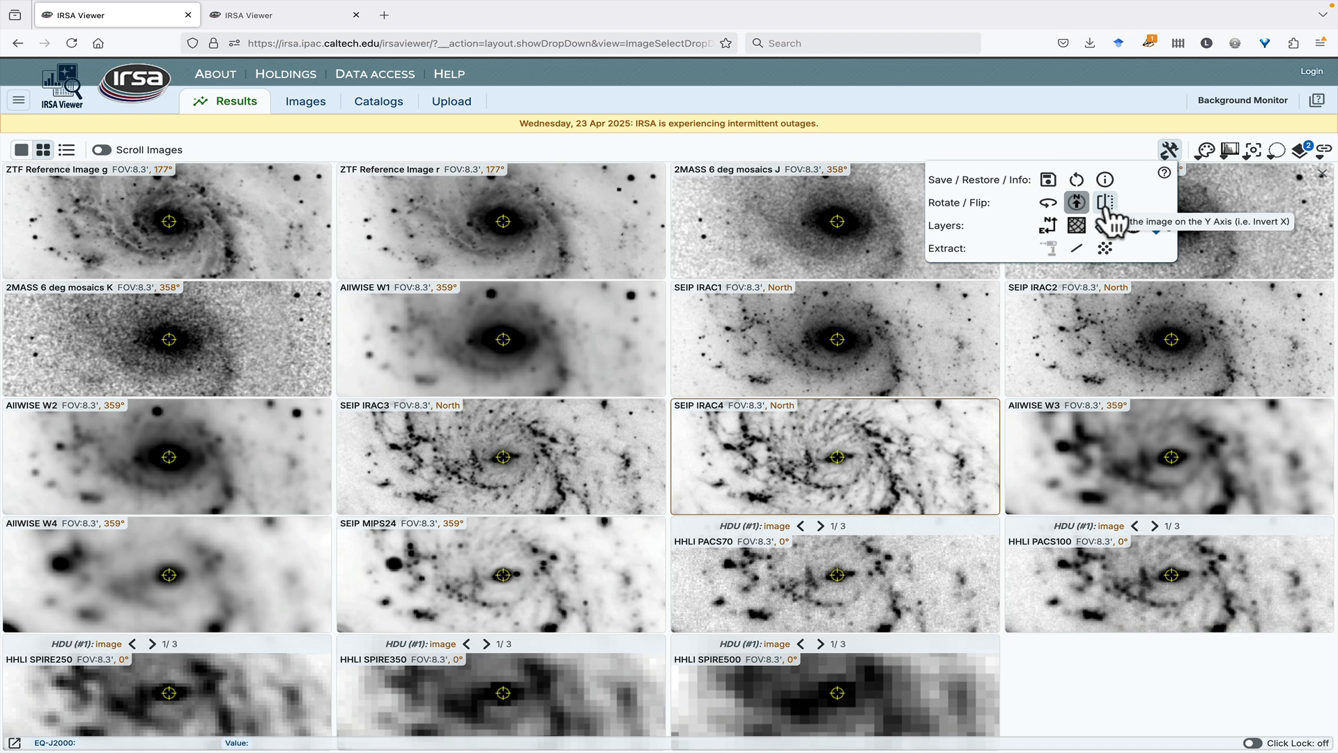
pyautogui.click(1046, 232)
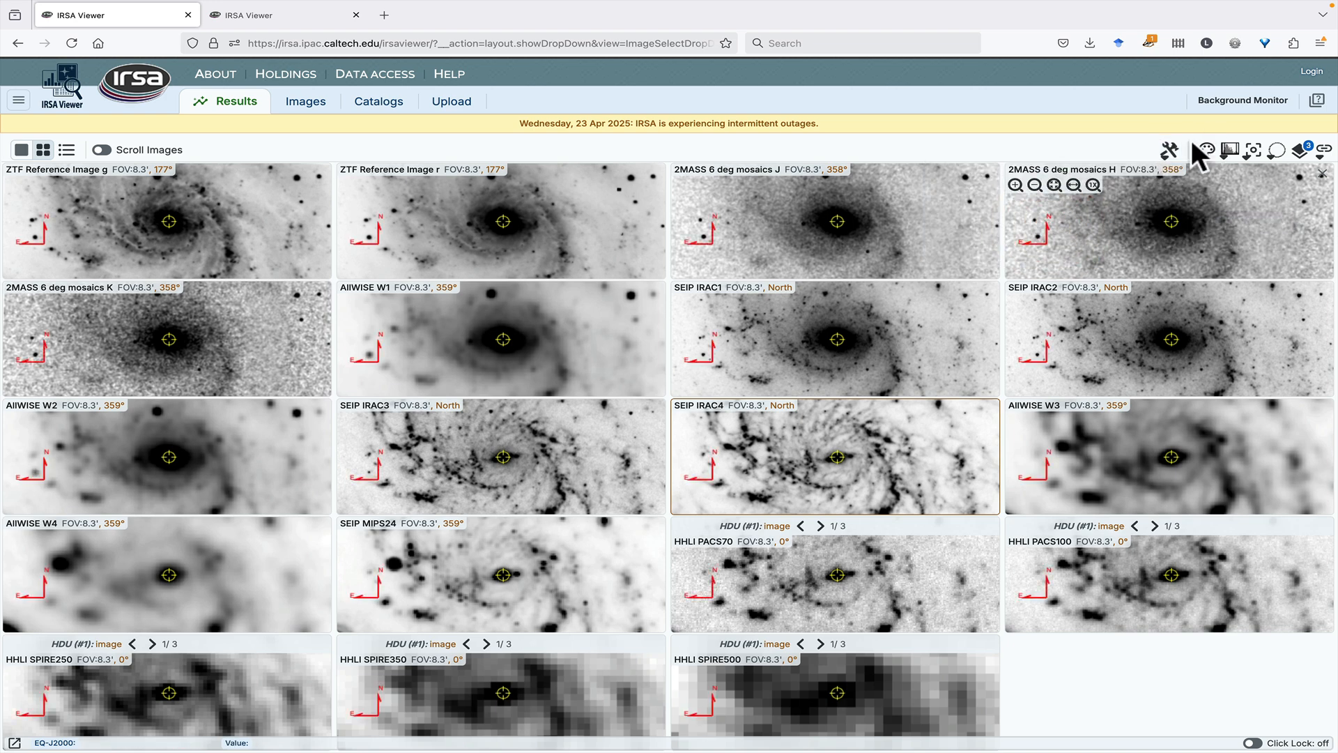
pyautogui.click(1170, 150)
pyautogui.click(1079, 223)
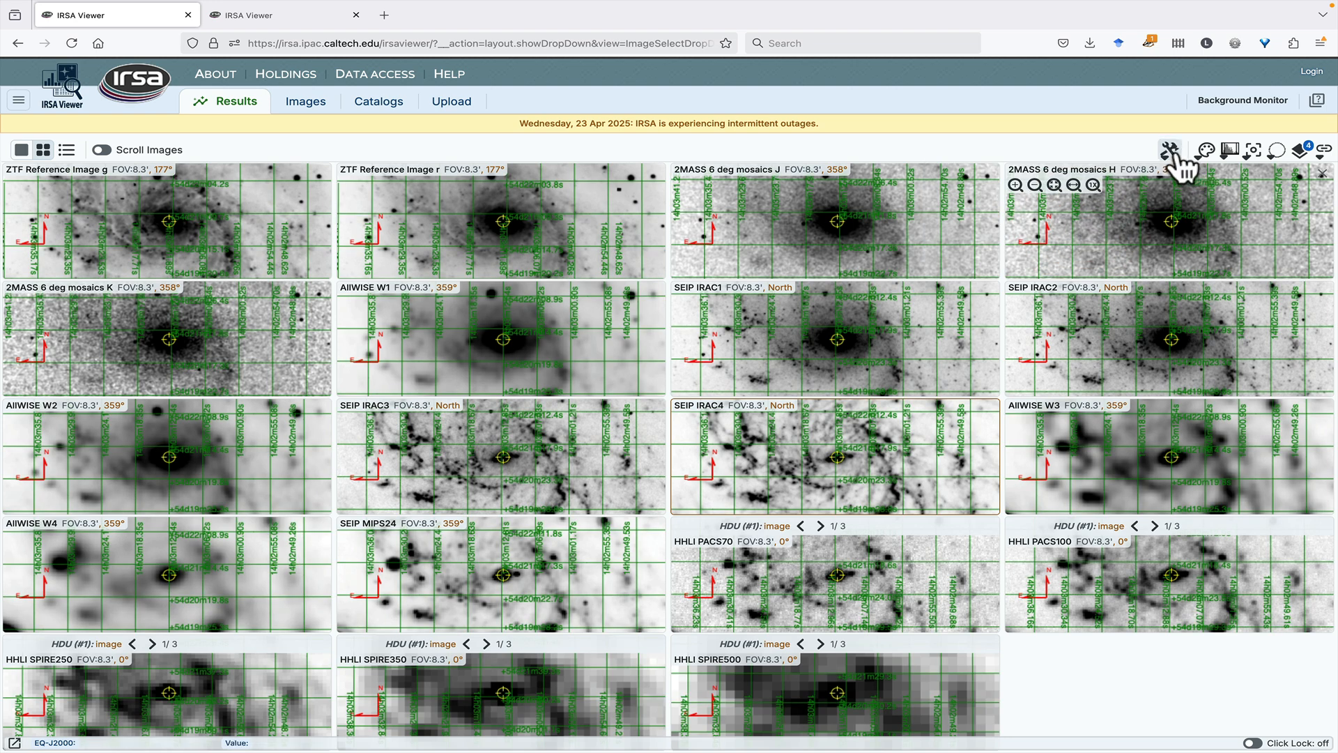
# Measure the distance diagonally across the galaxy, from lower left to upper right, on the SEIP IRAC1 image
pyautogui.click(1173, 157)
pyautogui.click(1108, 222)
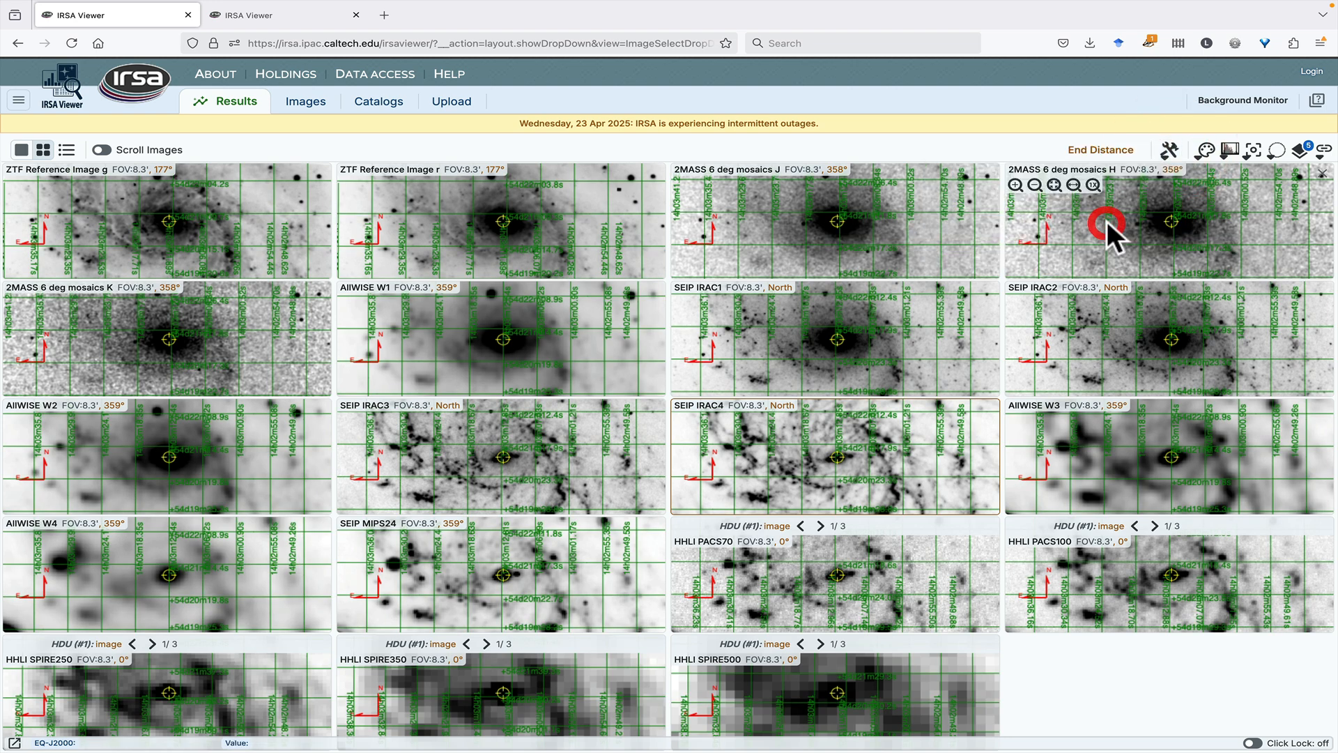
pyautogui.moveTo(721, 375); pyautogui.dragTo(930, 311)
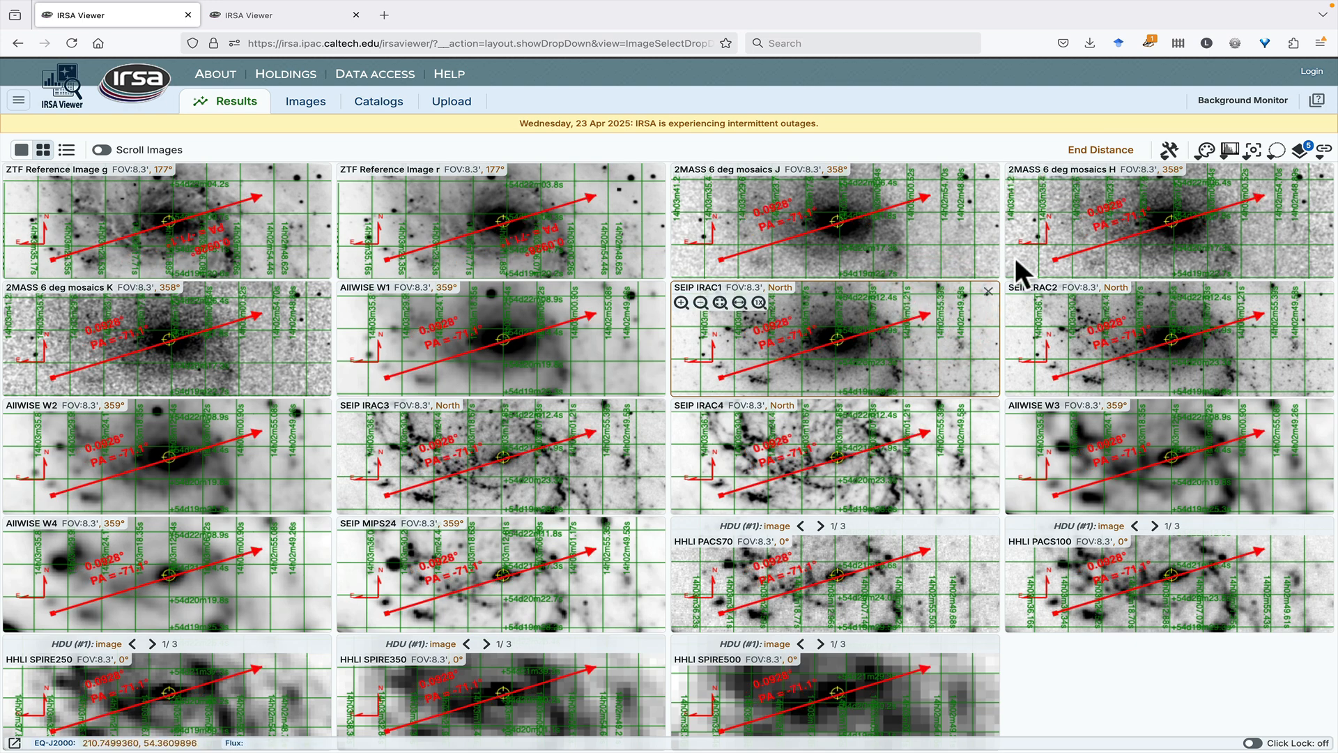
# Try arcminutes, arcseconds and pixels as Distance Tool units, return to degrees, and toggle Offset Calculation on and back off
pyautogui.click(1300, 151)
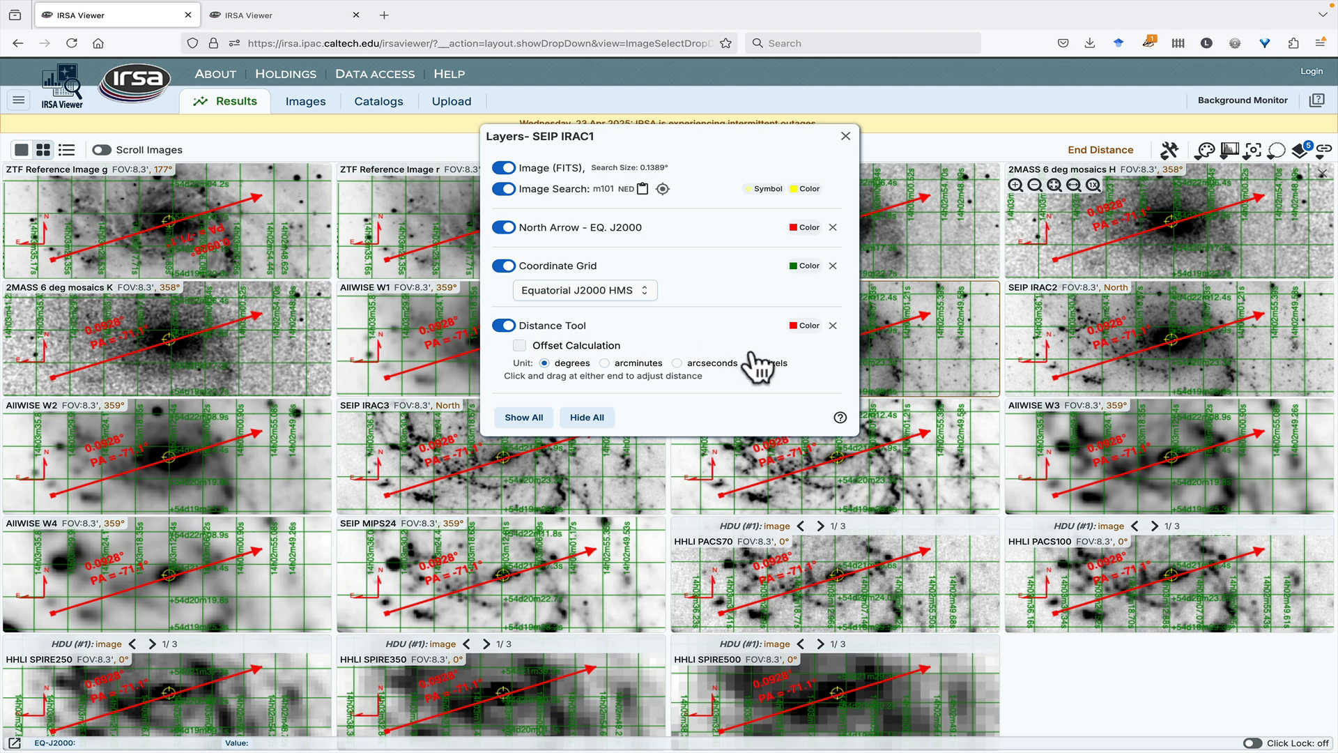
pyautogui.click(605, 363)
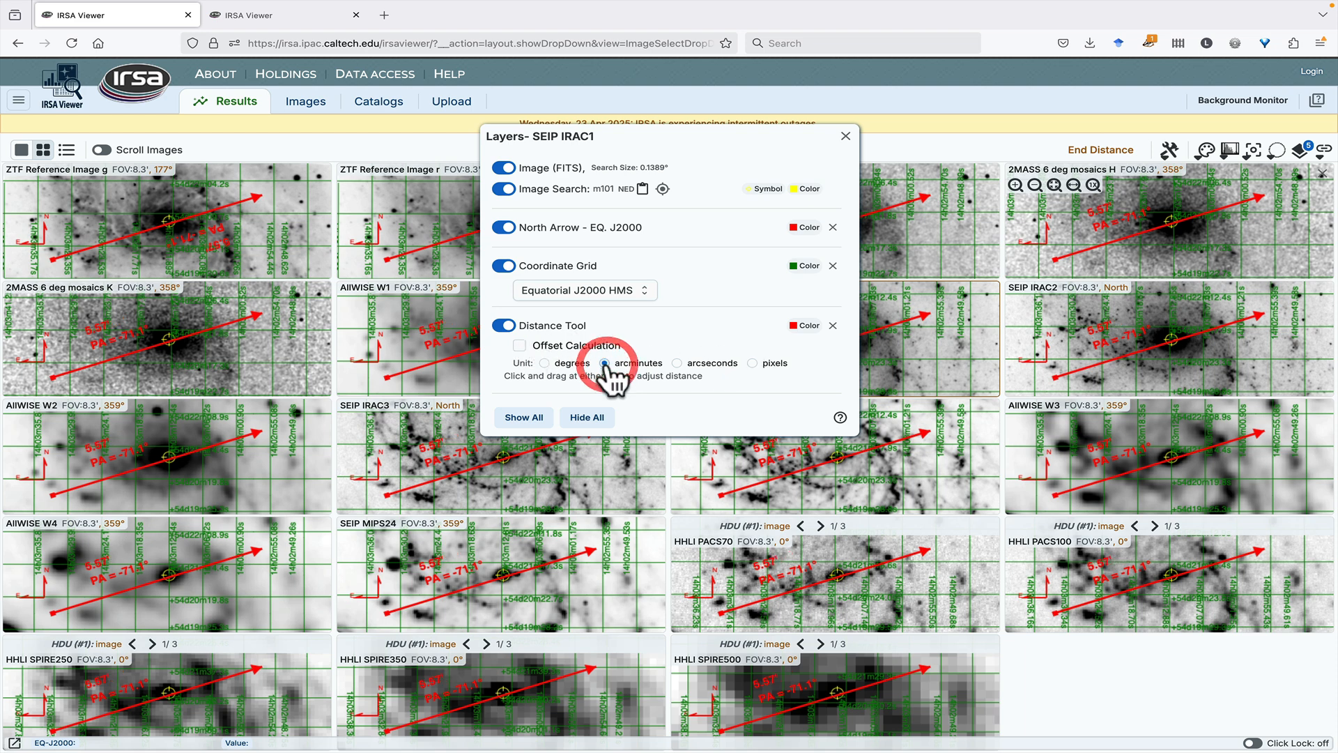
pyautogui.click(677, 363)
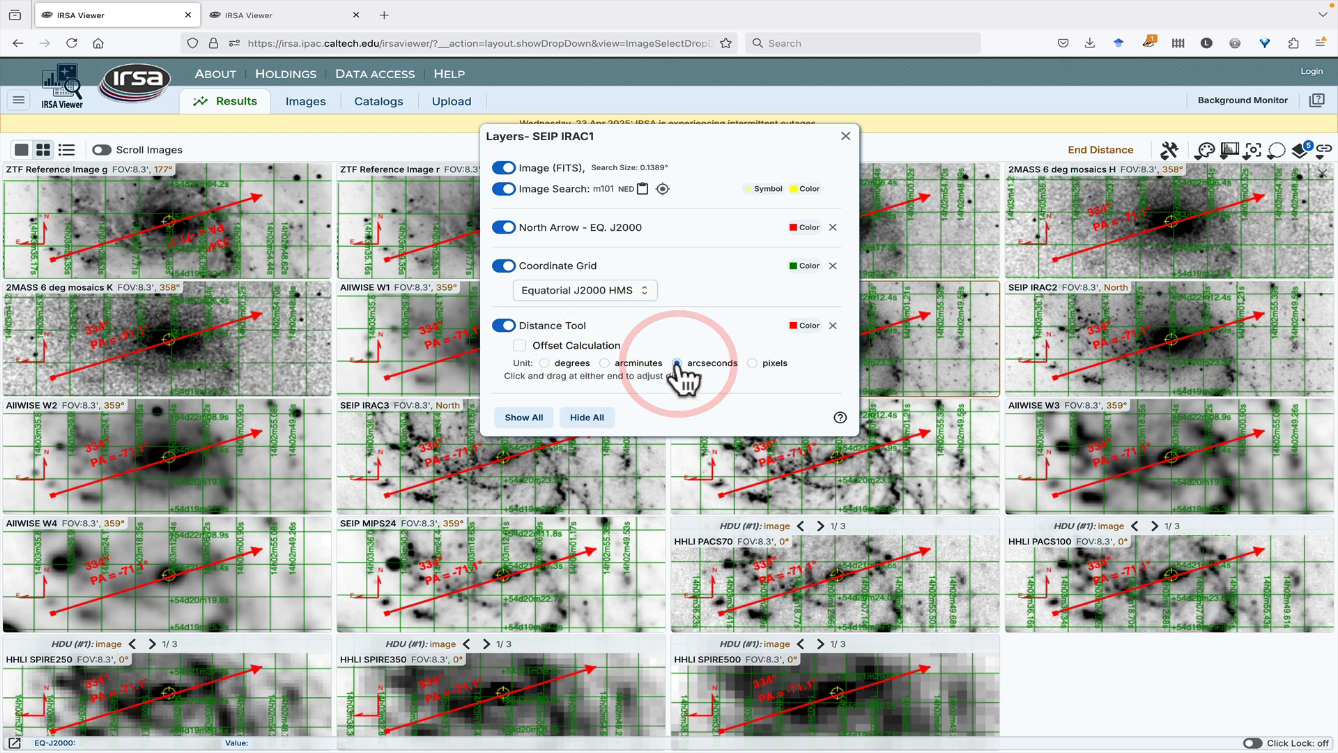
pyautogui.click(769, 370)
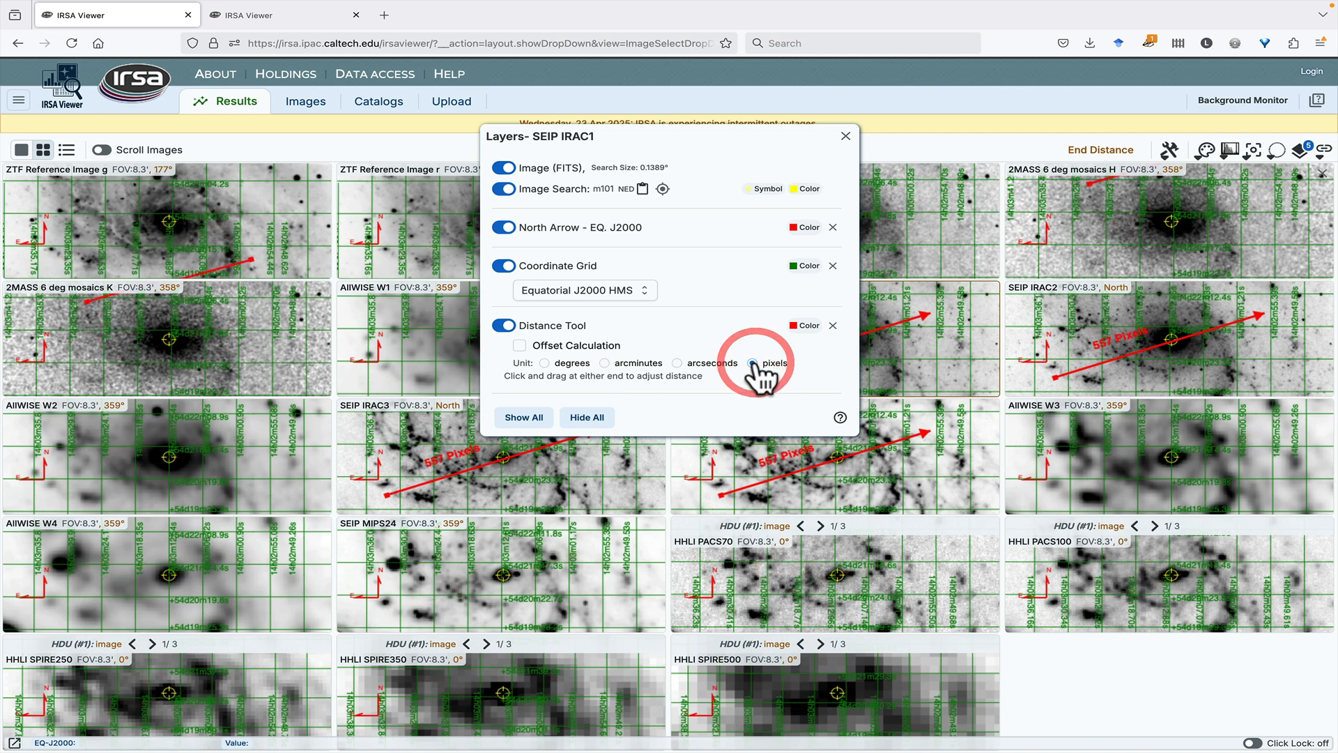
pyautogui.click(546, 364)
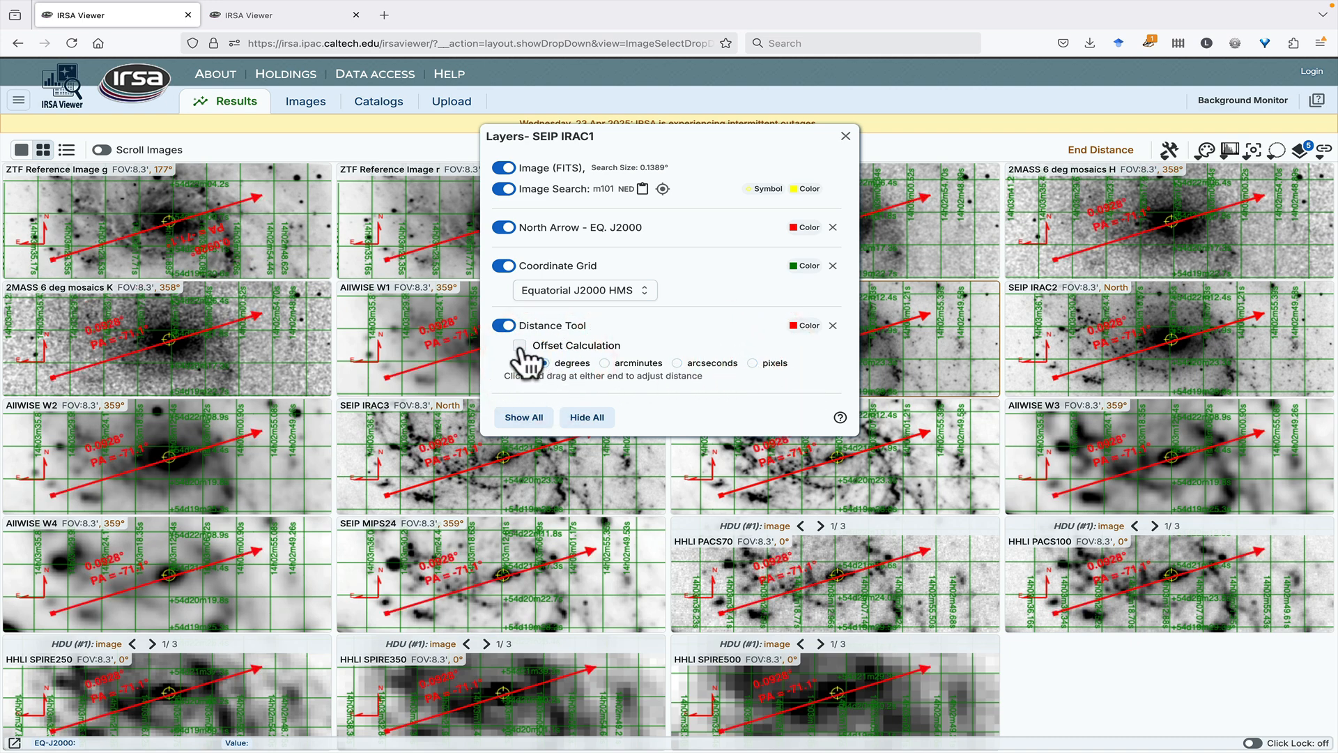
pyautogui.click(520, 346)
pyautogui.click(520, 346)
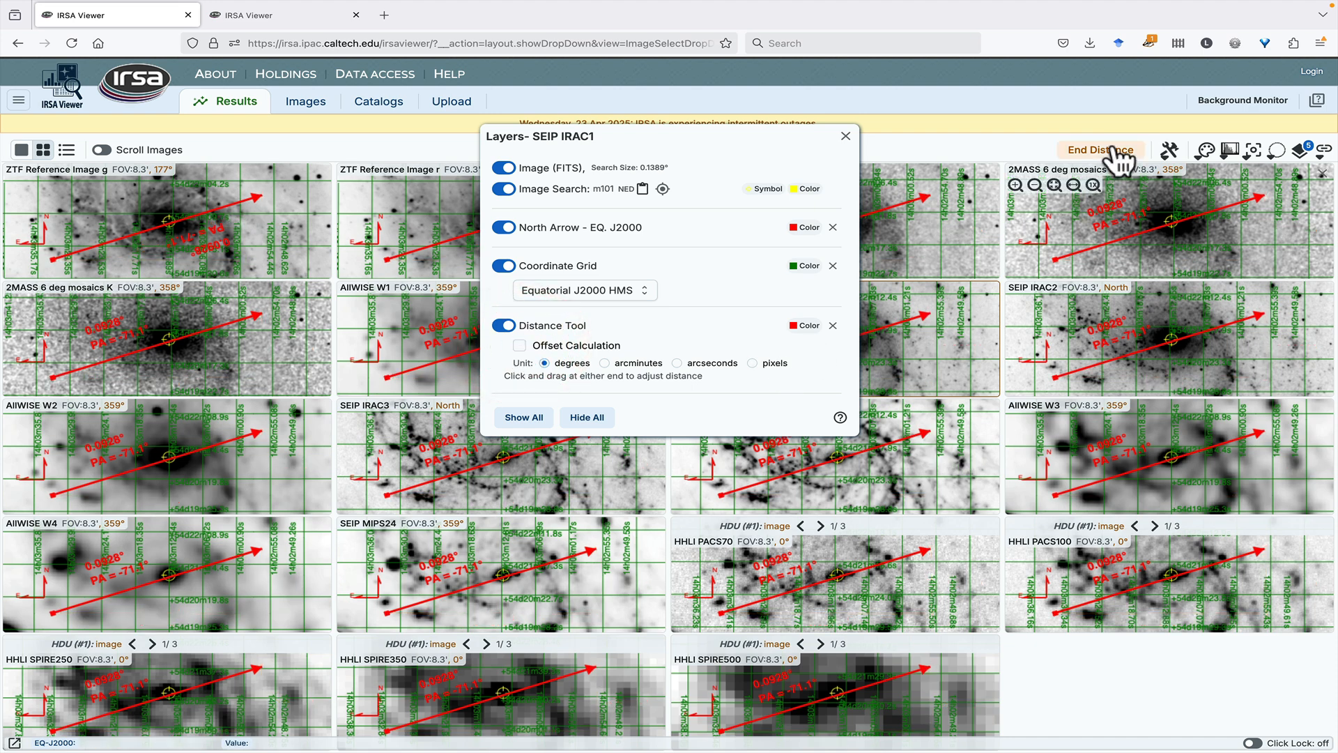
# Remove the Distance Tool and Coordinate Grid layers from the images and close the layer settings
pyautogui.click(833, 326)
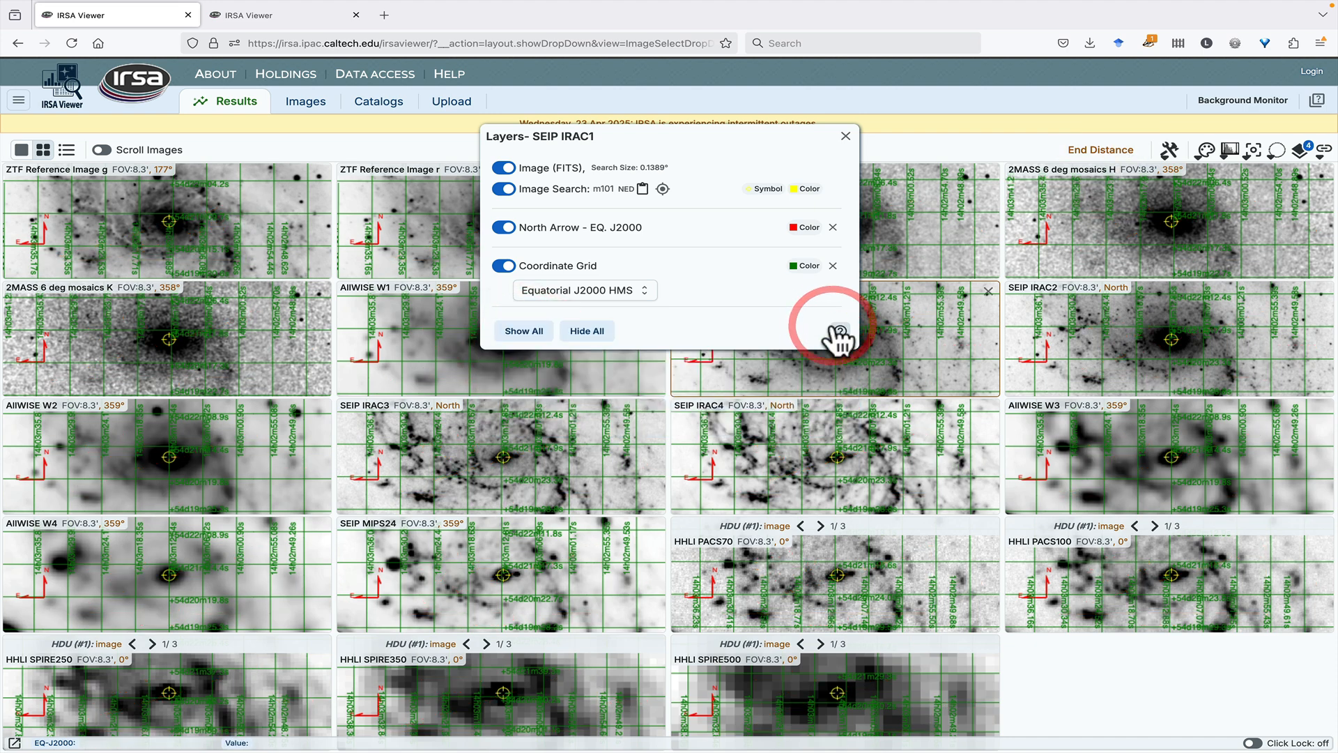
pyautogui.click(833, 266)
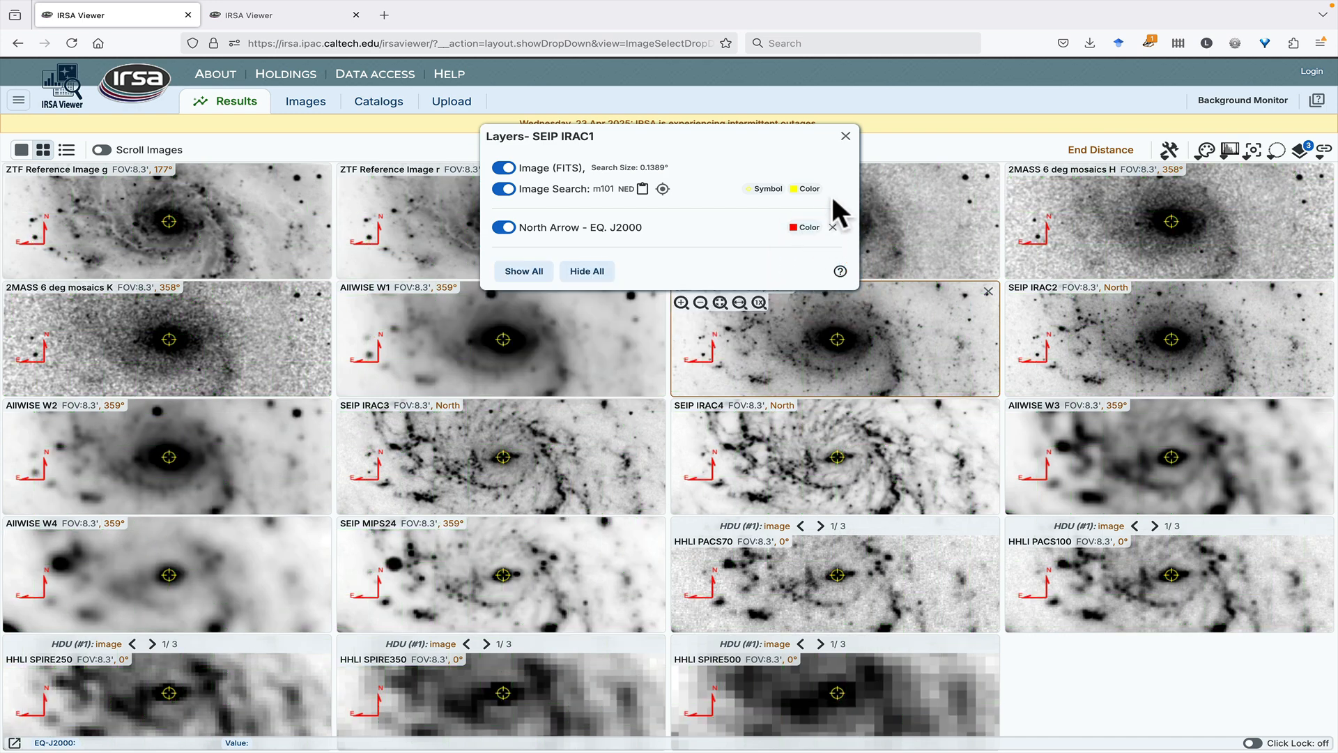
pyautogui.click(845, 136)
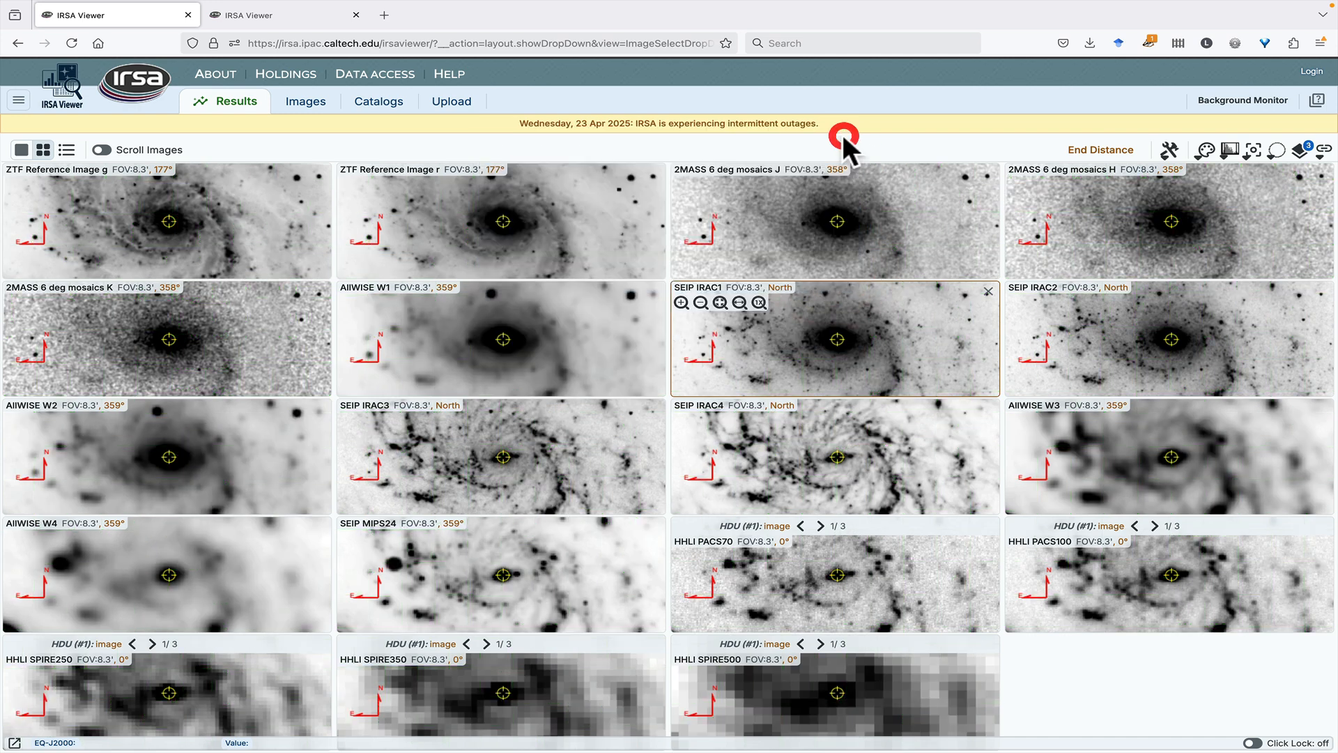
# Review the Load DS9 Region File options and close them without loading a file
pyautogui.click(1169, 150)
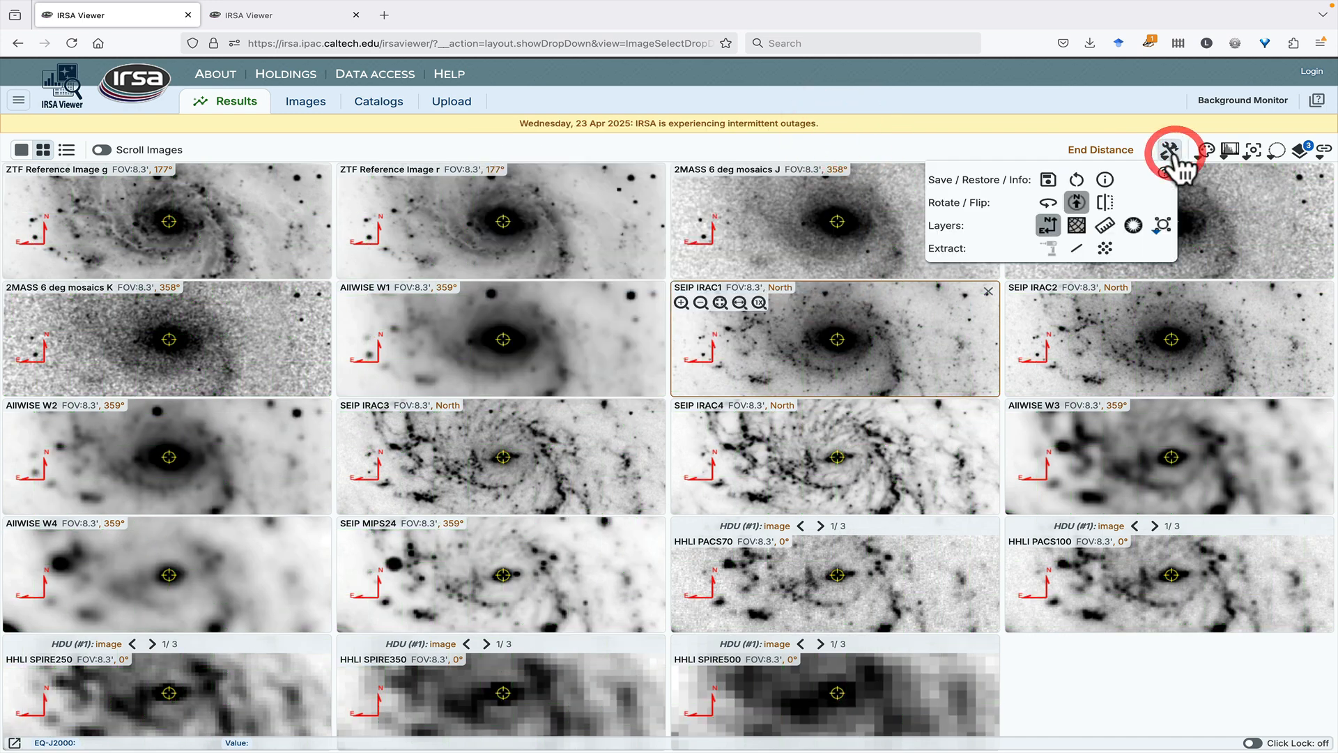
pyautogui.click(1132, 224)
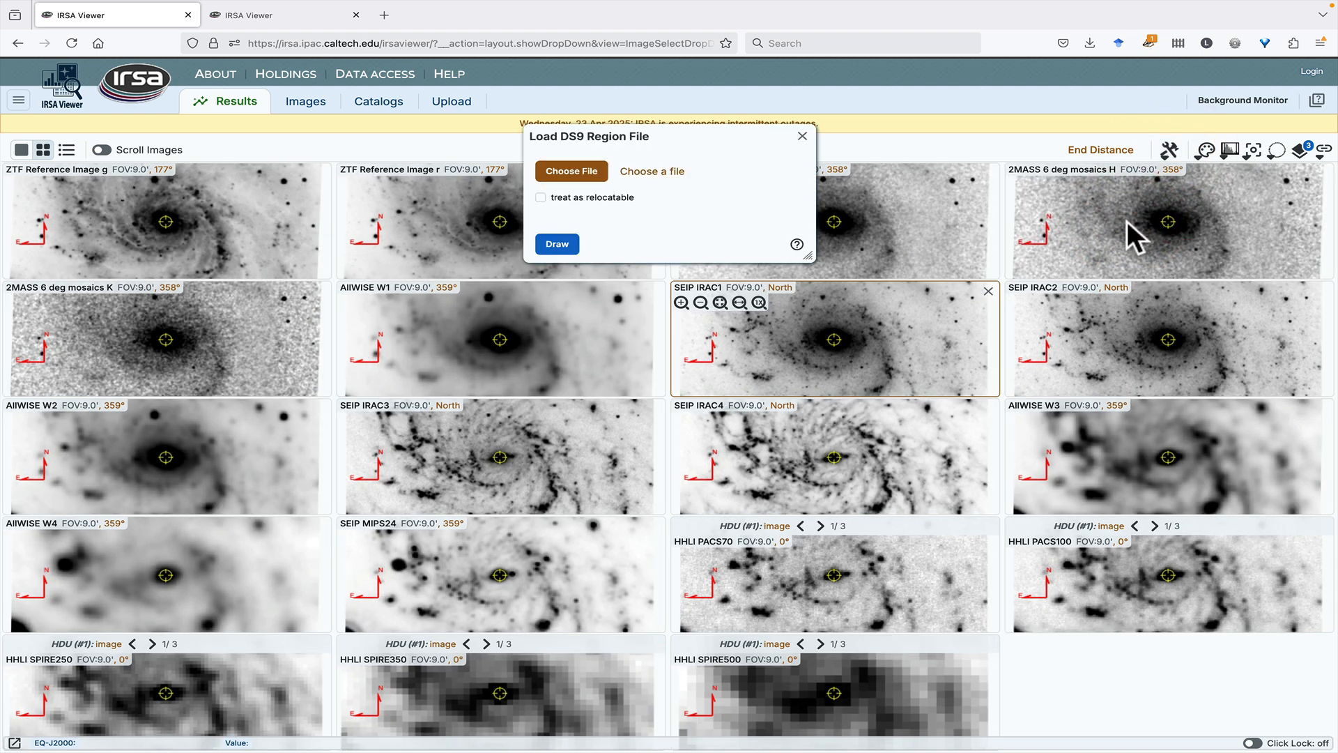
pyautogui.click(802, 136)
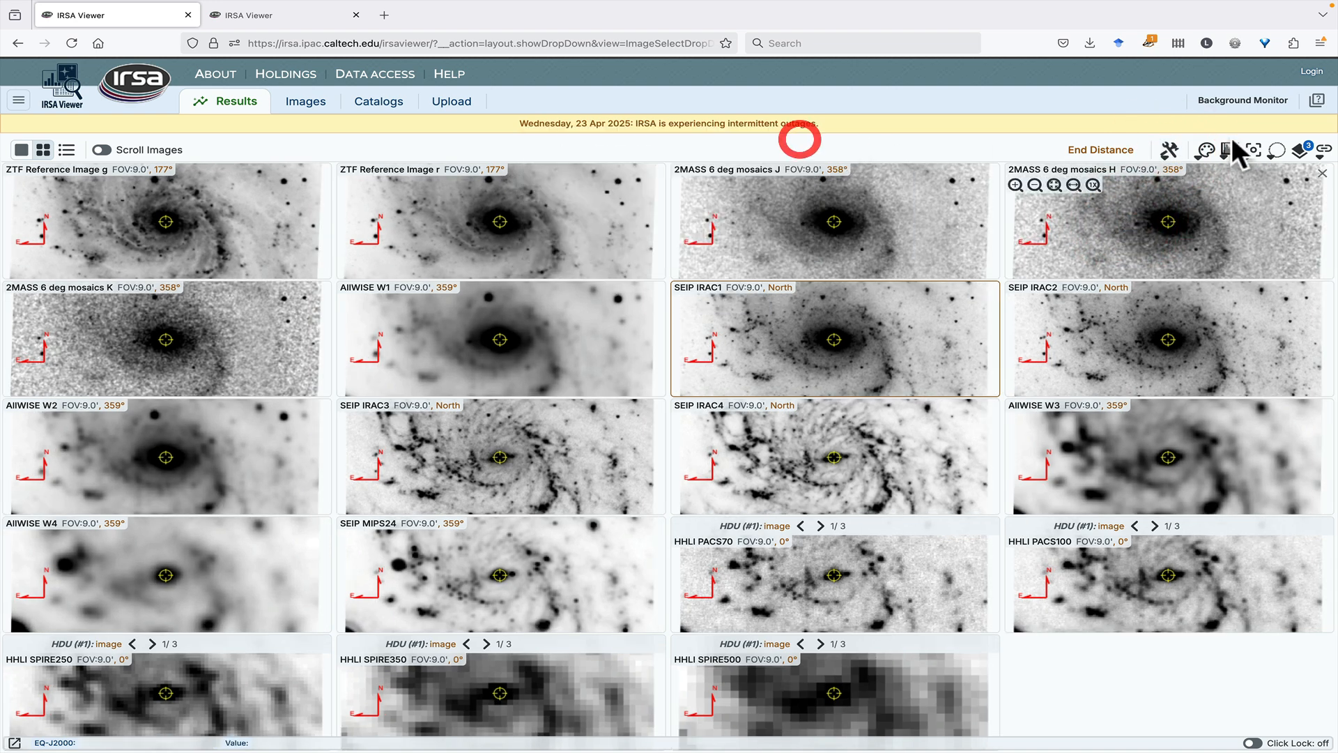
# Add a circular marker to the upper right of the galaxy on the SEIP IRAC1 image and enlarge it slightly
pyautogui.click(1170, 152)
pyautogui.click(1161, 224)
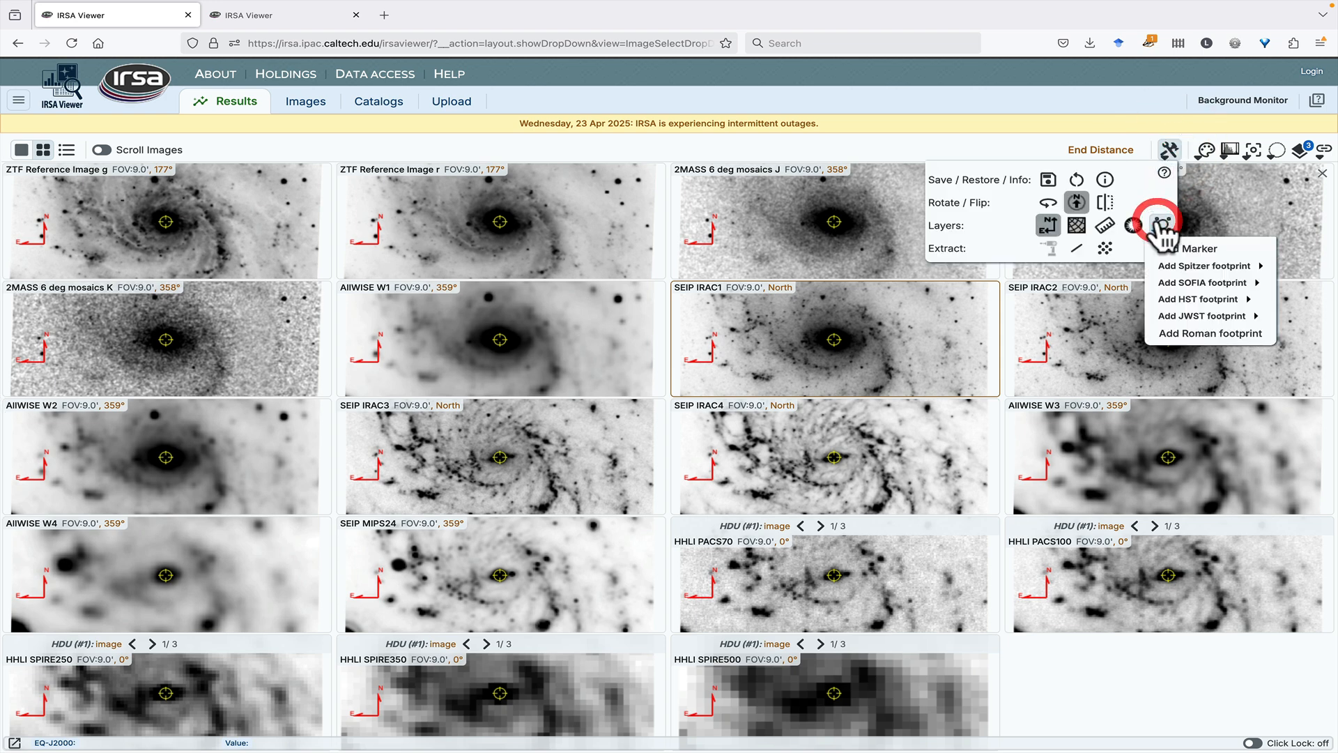
pyautogui.click(1168, 249)
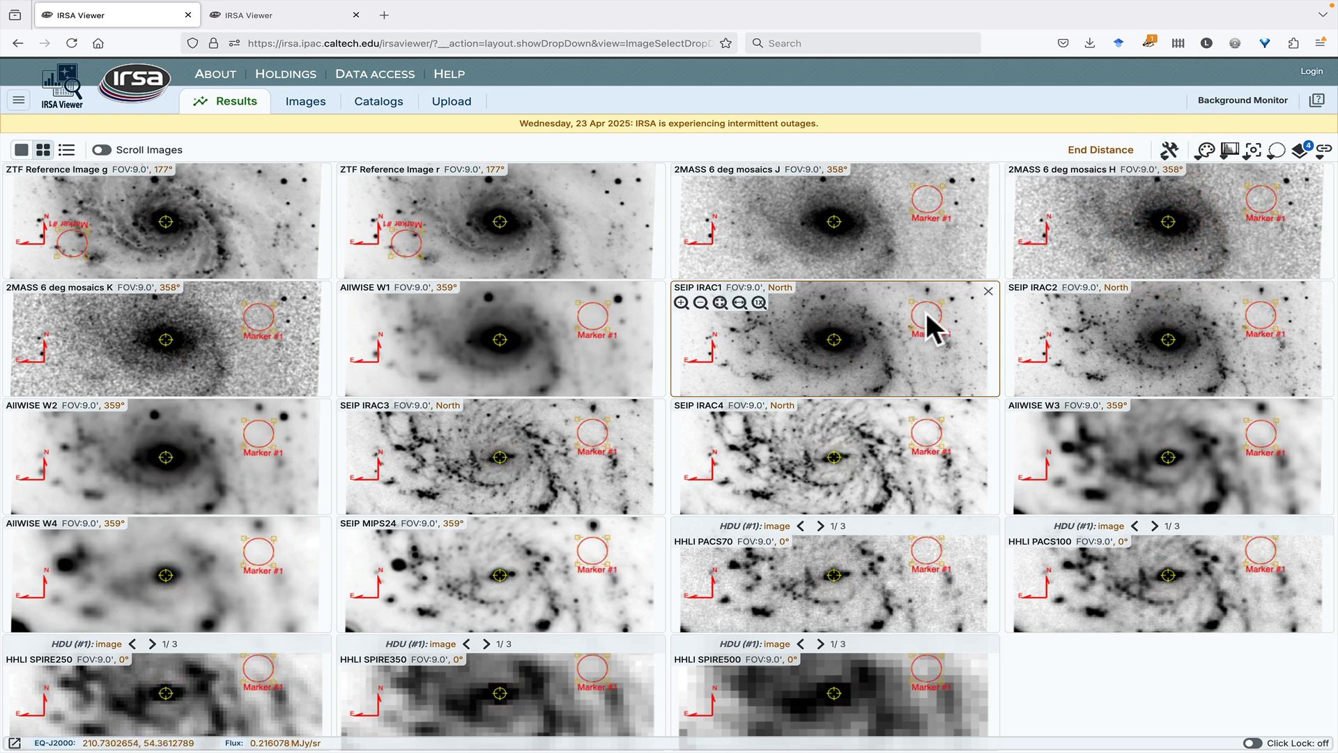
pyautogui.click(927, 313)
pyautogui.moveTo(910, 298); pyautogui.dragTo(888, 293)
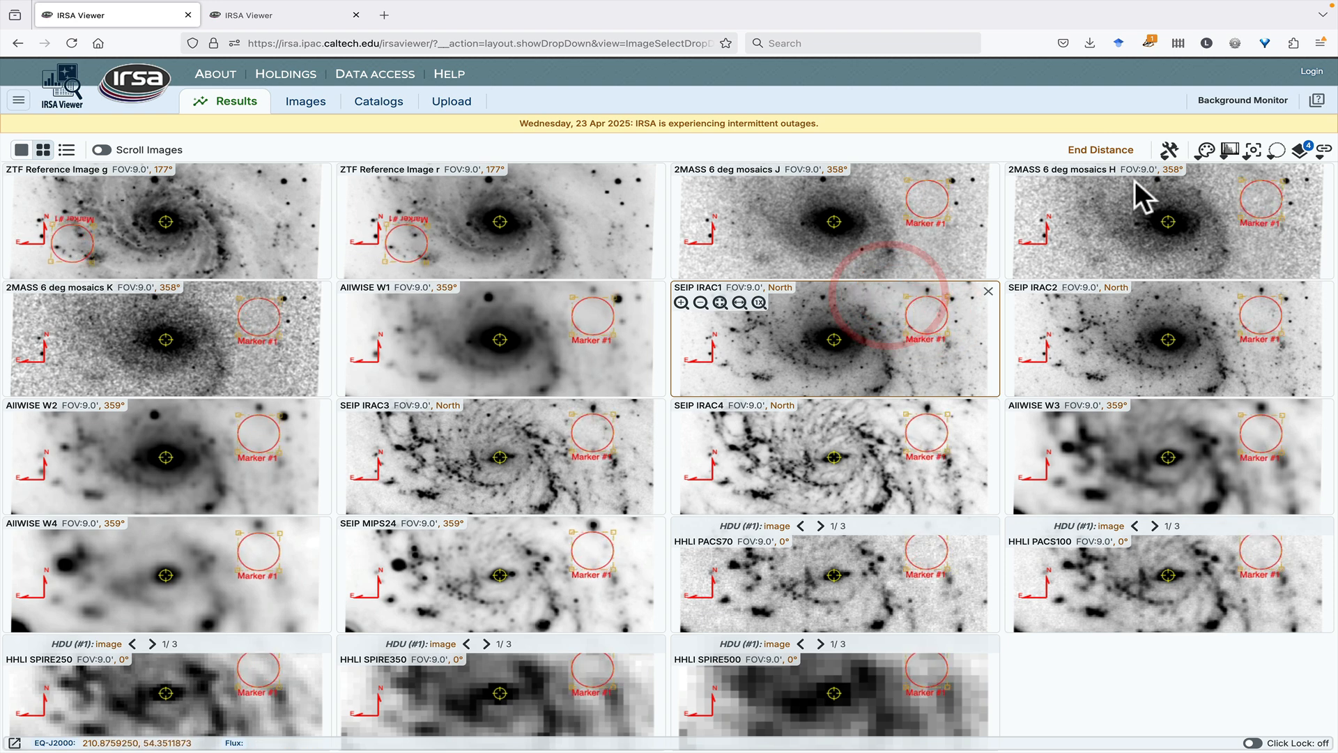
# Overlay the JWST NIRCAM instrument footprint on the images, placed over the galaxy's centre on the SEIP IRAC1 image
pyautogui.click(1170, 150)
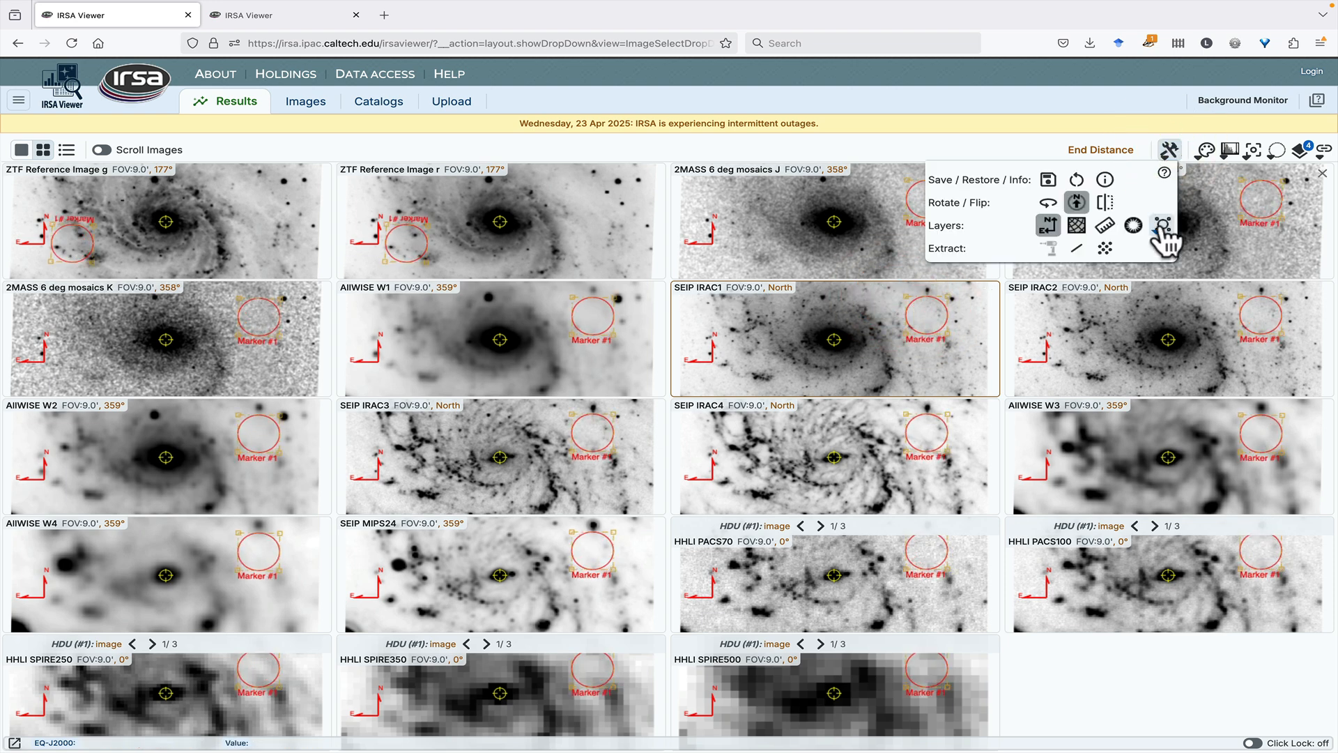
pyautogui.click(1162, 232)
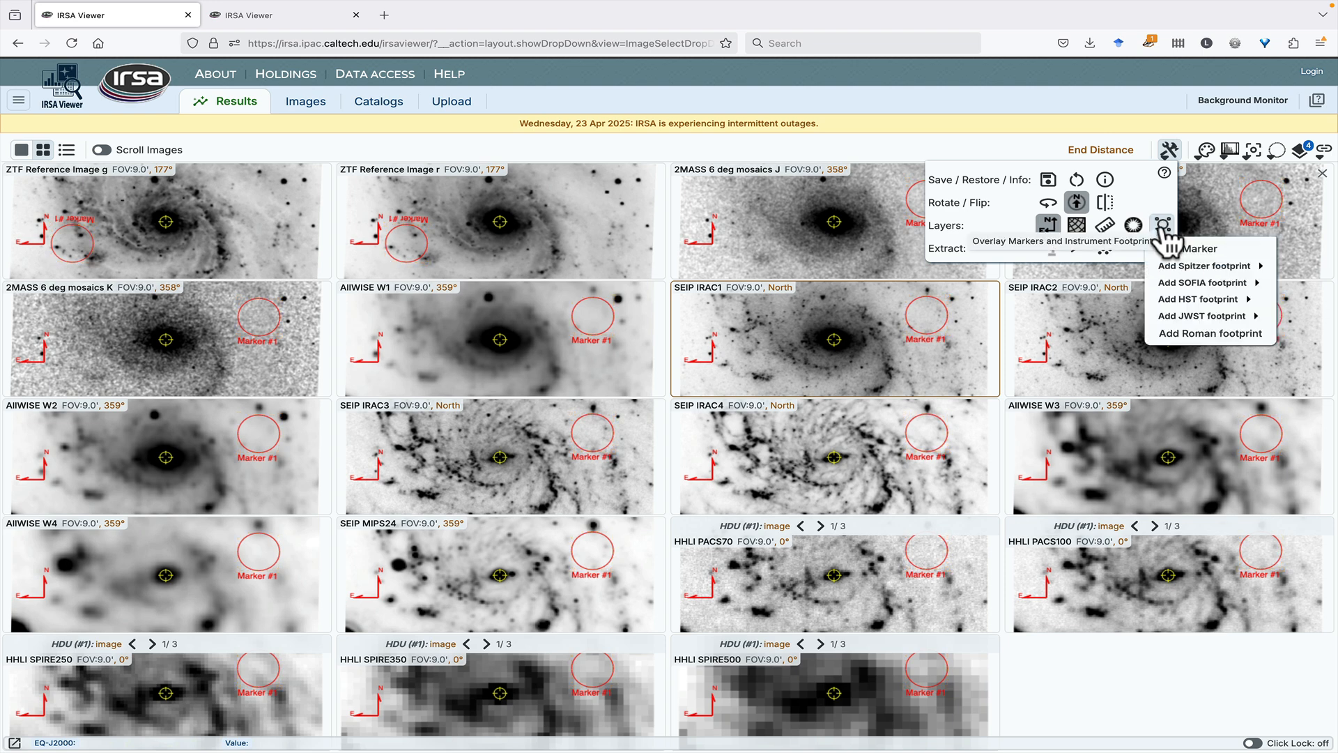
pyautogui.moveTo(1177, 288)
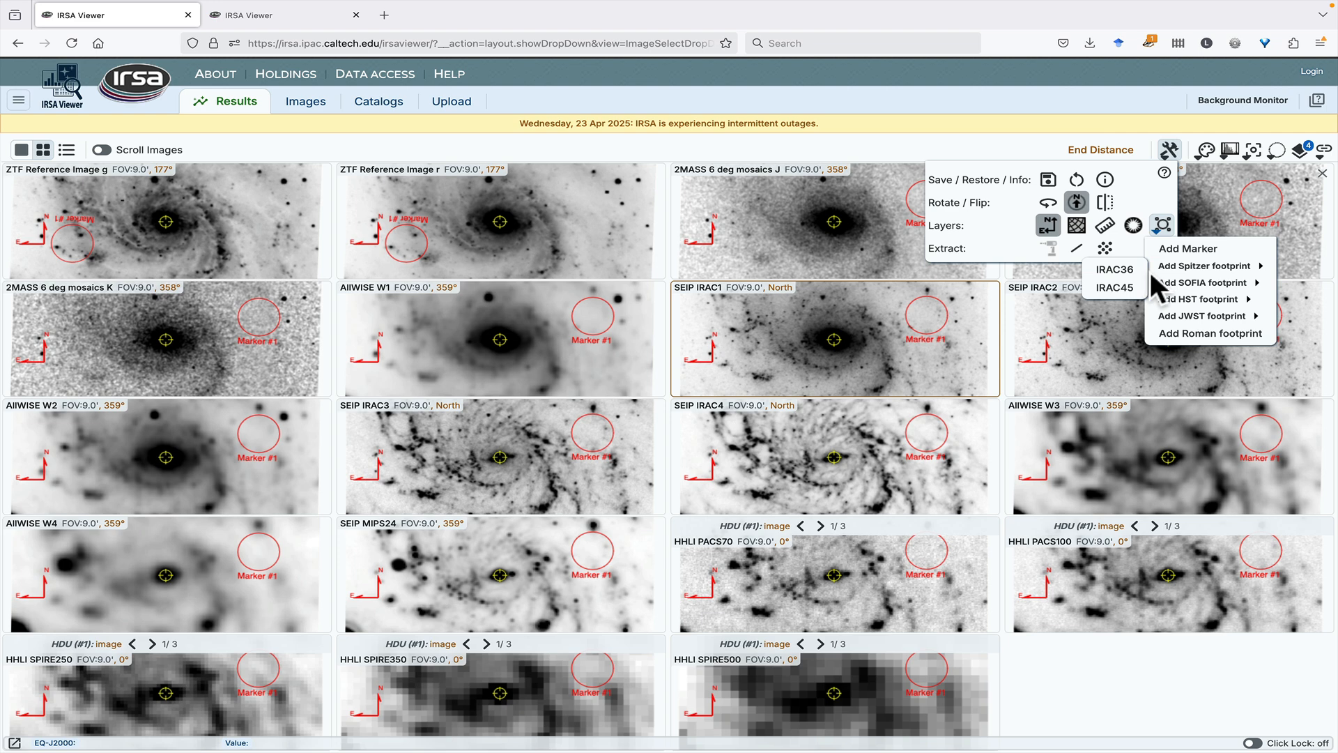
pyautogui.moveTo(1179, 315)
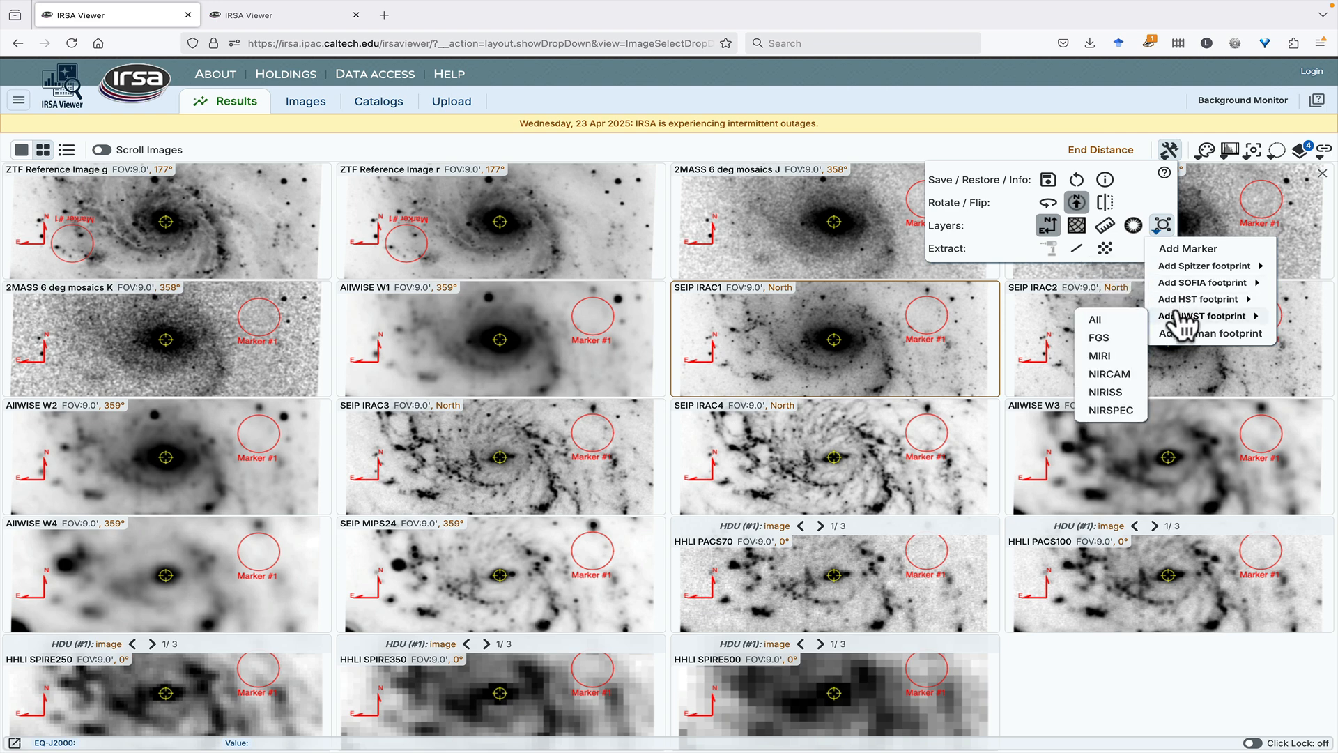
pyautogui.click(1107, 375)
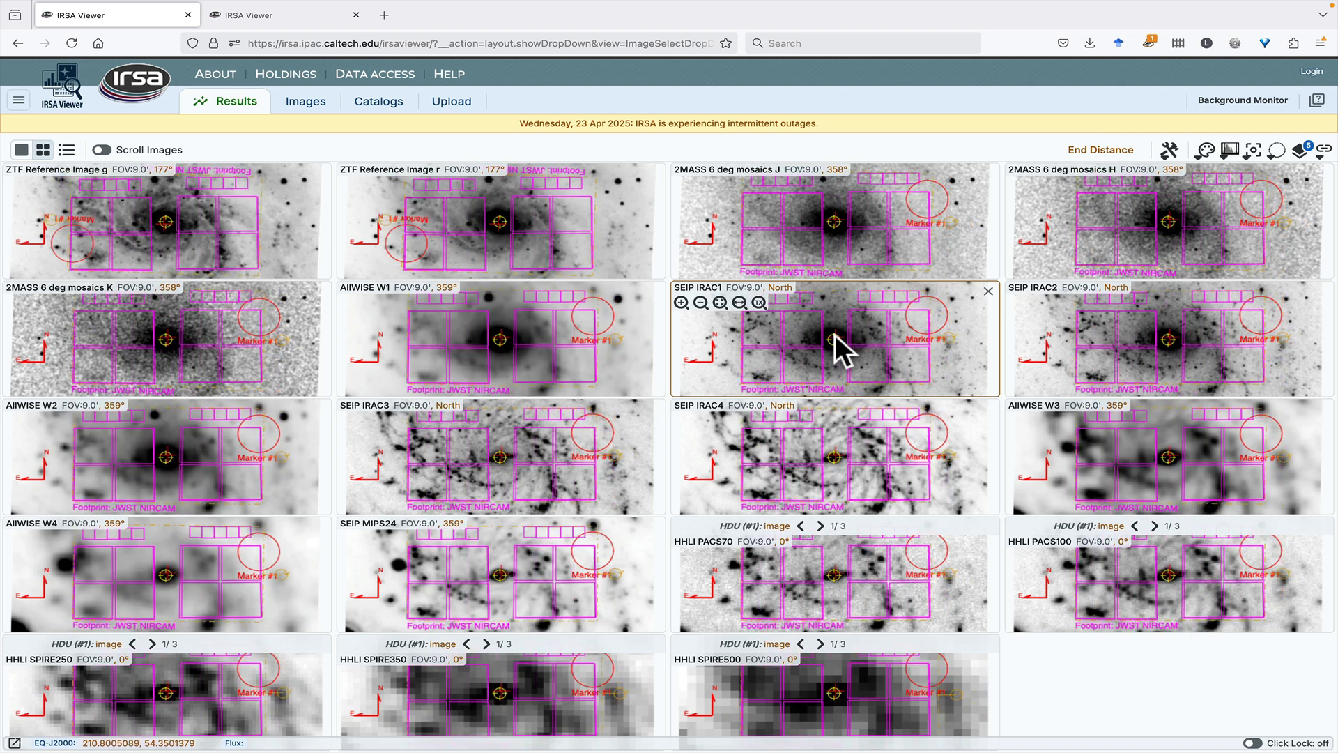
pyautogui.click(834, 334)
# Remove the JWST NIRCAM footprint, Marker #1 and North Arrow layers from the images and close the layer settings
pyautogui.click(1170, 149)
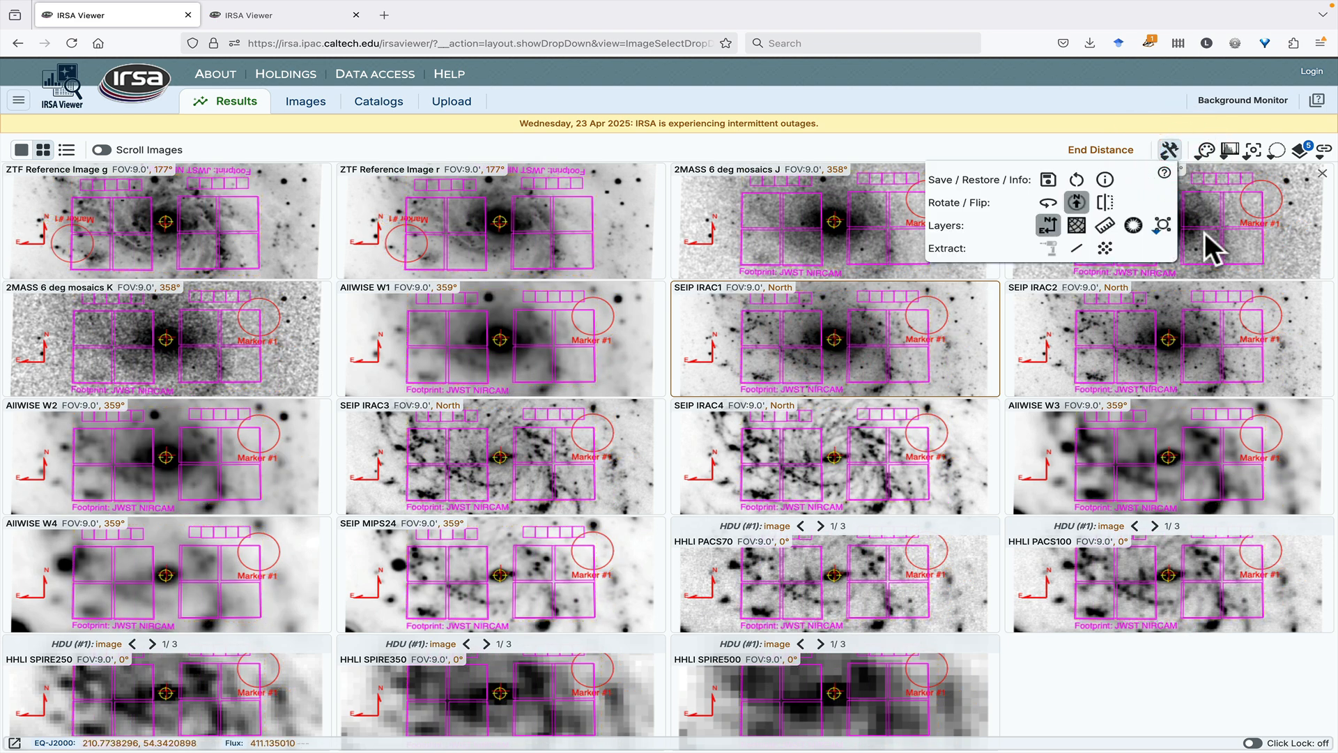
pyautogui.click(1114, 149)
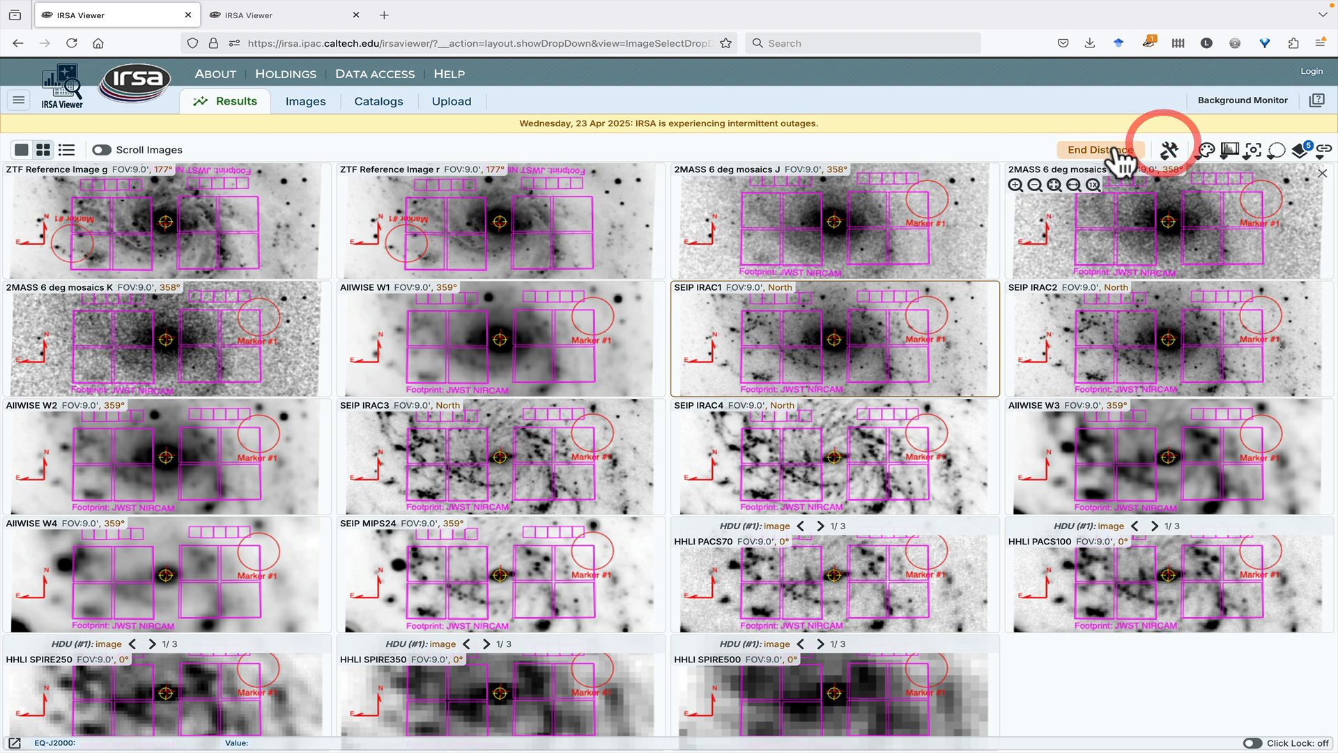
pyautogui.click(1297, 149)
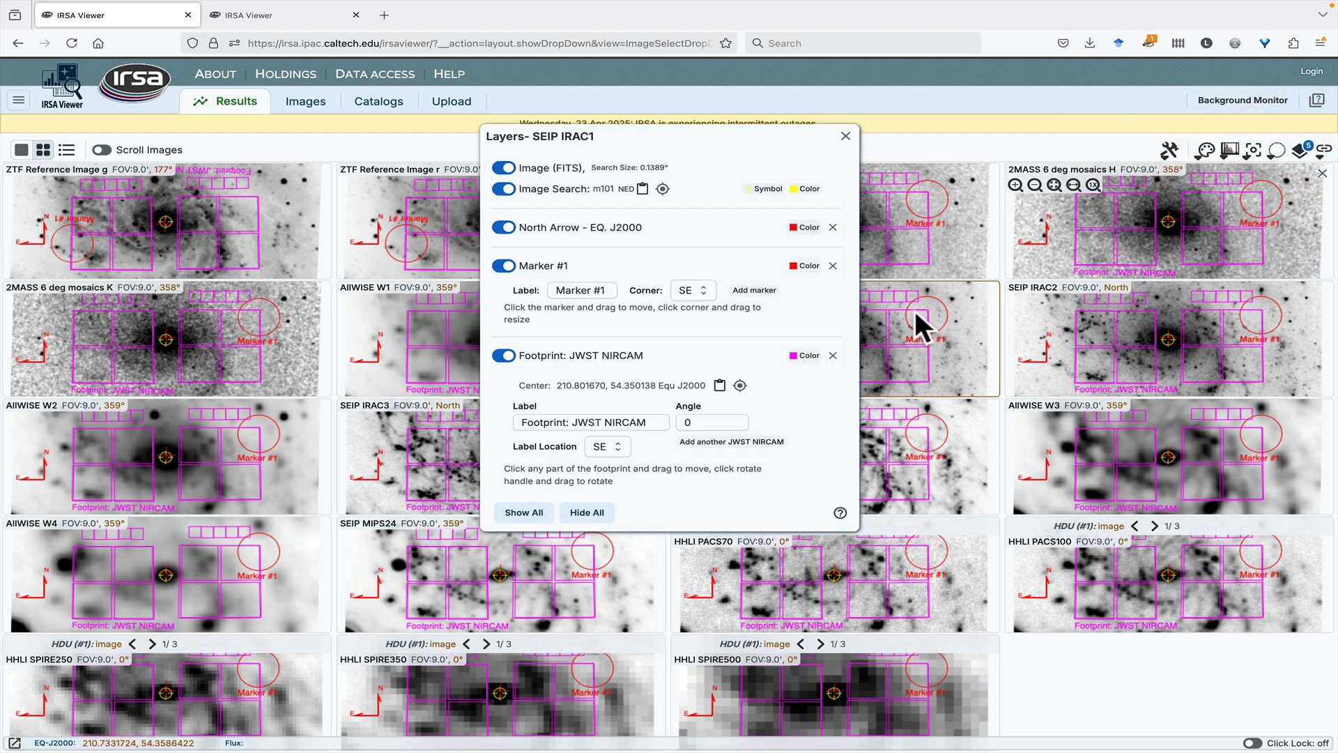
pyautogui.click(832, 355)
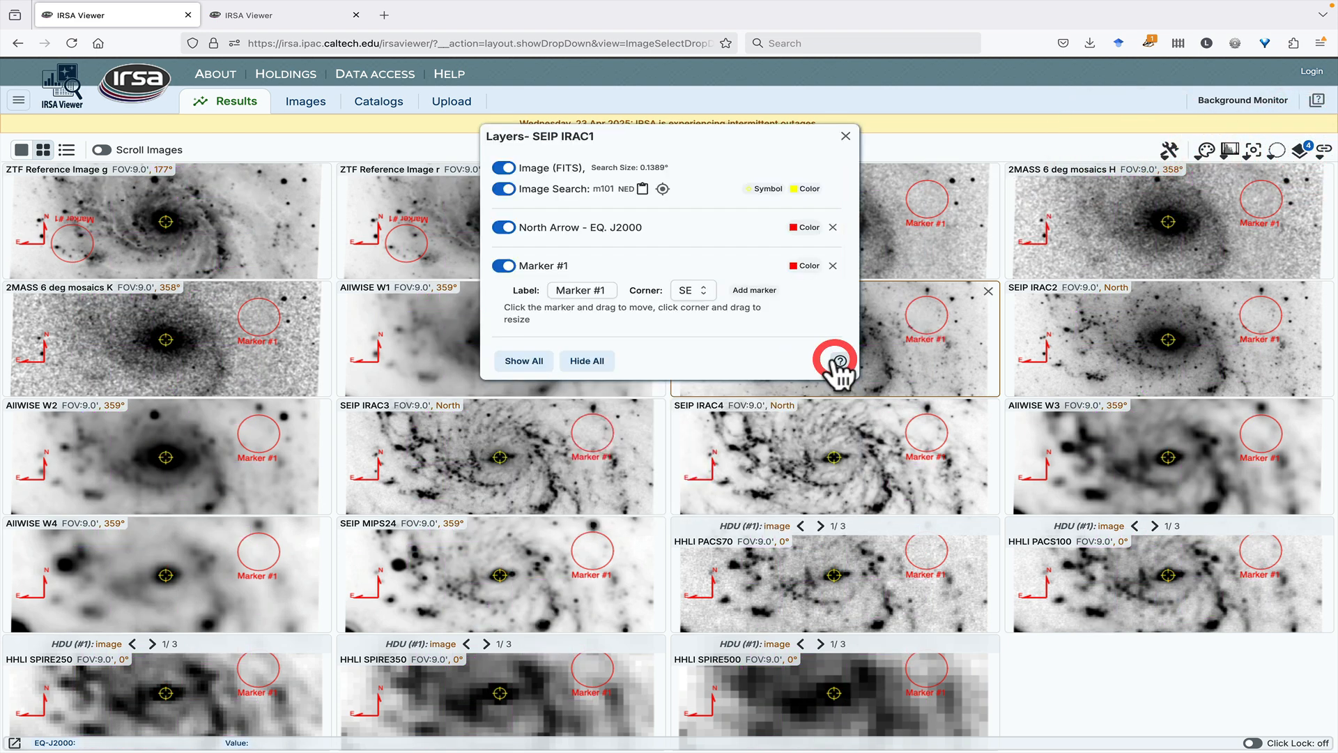
pyautogui.click(833, 266)
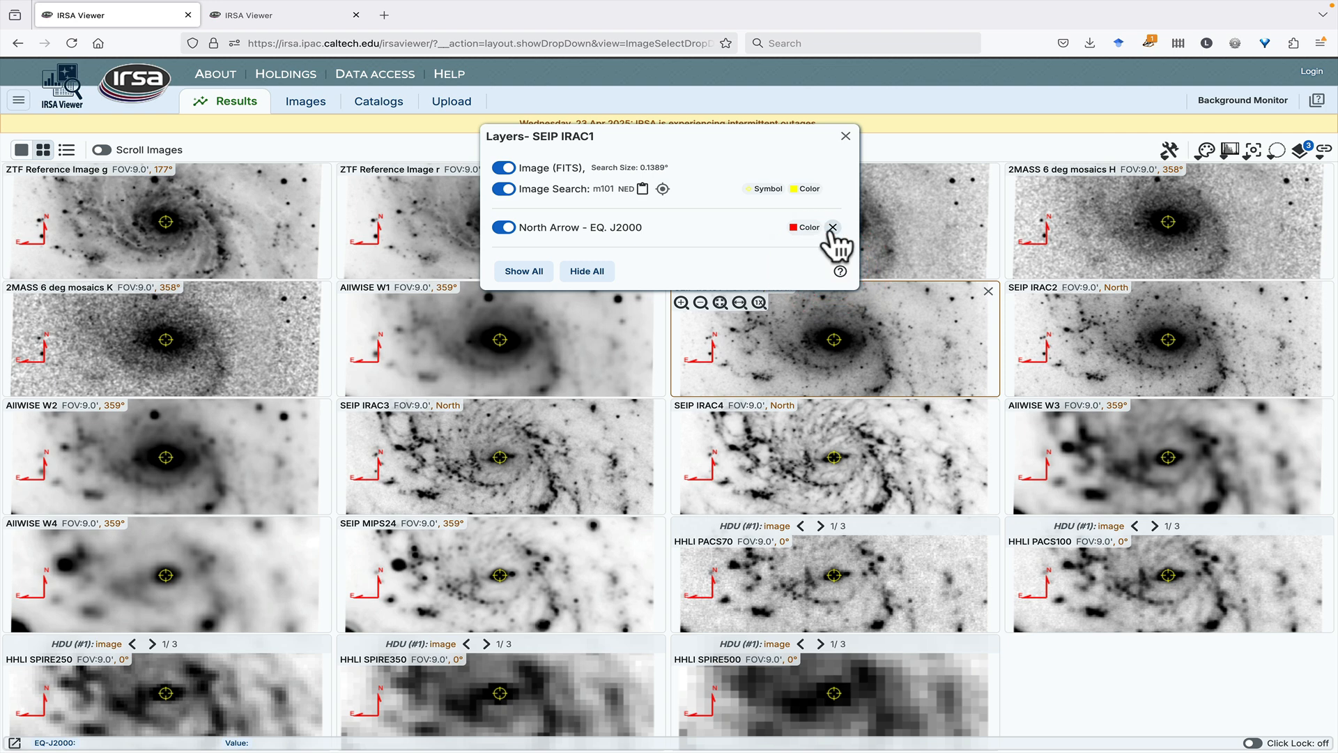
pyautogui.click(832, 228)
pyautogui.click(844, 137)
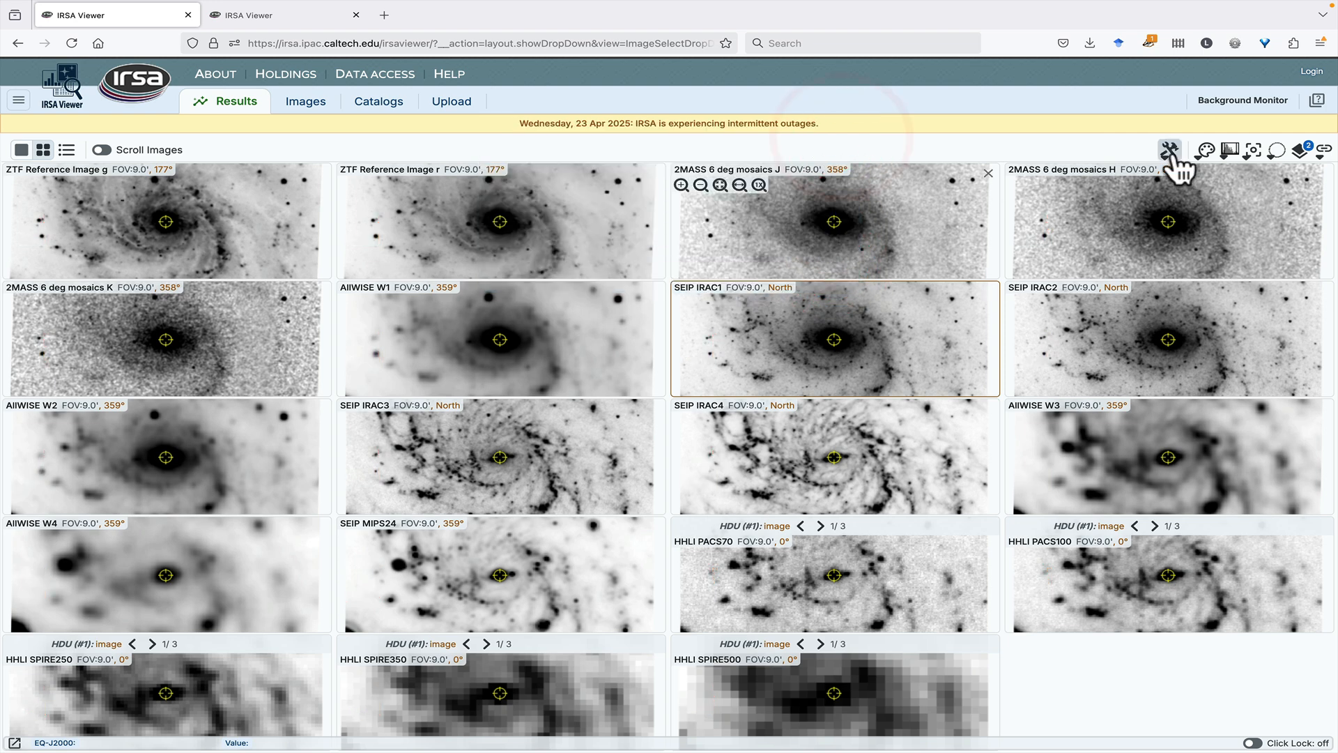
# Extract a line profile diagonally across the galaxy on the ZTF Reference Image r, from upper left to lower right through its centre
pyautogui.click(1168, 150)
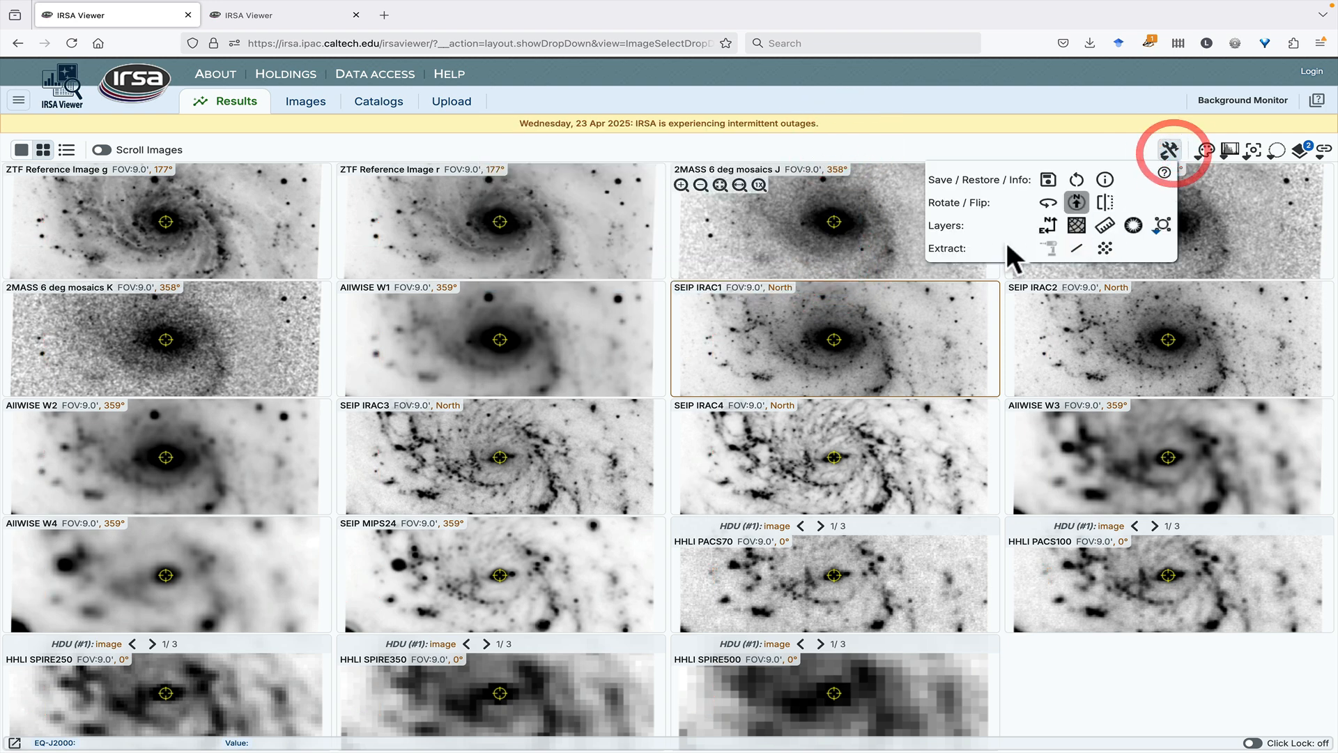
pyautogui.click(1076, 249)
pyautogui.click(627, 299)
pyautogui.moveTo(659, 140); pyautogui.dragTo(1076, 151)
pyautogui.moveTo(389, 189); pyautogui.dragTo(611, 251)
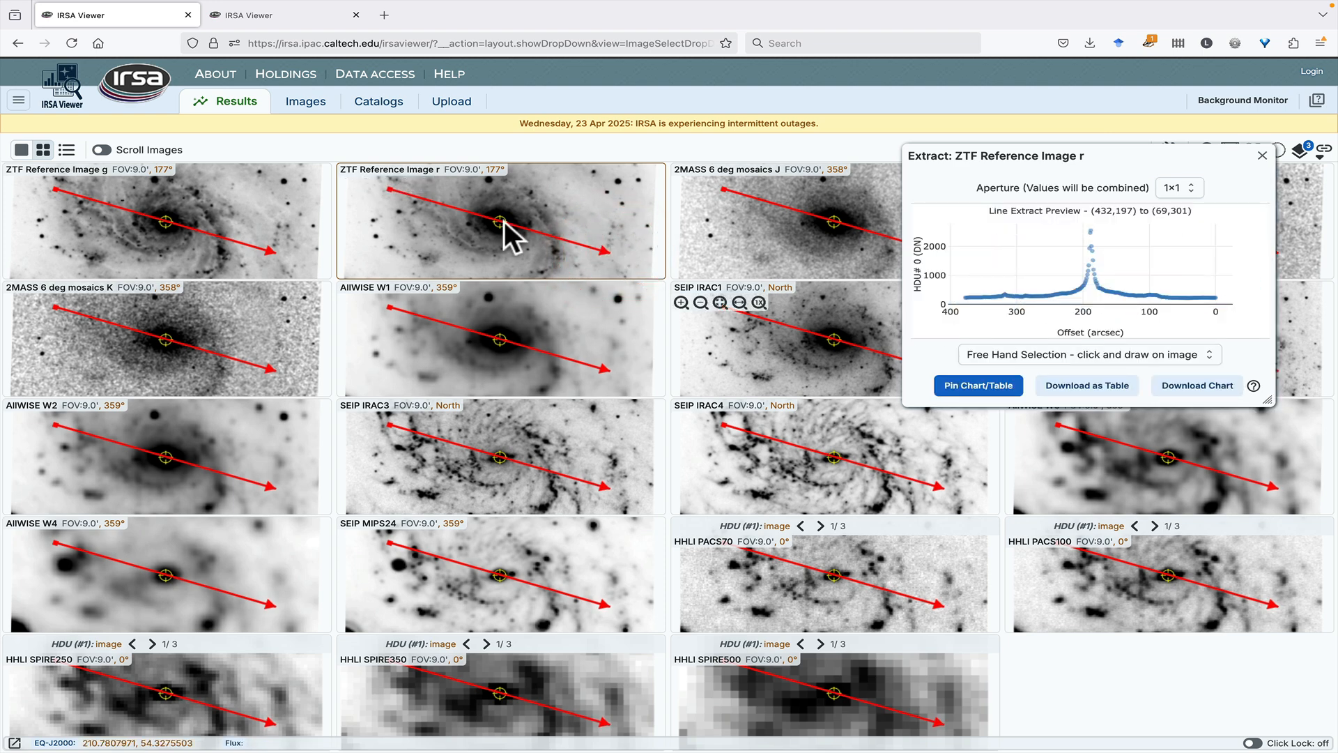
# Compare the line extraction previews across the ZTF, 2MASS, AllWISE, SEIP and HHLI images, ending with HHLI PACS100, and close the extraction
pyautogui.click(208, 206)
pyautogui.click(253, 309)
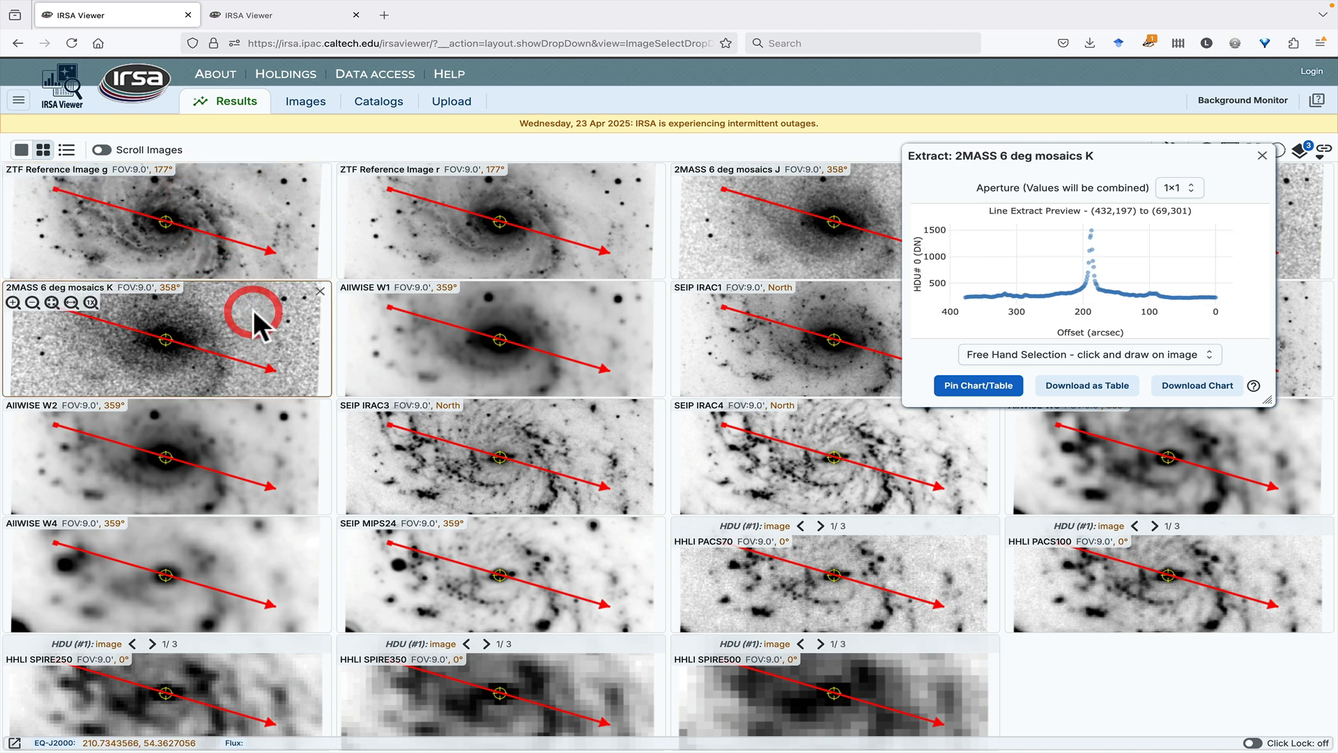
pyautogui.click(426, 327)
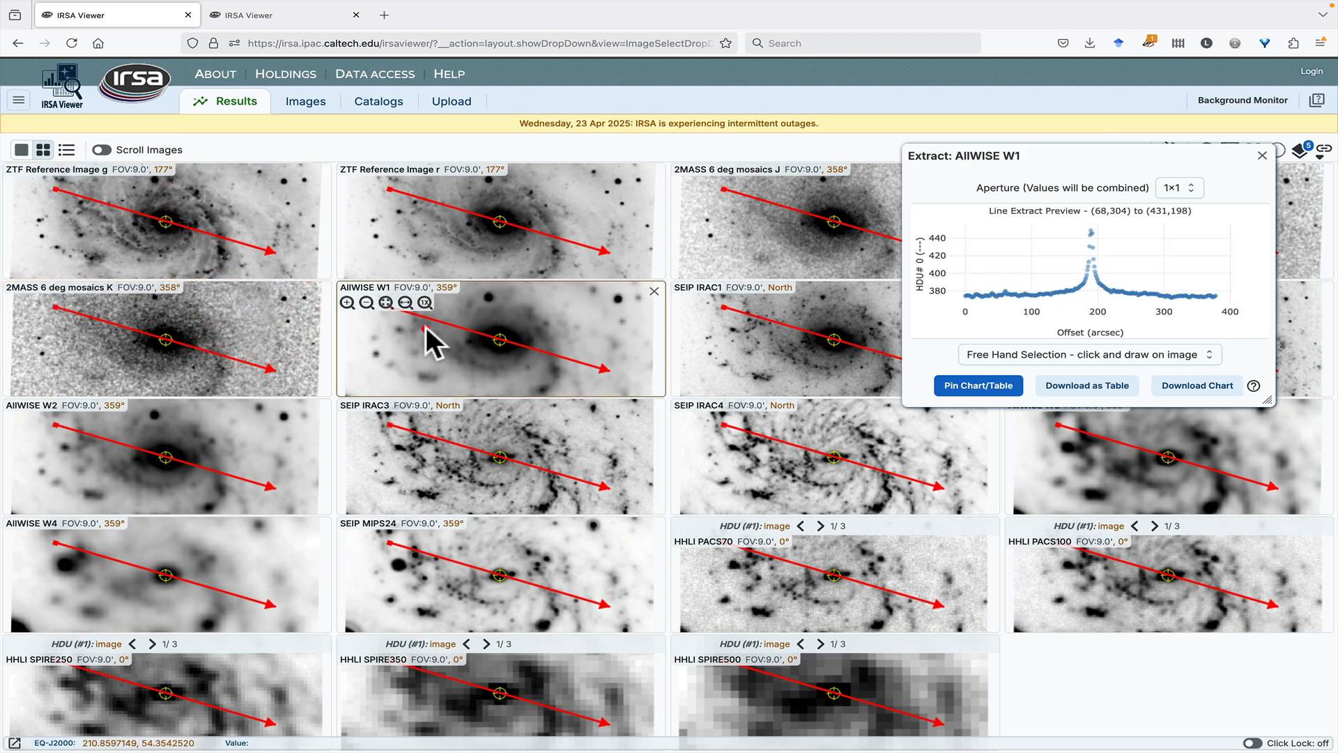
pyautogui.click(715, 341)
pyautogui.click(796, 458)
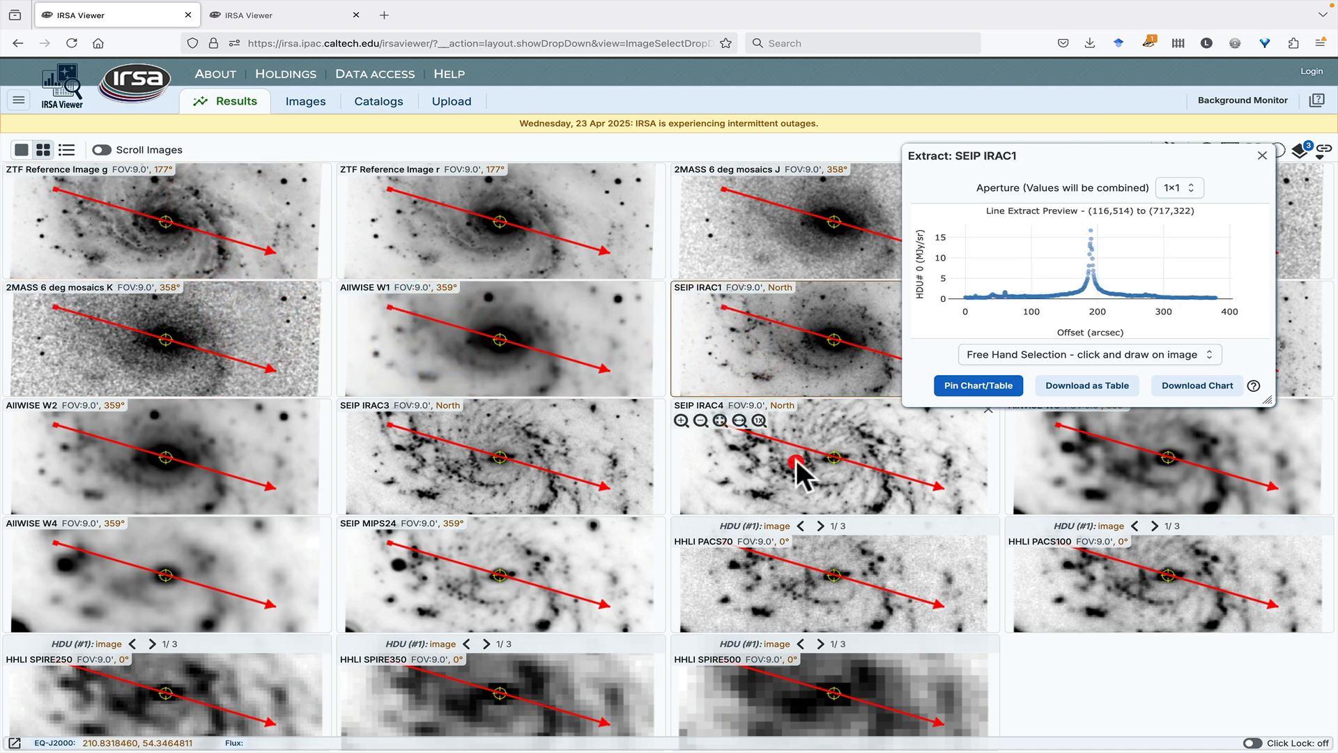
pyautogui.click(600, 459)
pyautogui.click(274, 454)
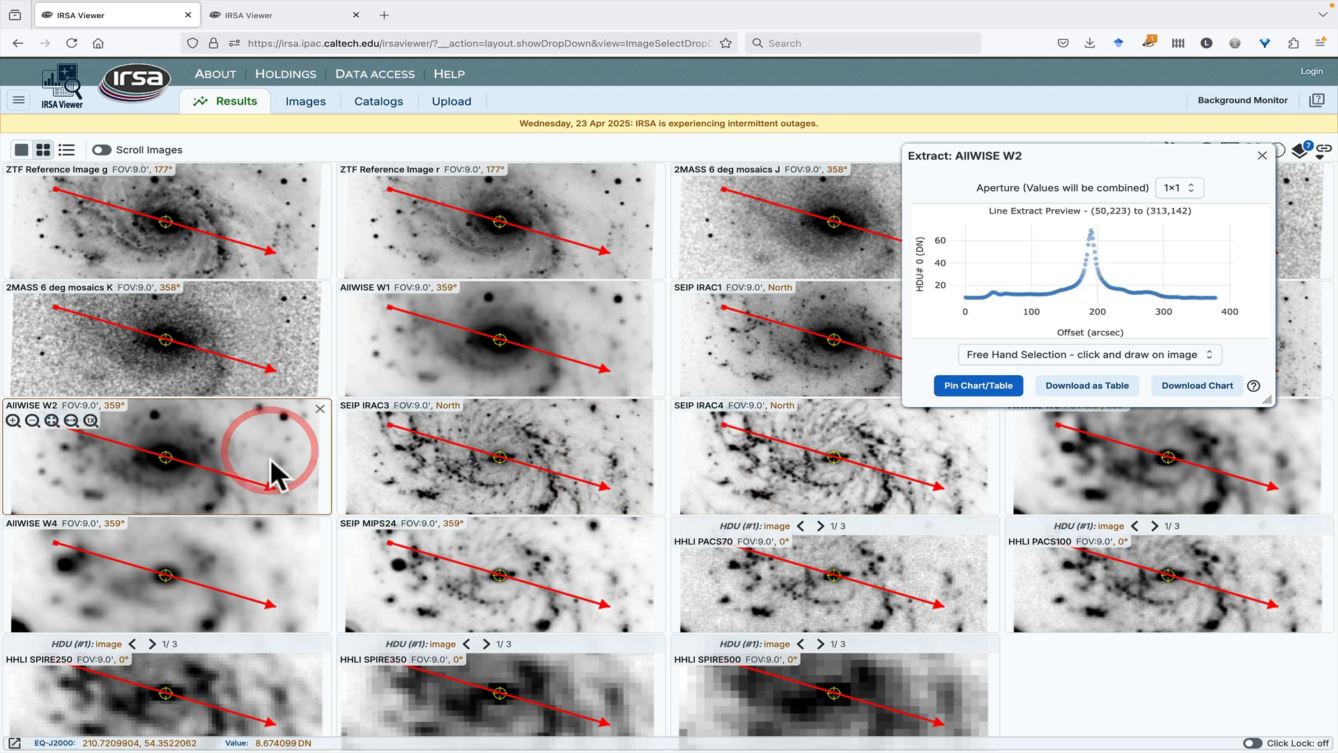
pyautogui.click(270, 541)
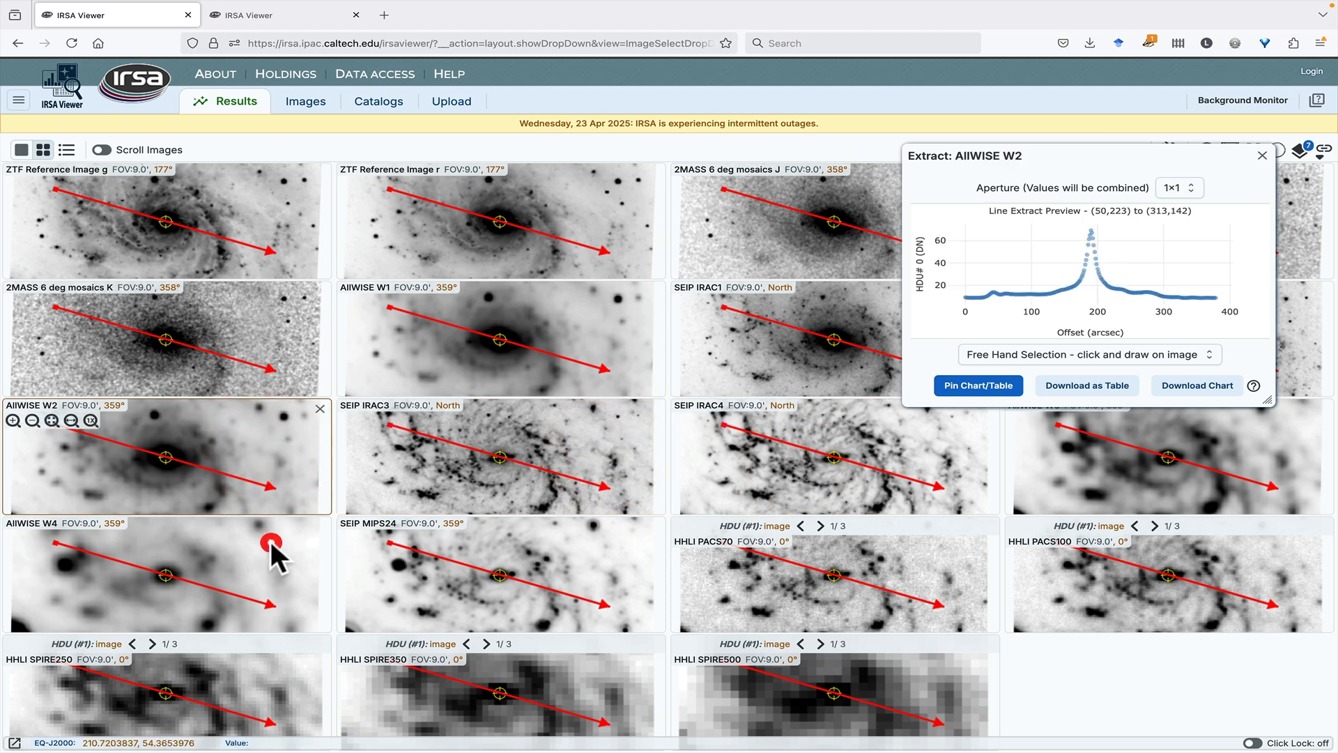
pyautogui.click(411, 586)
pyautogui.click(761, 597)
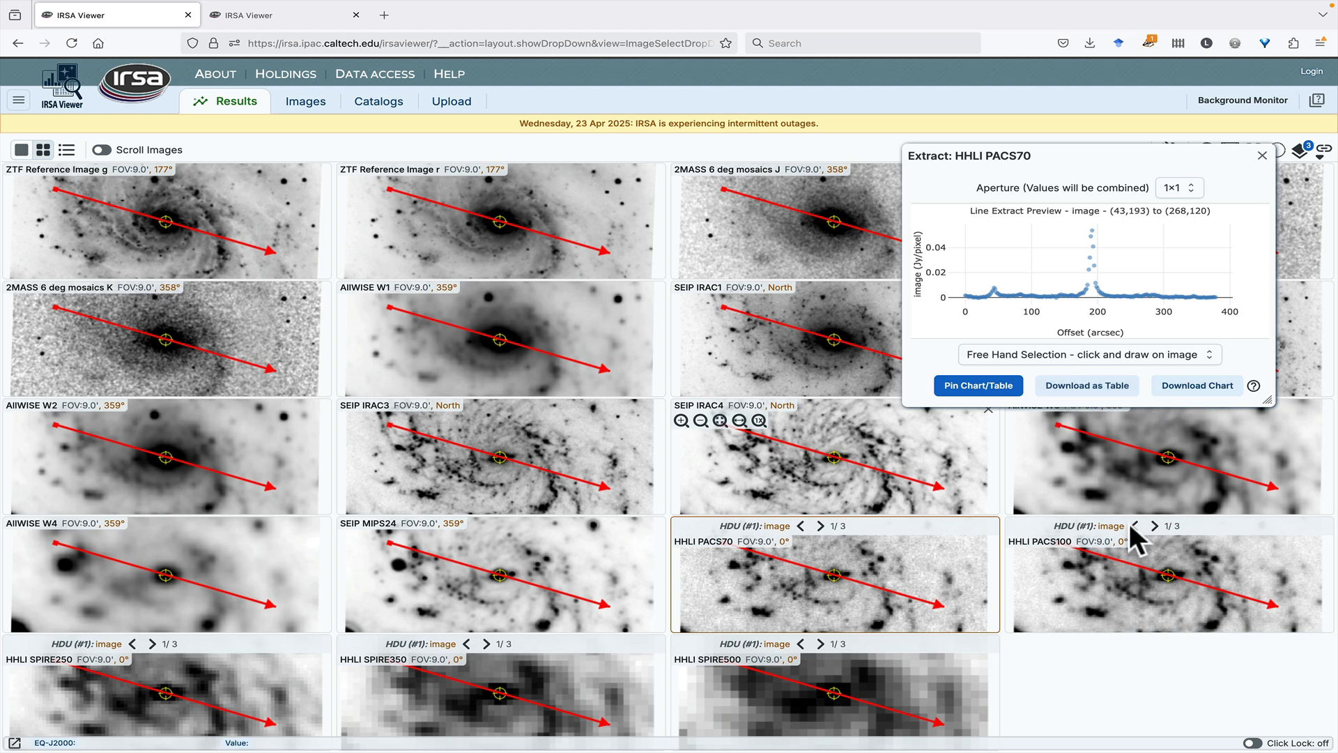
pyautogui.click(930, 670)
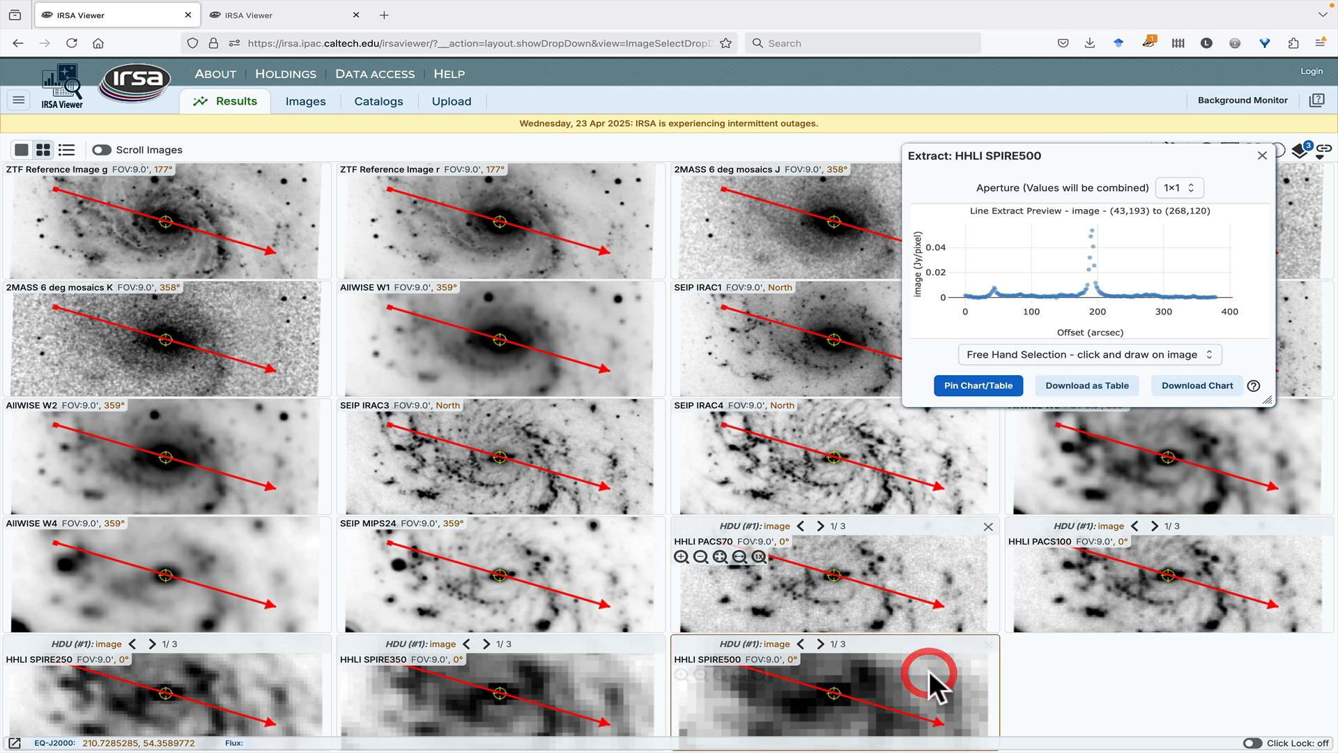
pyautogui.click(1067, 597)
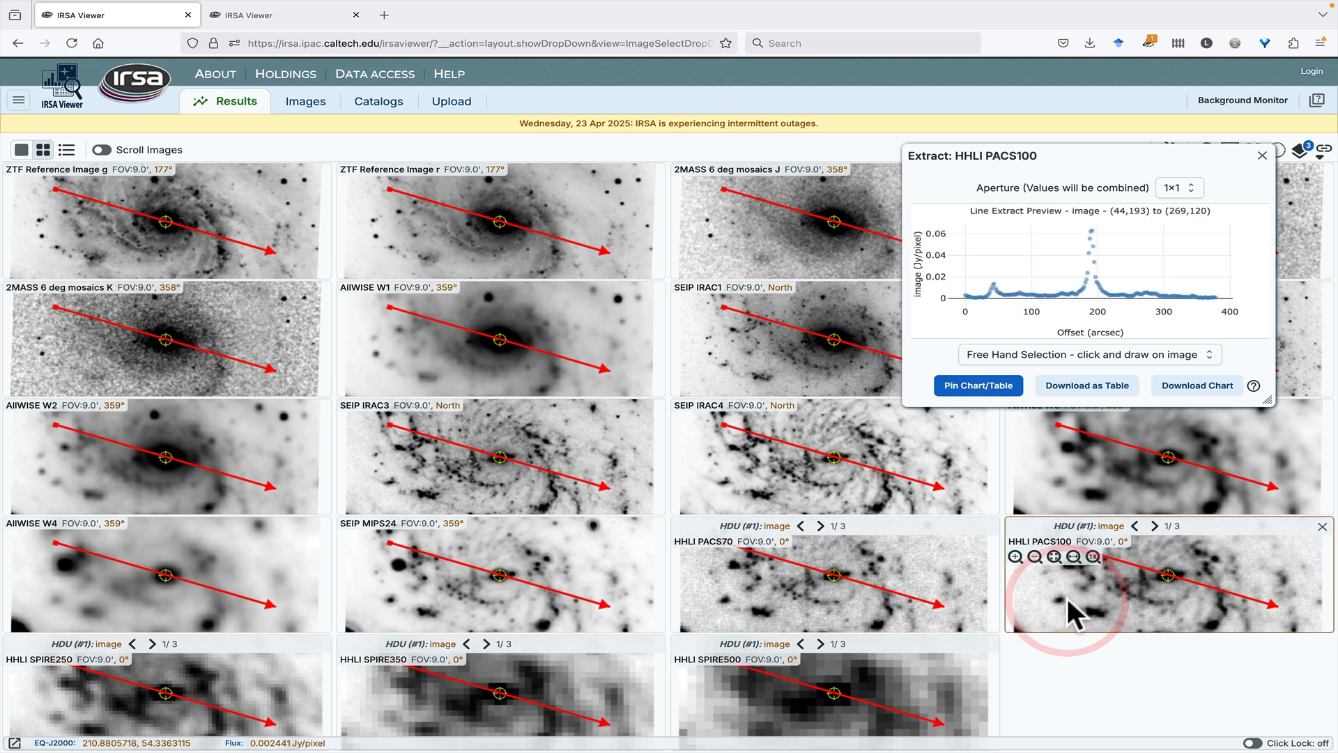
pyautogui.click(1261, 155)
# Extract several points on the AllWISE W1 image with the 1×1 aperture, review the other aperture sizes, and close the extraction
pyautogui.click(1168, 150)
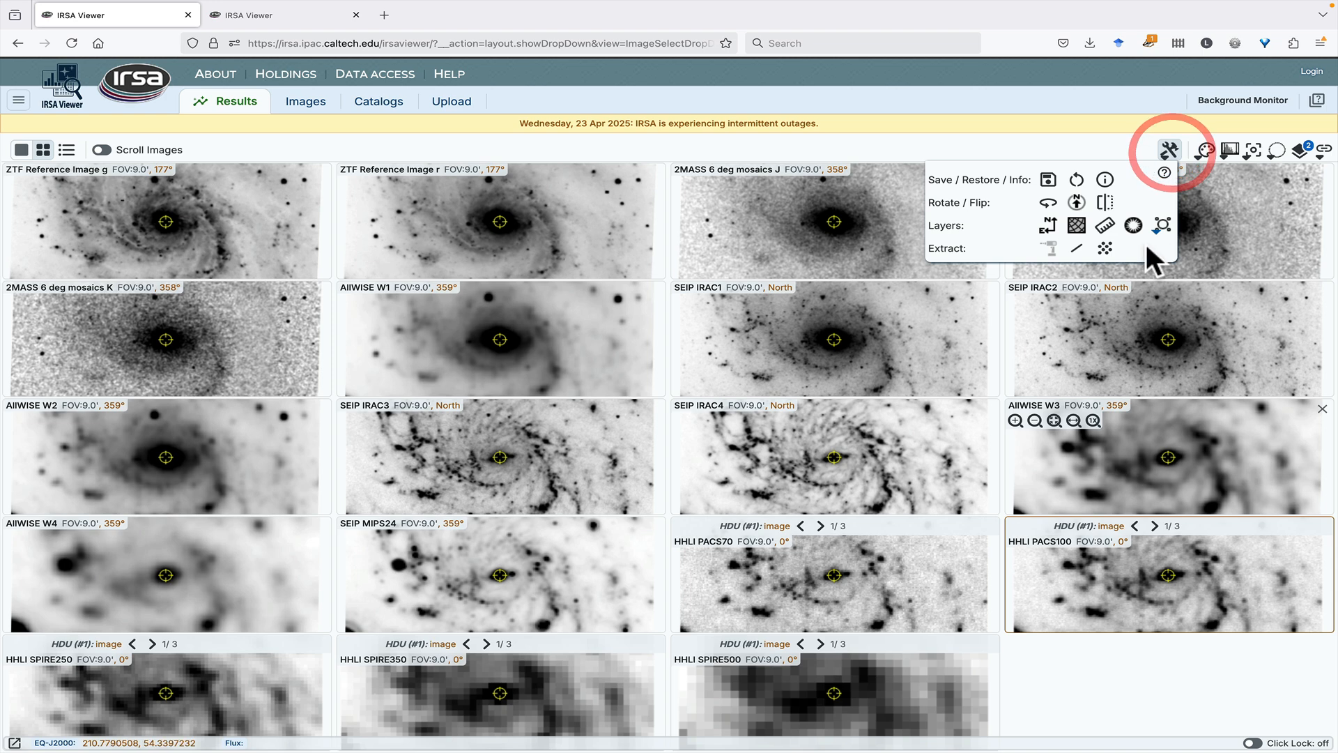
pyautogui.click(1104, 248)
pyautogui.moveTo(705, 132); pyautogui.dragTo(826, 118)
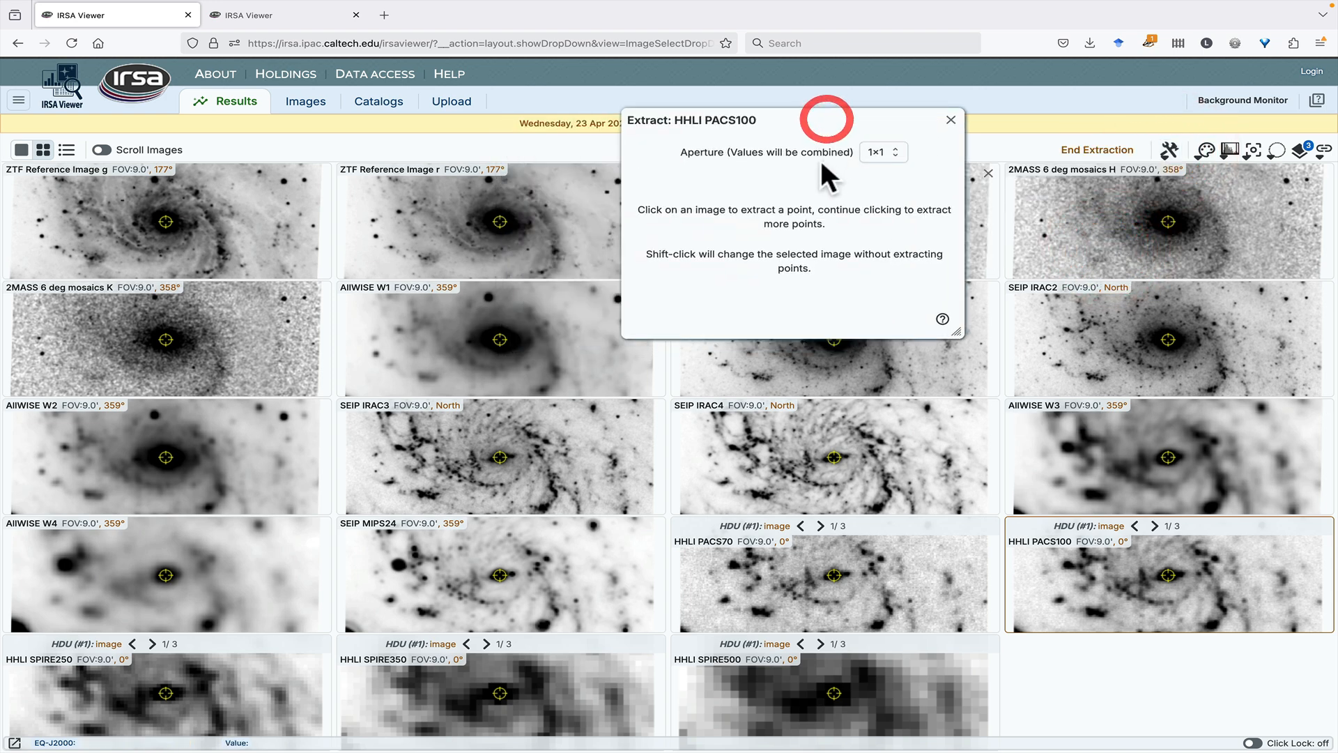
pyautogui.click(488, 296)
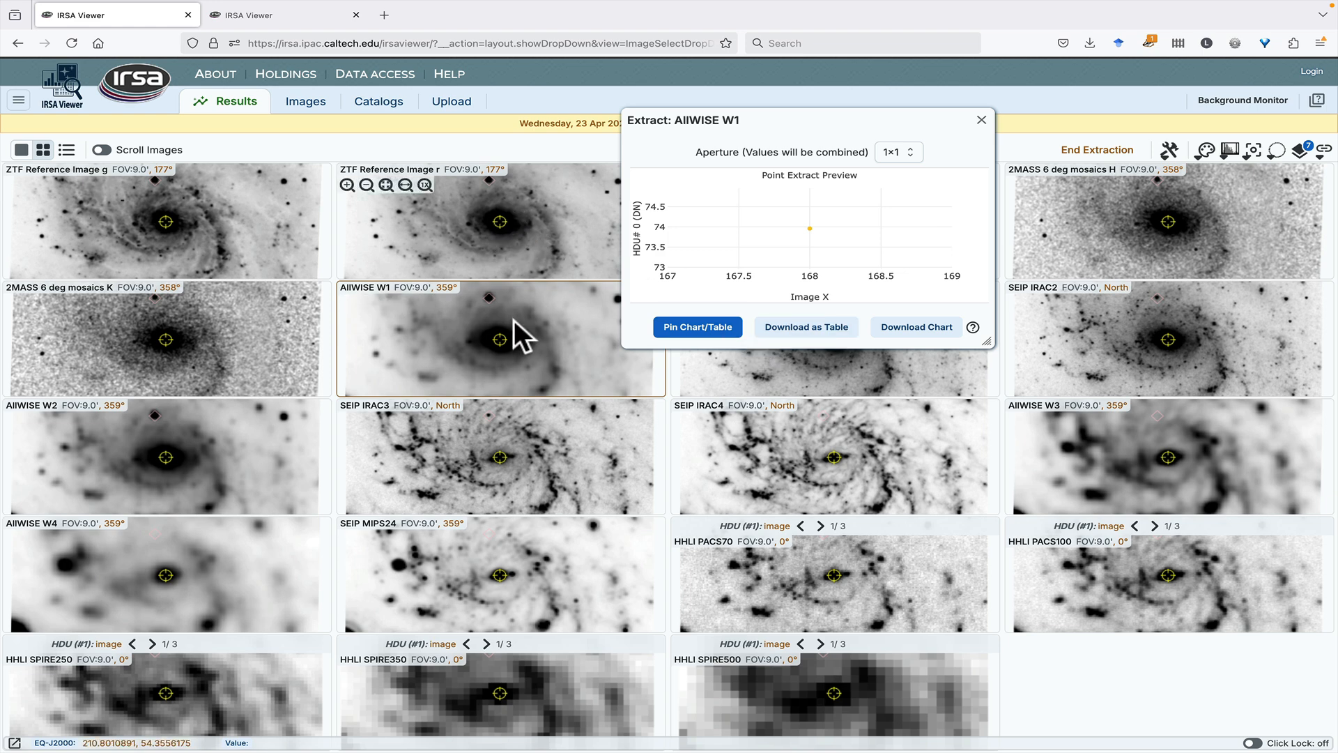
pyautogui.click(609, 297)
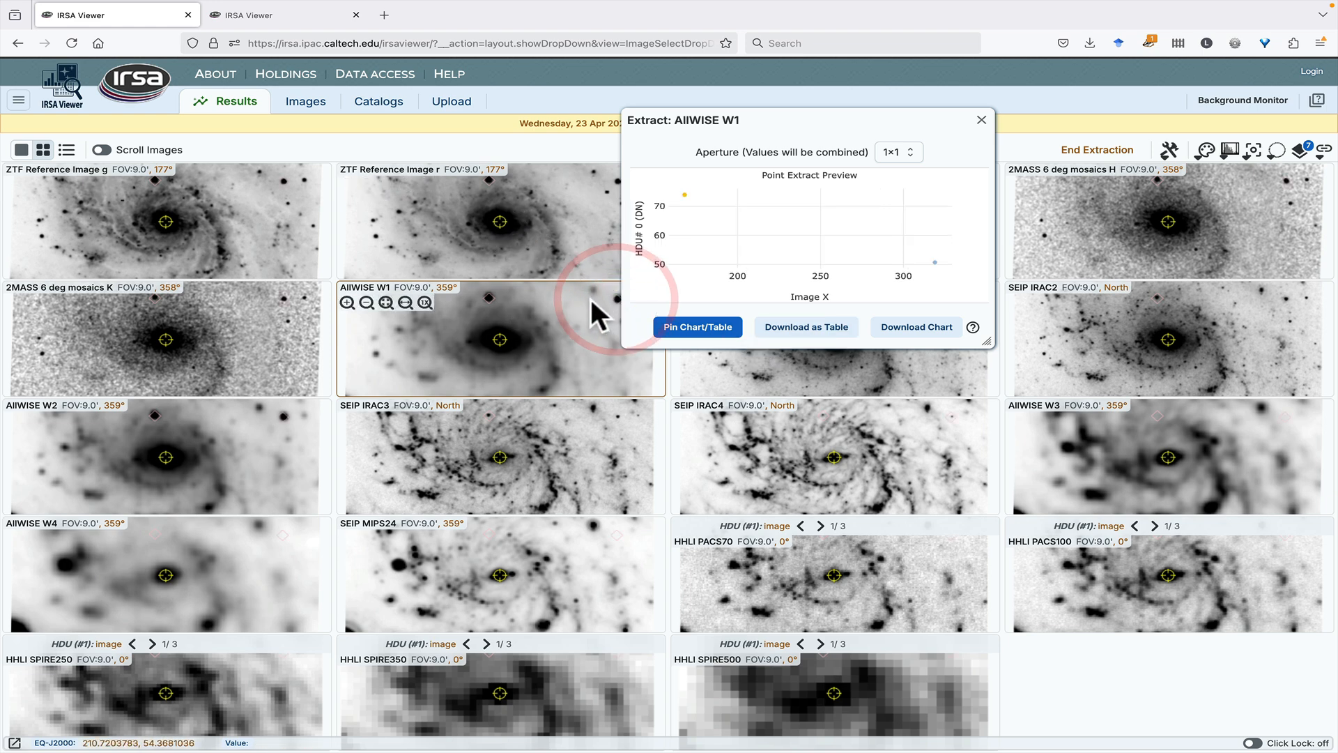
pyautogui.click(374, 350)
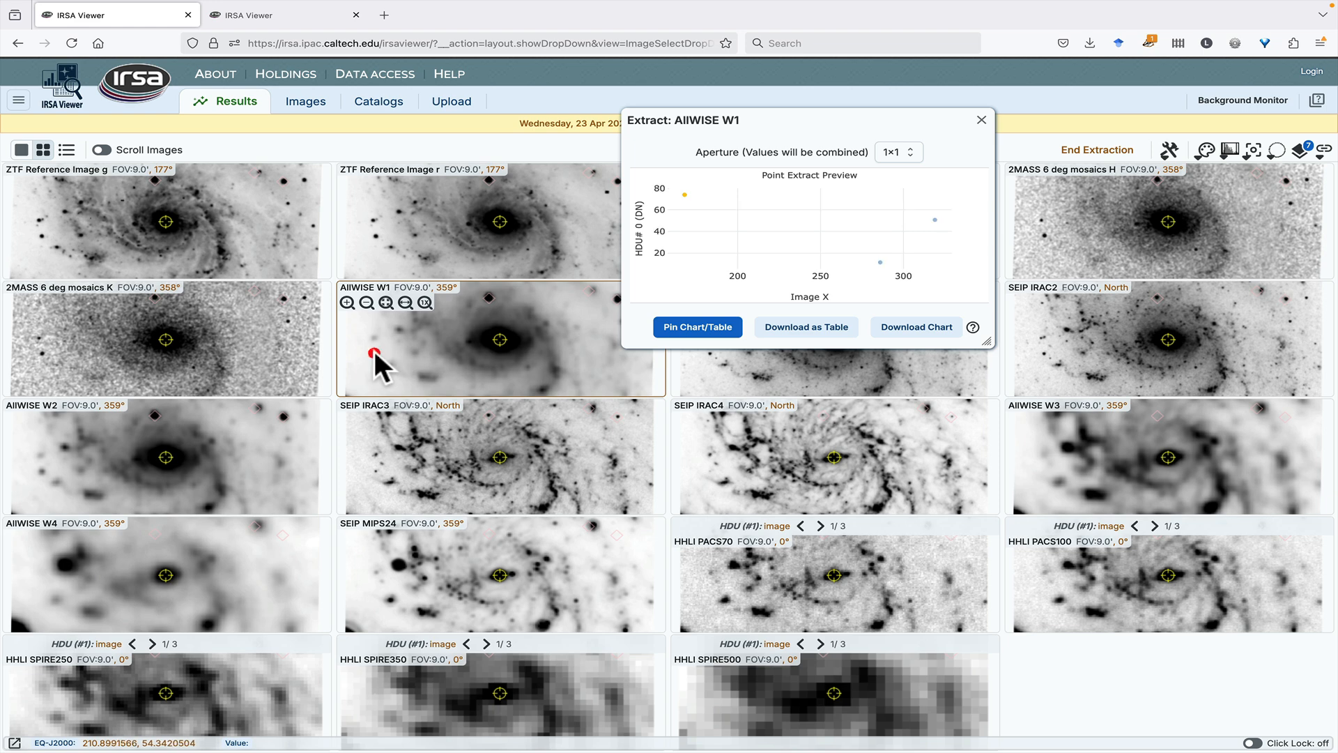
pyautogui.click(399, 327)
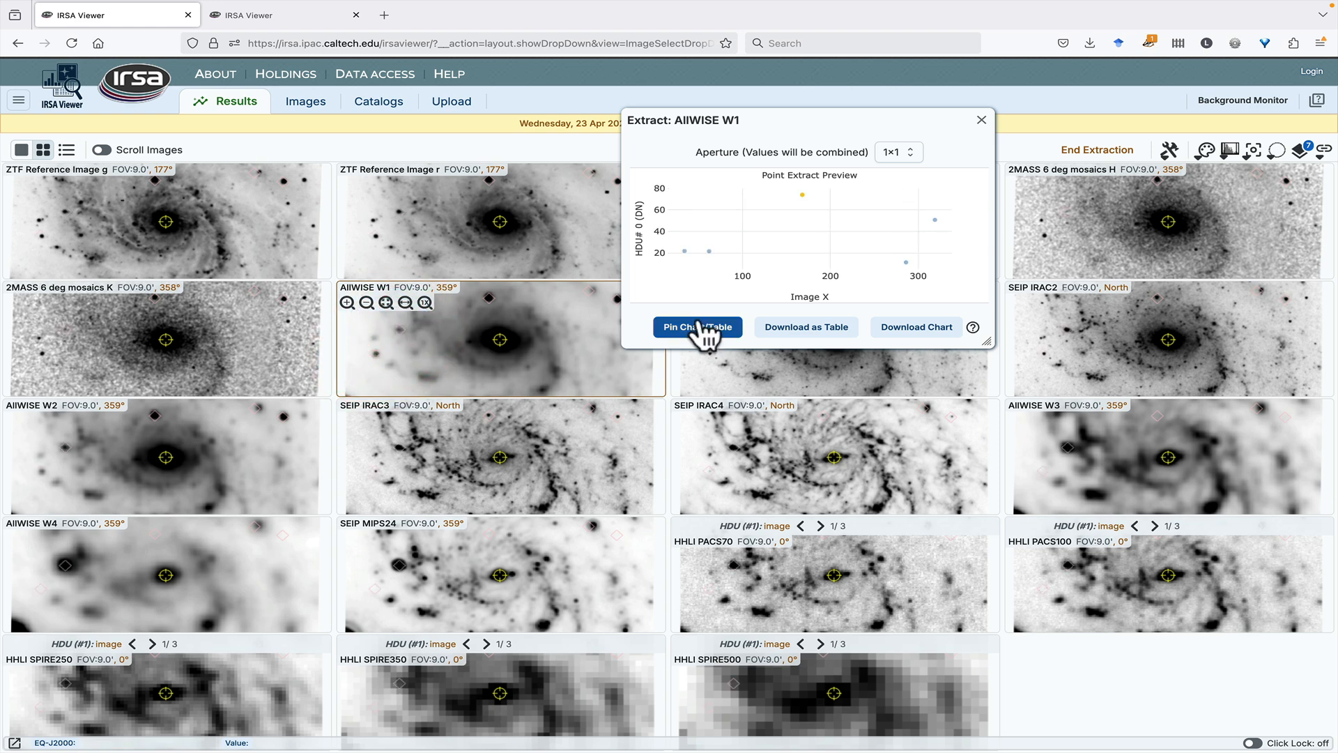
pyautogui.click(898, 152)
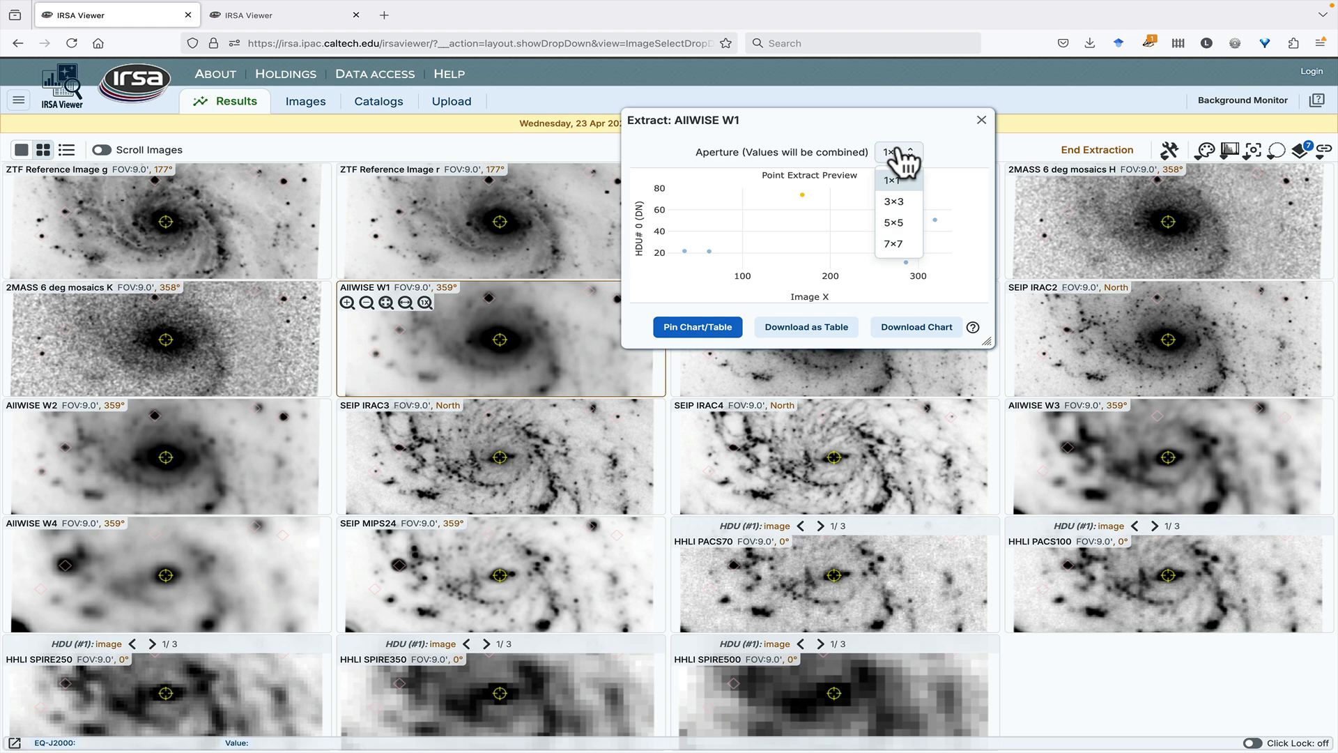
pyautogui.click(981, 121)
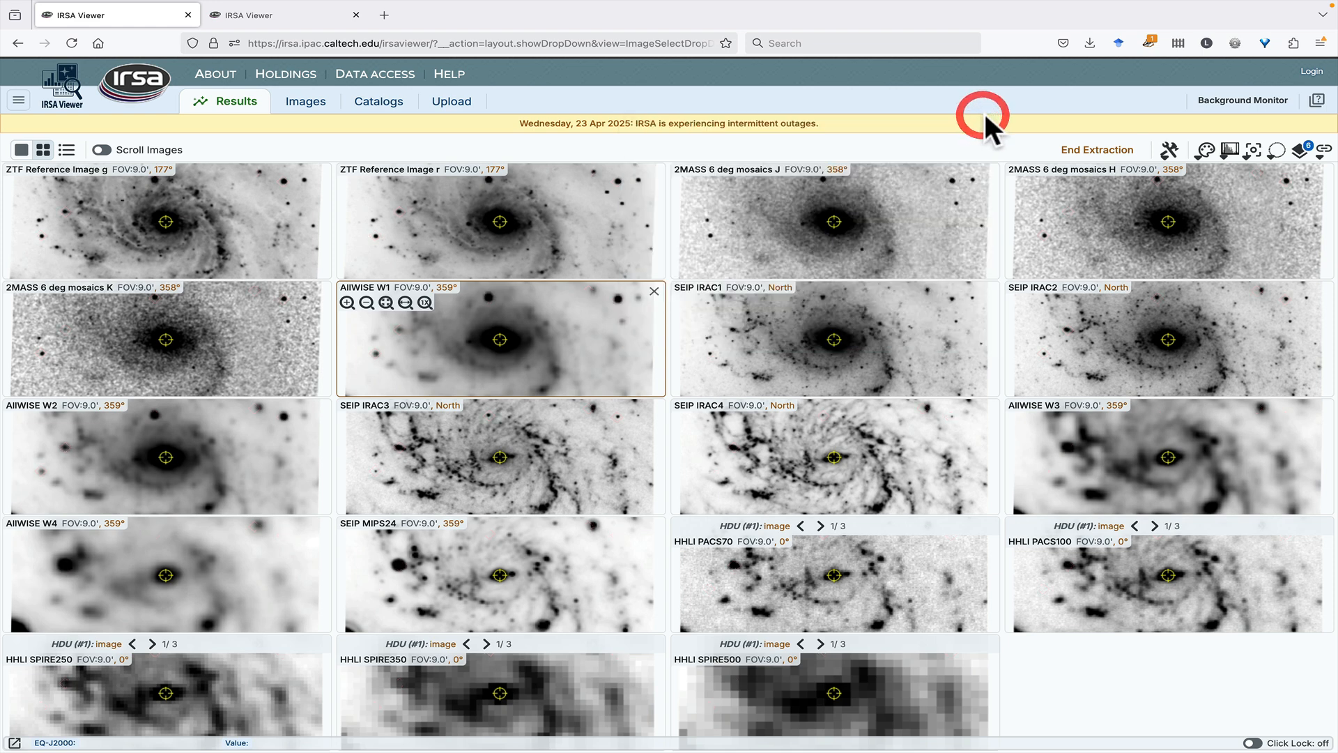
# Review the image tools and the color, stretch and recentering options without changing any of them
pyautogui.click(1167, 151)
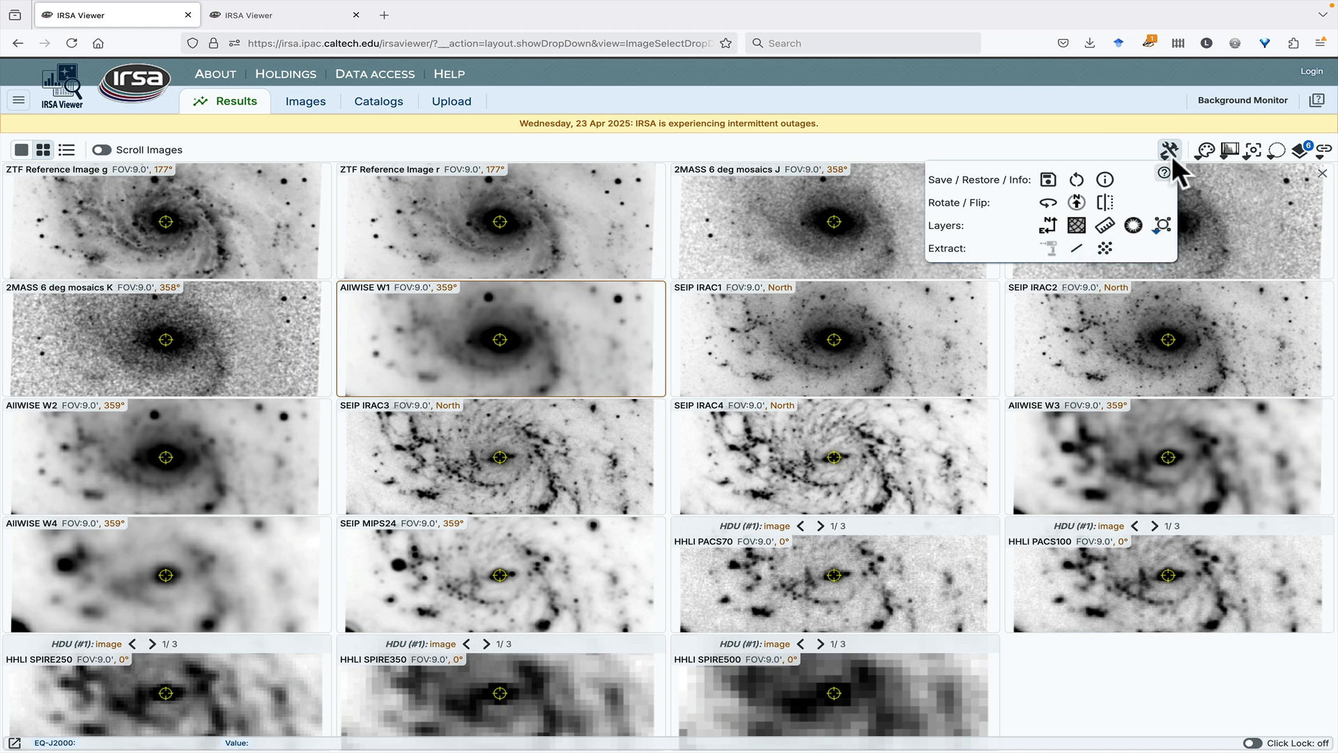
pyautogui.click(1206, 149)
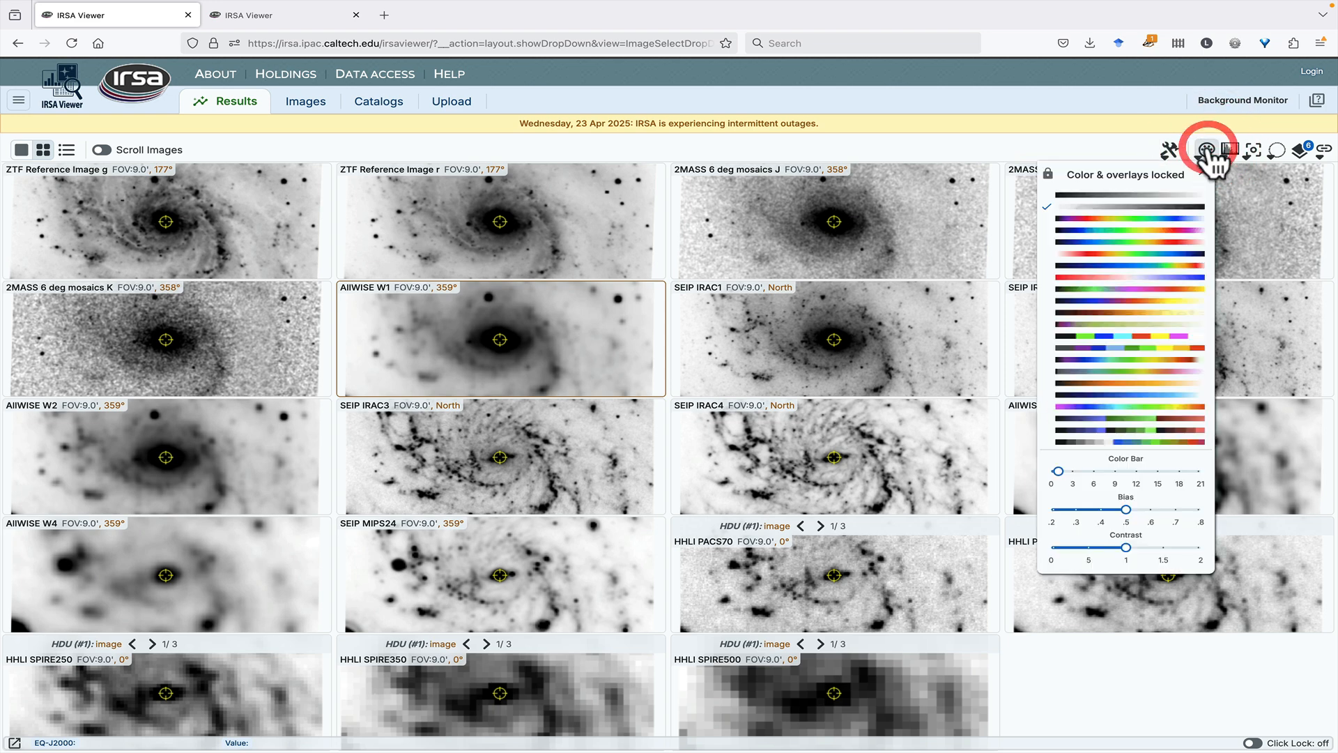
pyautogui.click(1231, 150)
pyautogui.click(1253, 150)
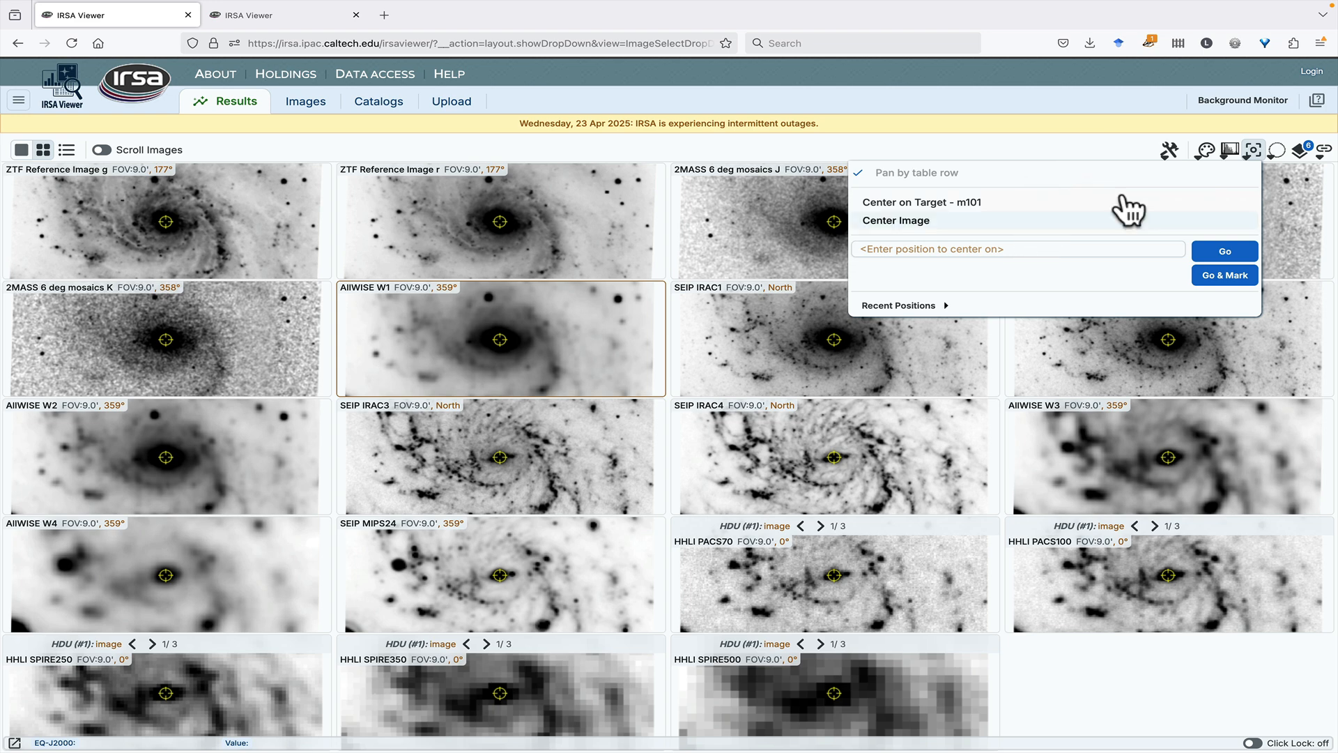
pyautogui.click(1254, 153)
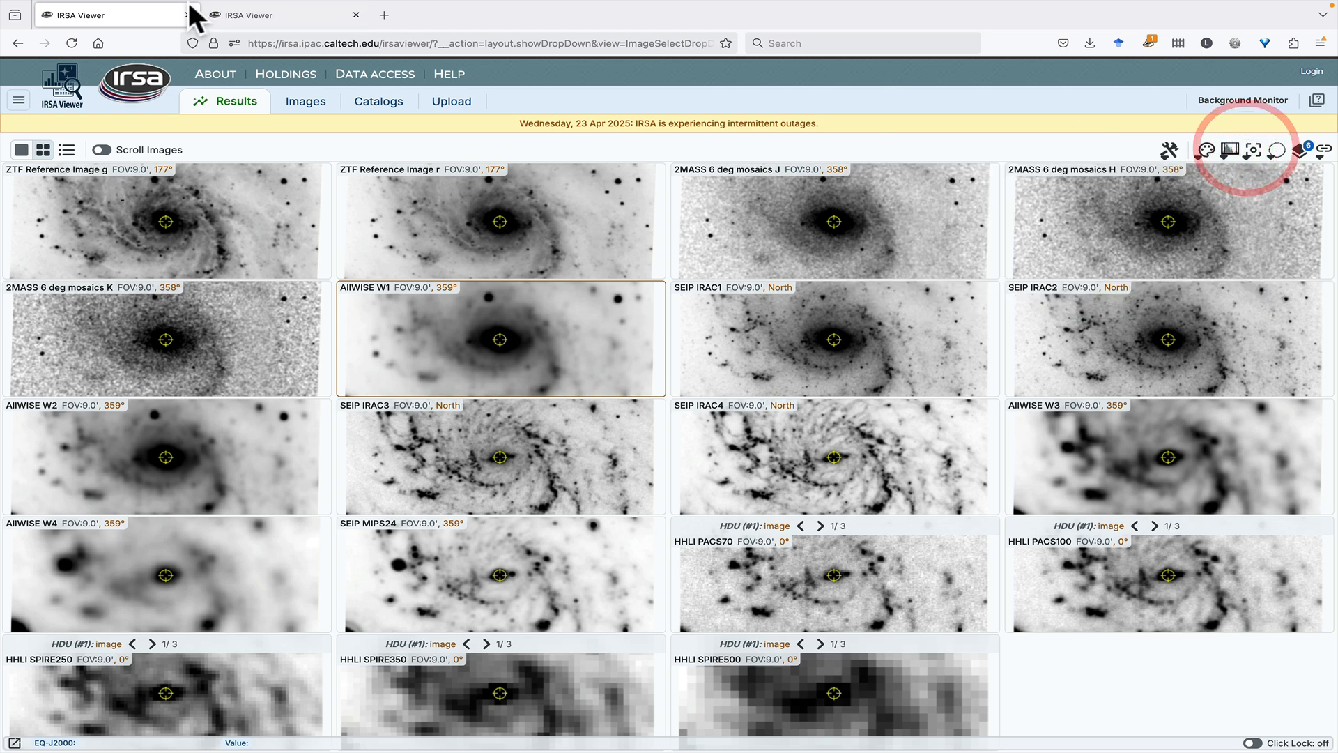
# Switch to the other IRSA Viewer browser tab and select catalog source SSTSL2 J140257.64+542129.5 to centre the pinned images on it
pyautogui.click(278, 14)
pyautogui.scroll(3, 337, 258)
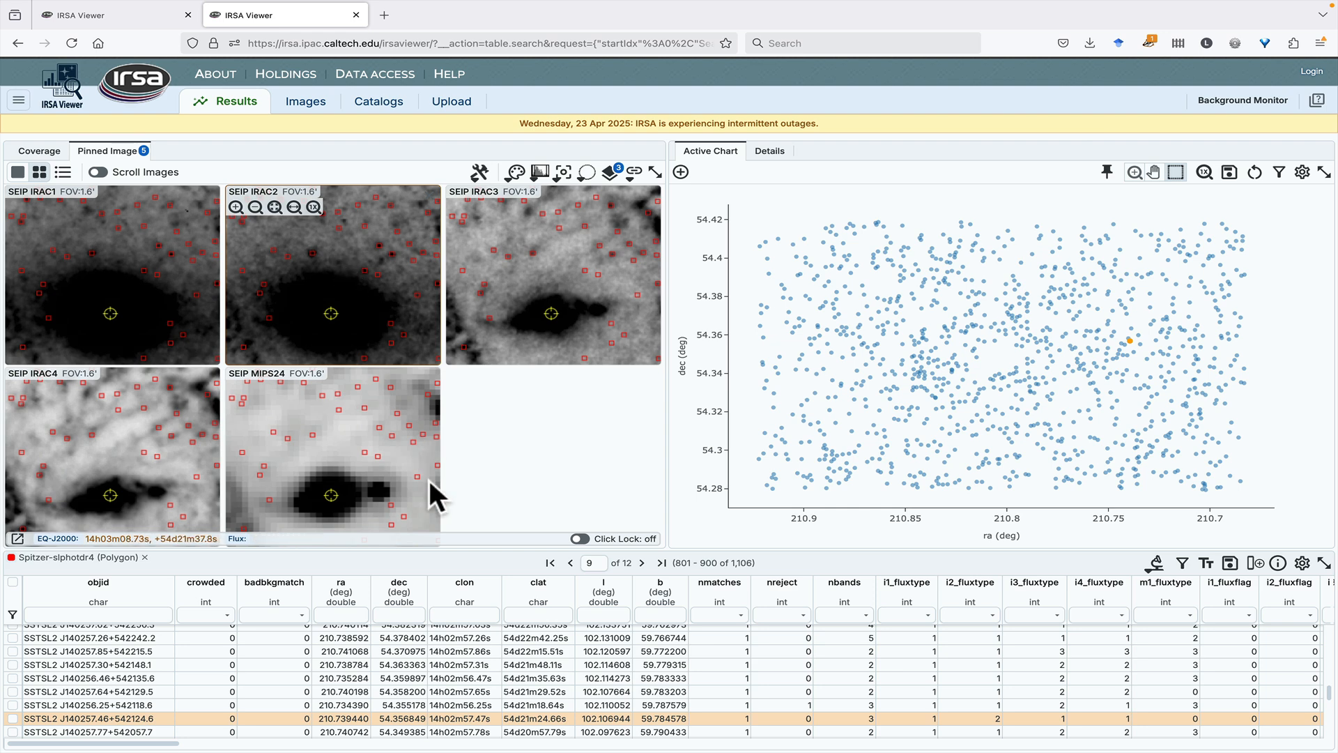
pyautogui.click(481, 692)
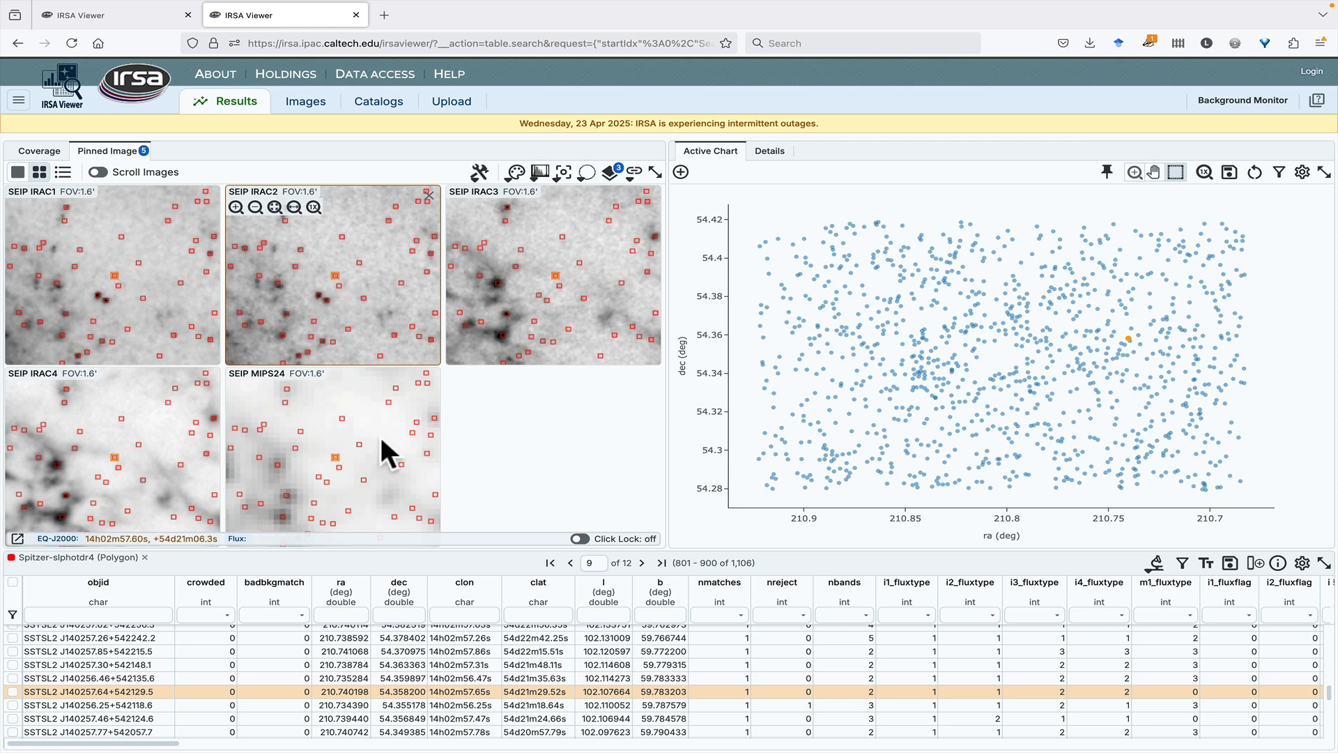
# Recentre the pinned images on several other catalog sources chosen from the table and the ra/dec plot, ending with SSTSL2 J140259.41+542503.2
pyautogui.click(466, 651)
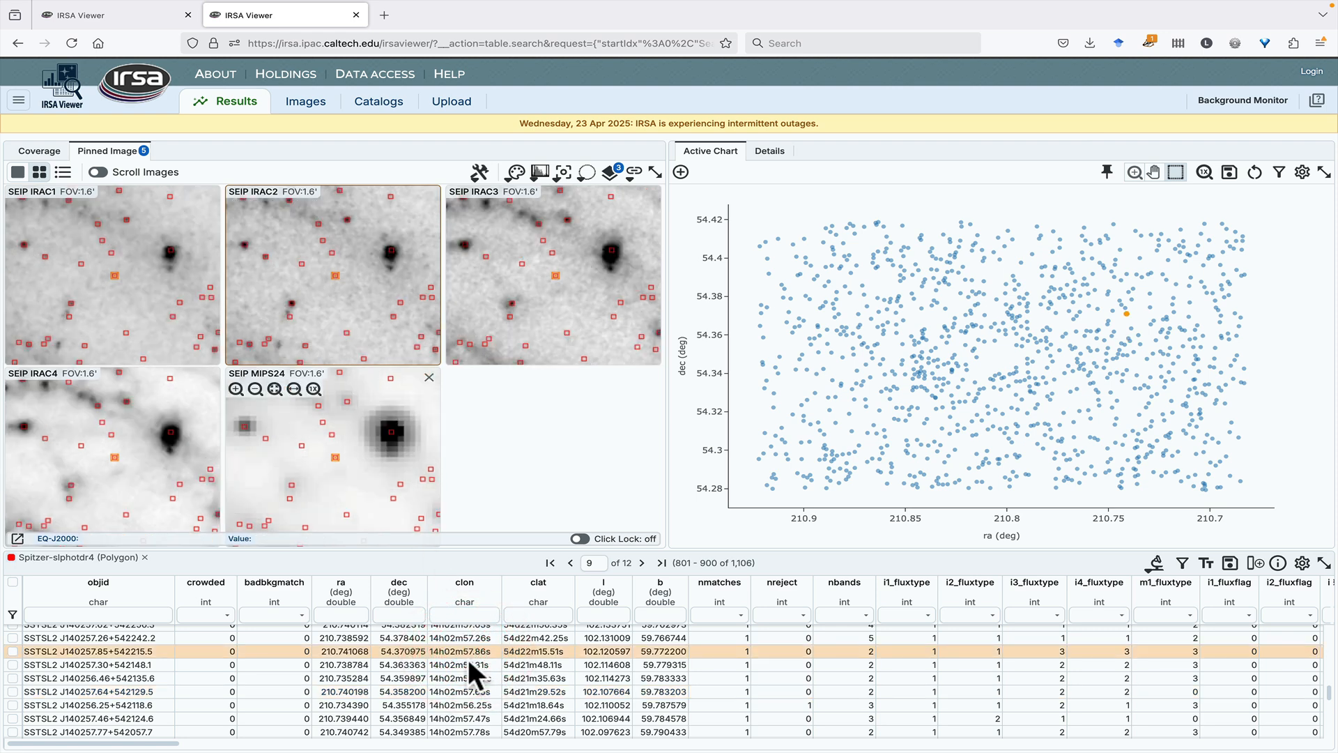
pyautogui.click(481, 730)
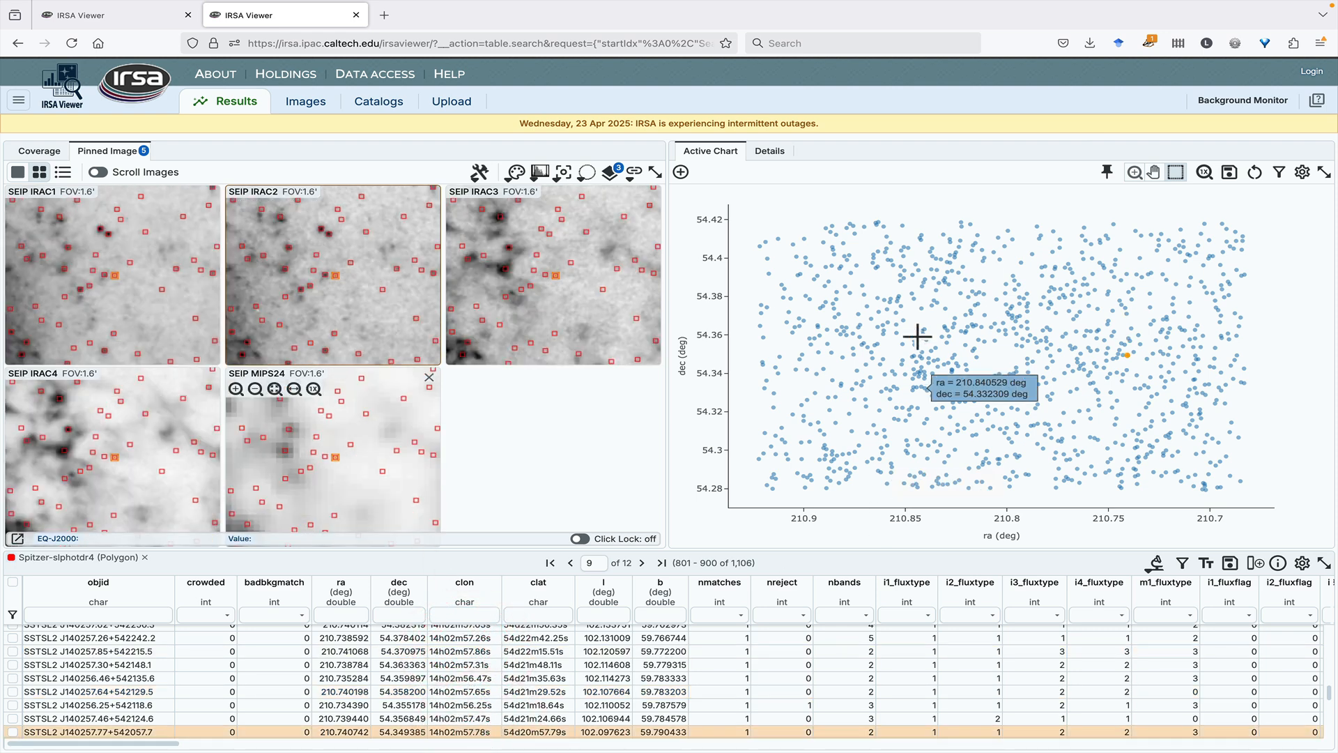
pyautogui.click(886, 223)
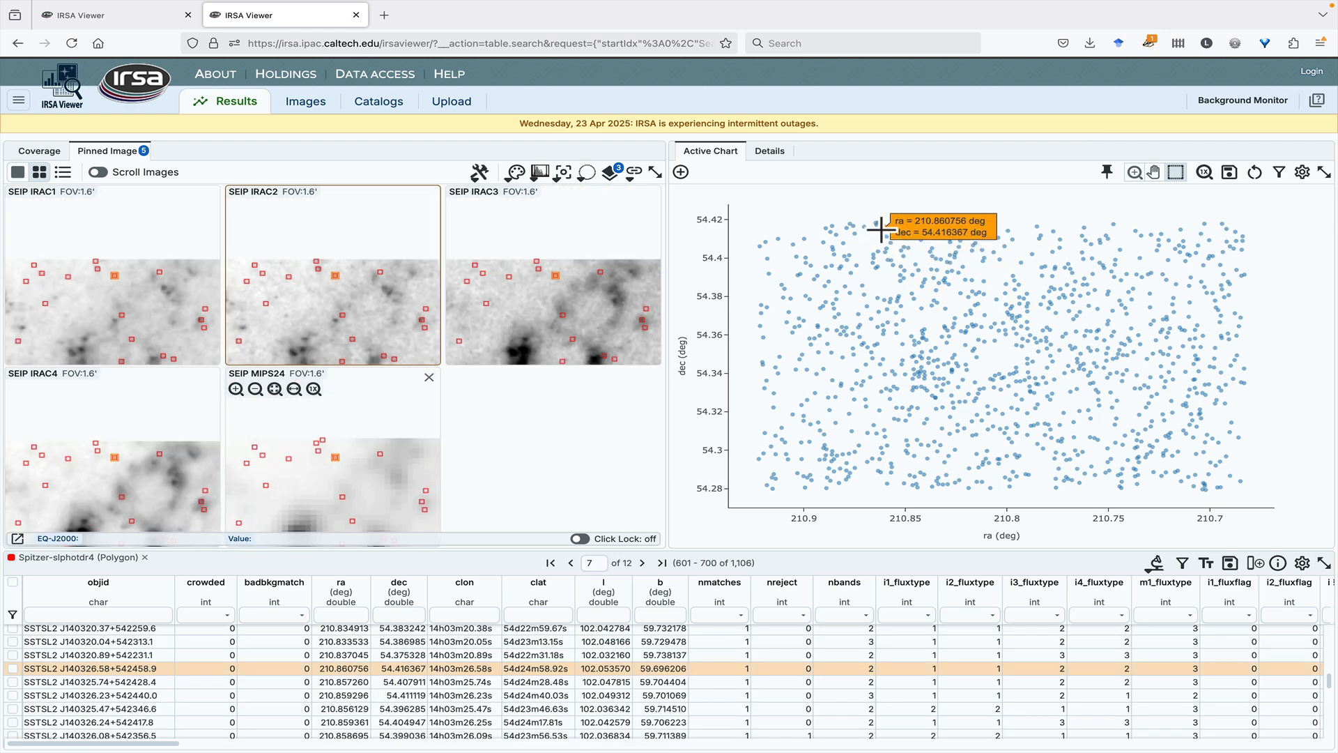
pyautogui.click(637, 694)
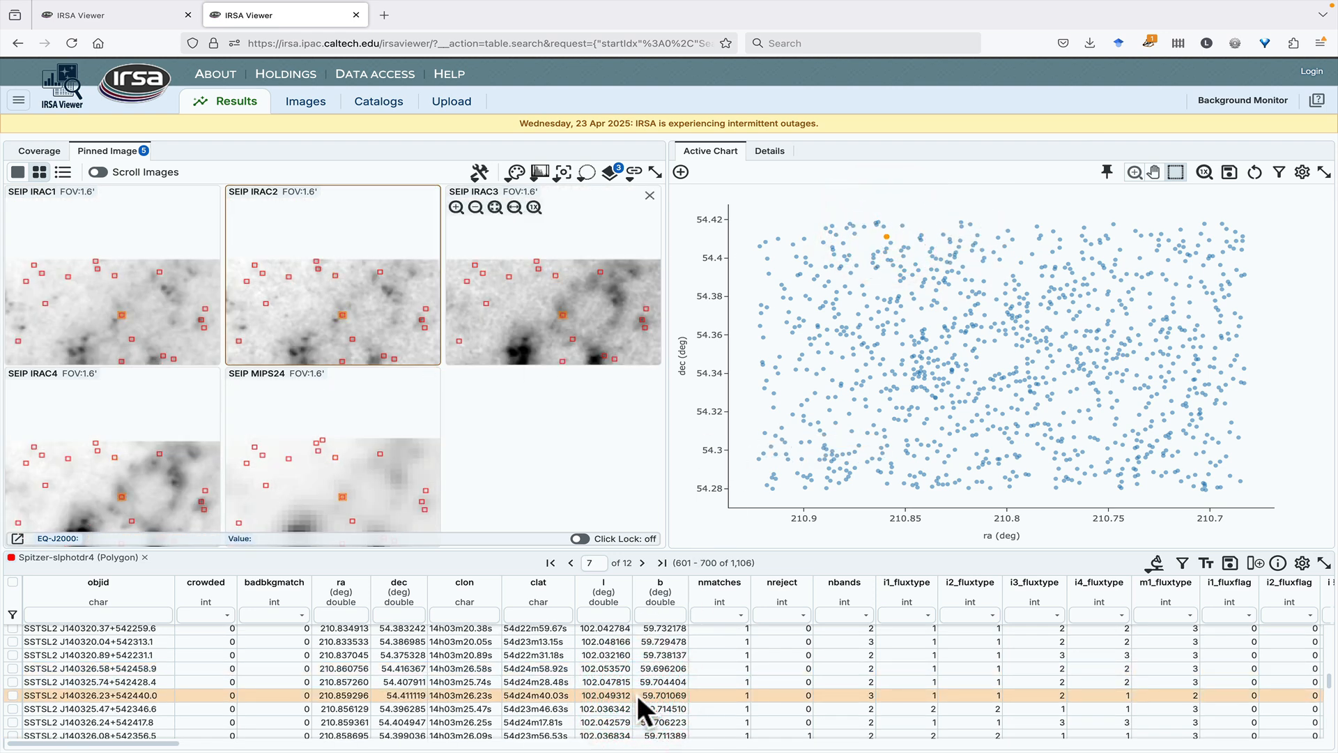
pyautogui.click(1111, 218)
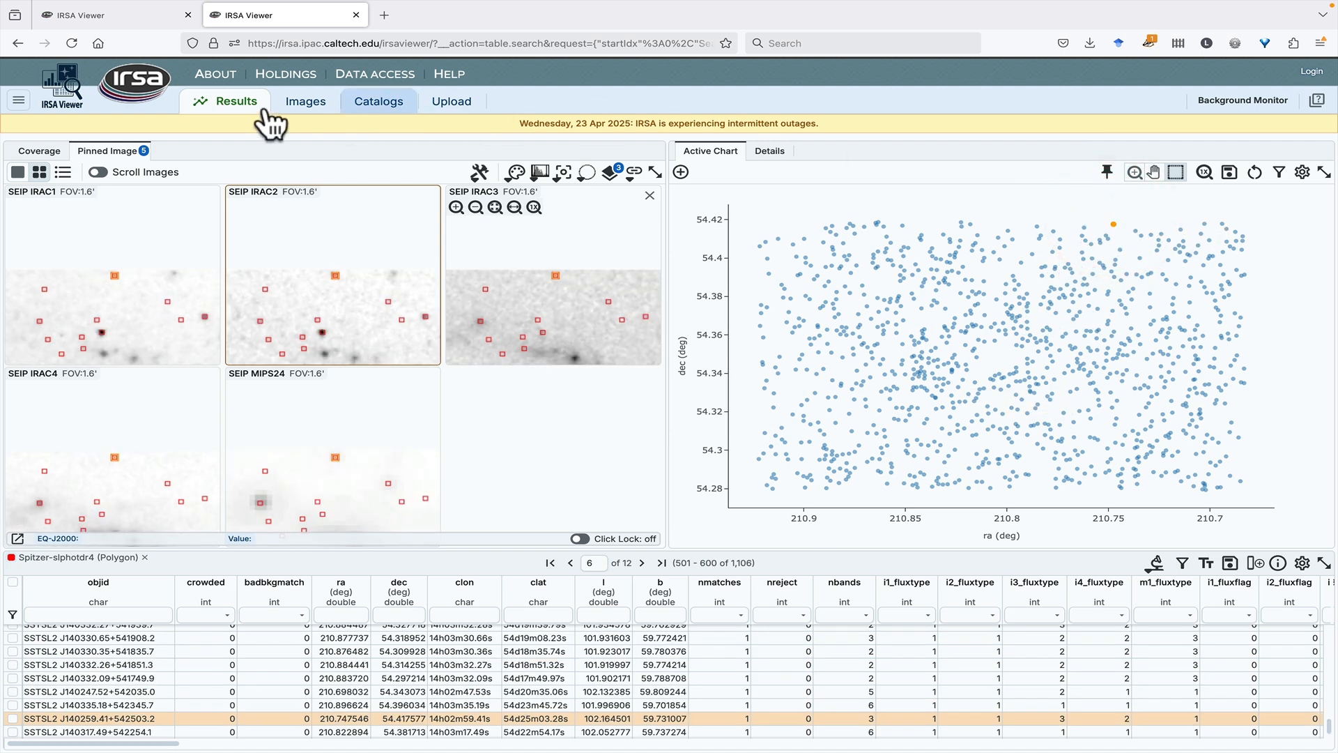
# Switch back to the first IRSA Viewer browser tab and review the image recentering options
pyautogui.click(110, 14)
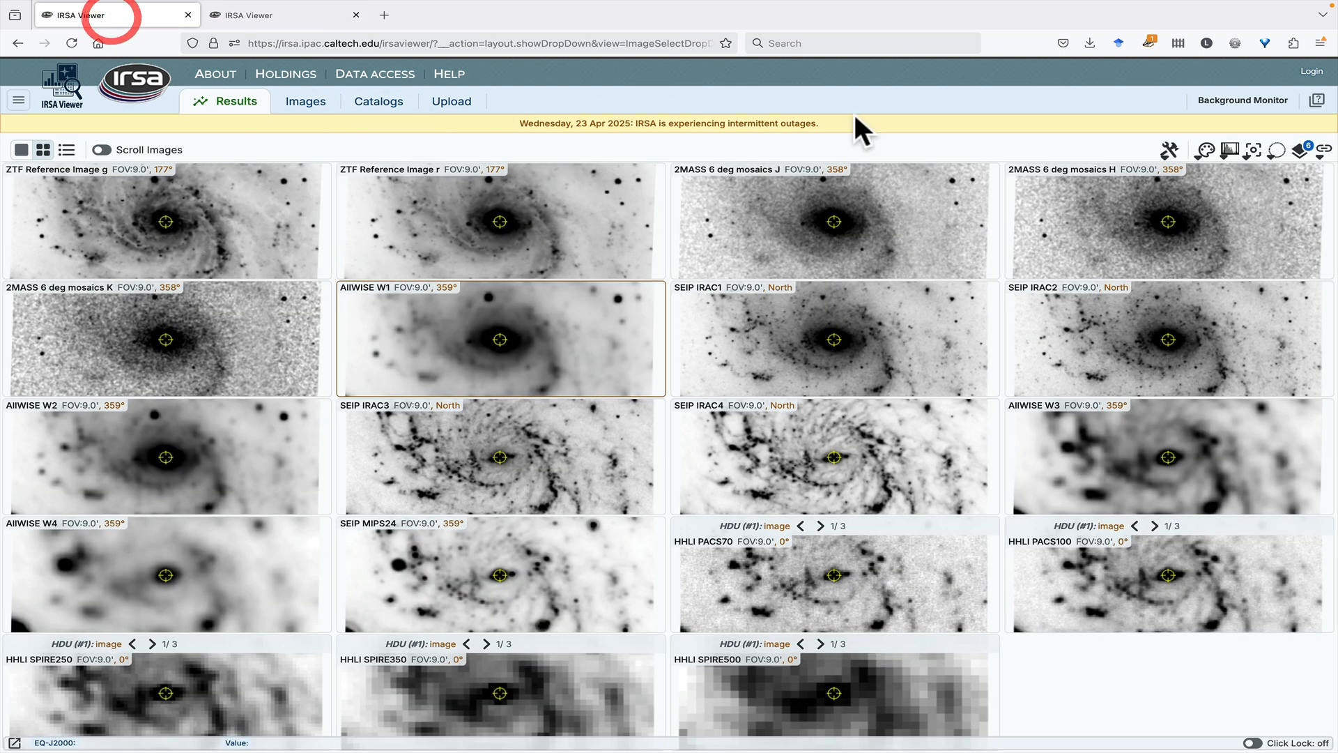
pyautogui.click(1255, 150)
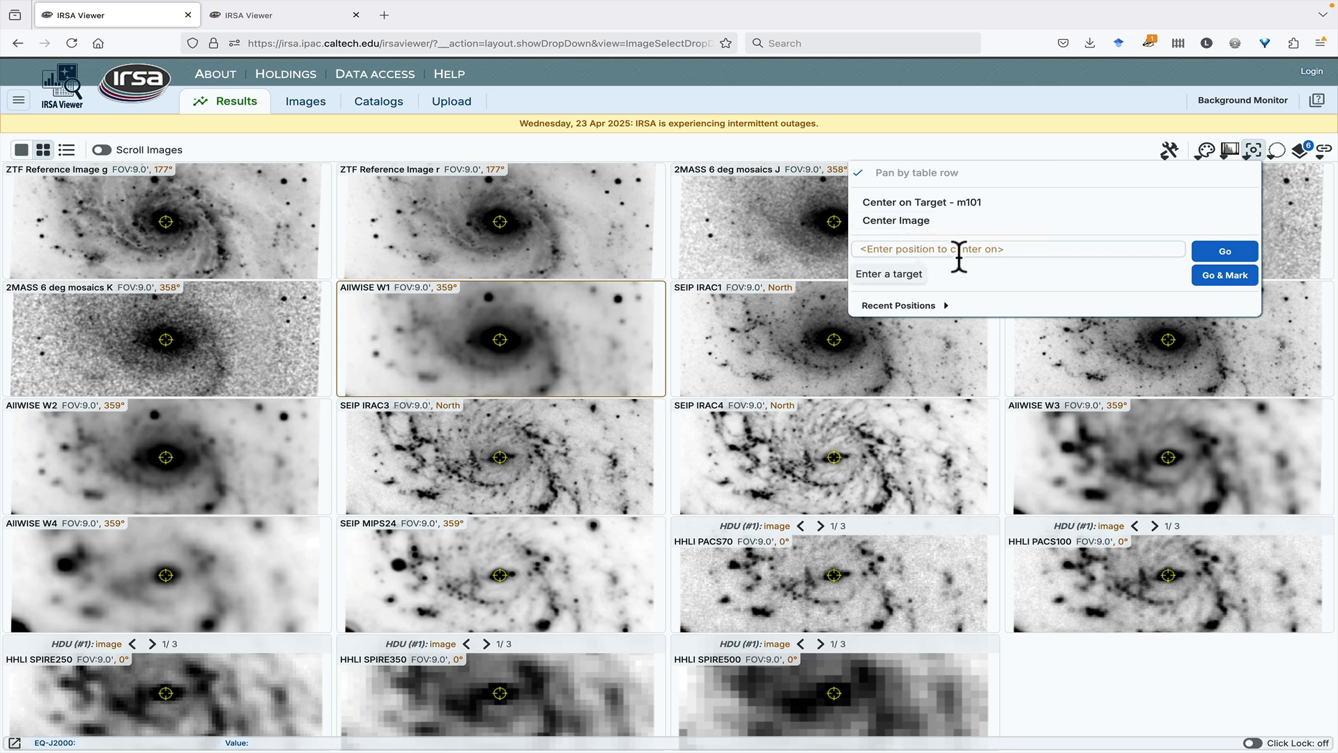
# Draw a rectangular selection across the galaxy on the 2MASS J image, review its search actions, and end the selection
pyautogui.click(1276, 150)
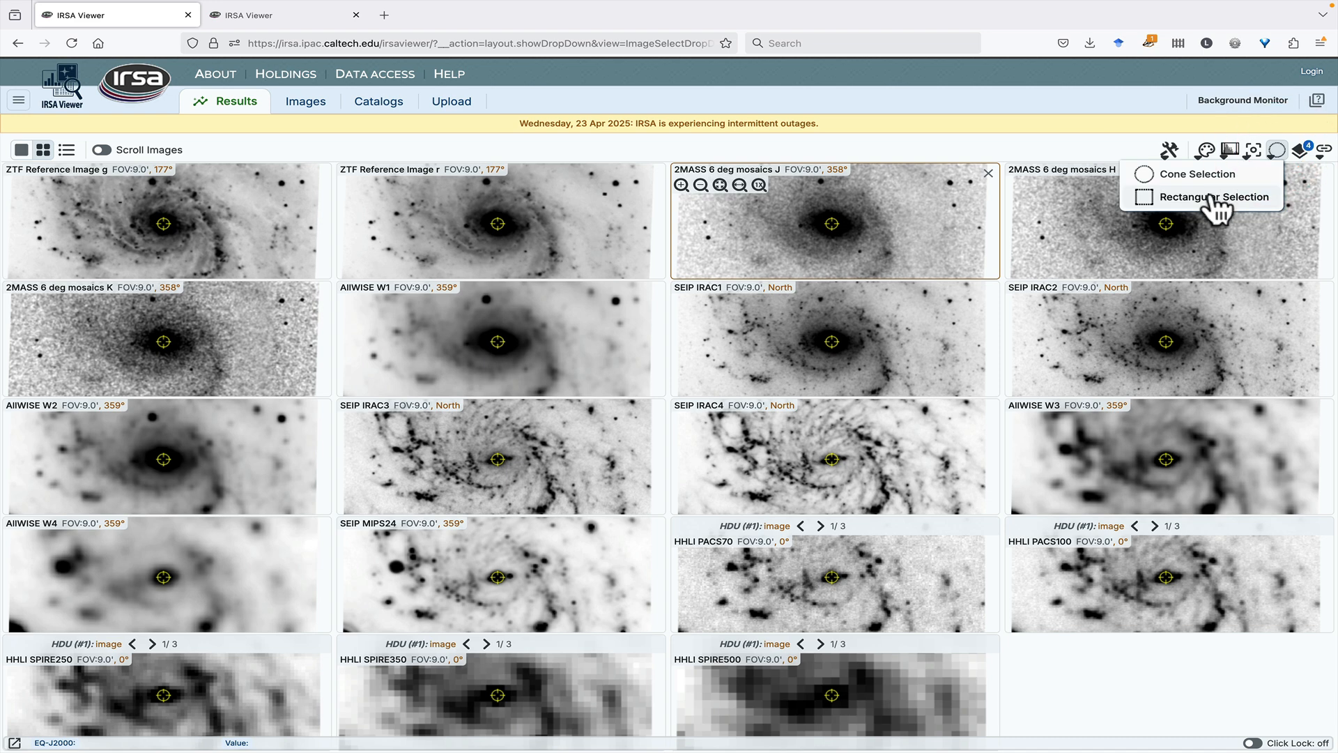
pyautogui.click(1213, 199)
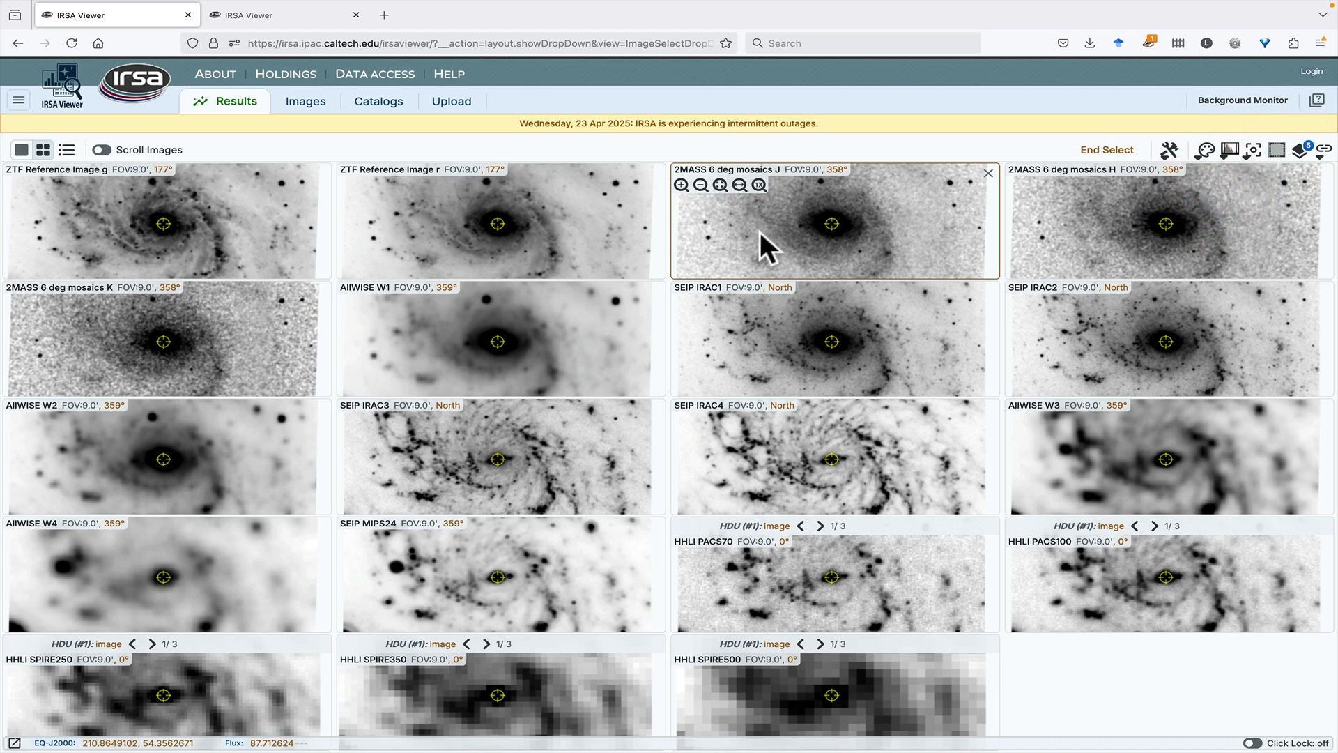
pyautogui.moveTo(759, 232); pyautogui.dragTo(940, 251)
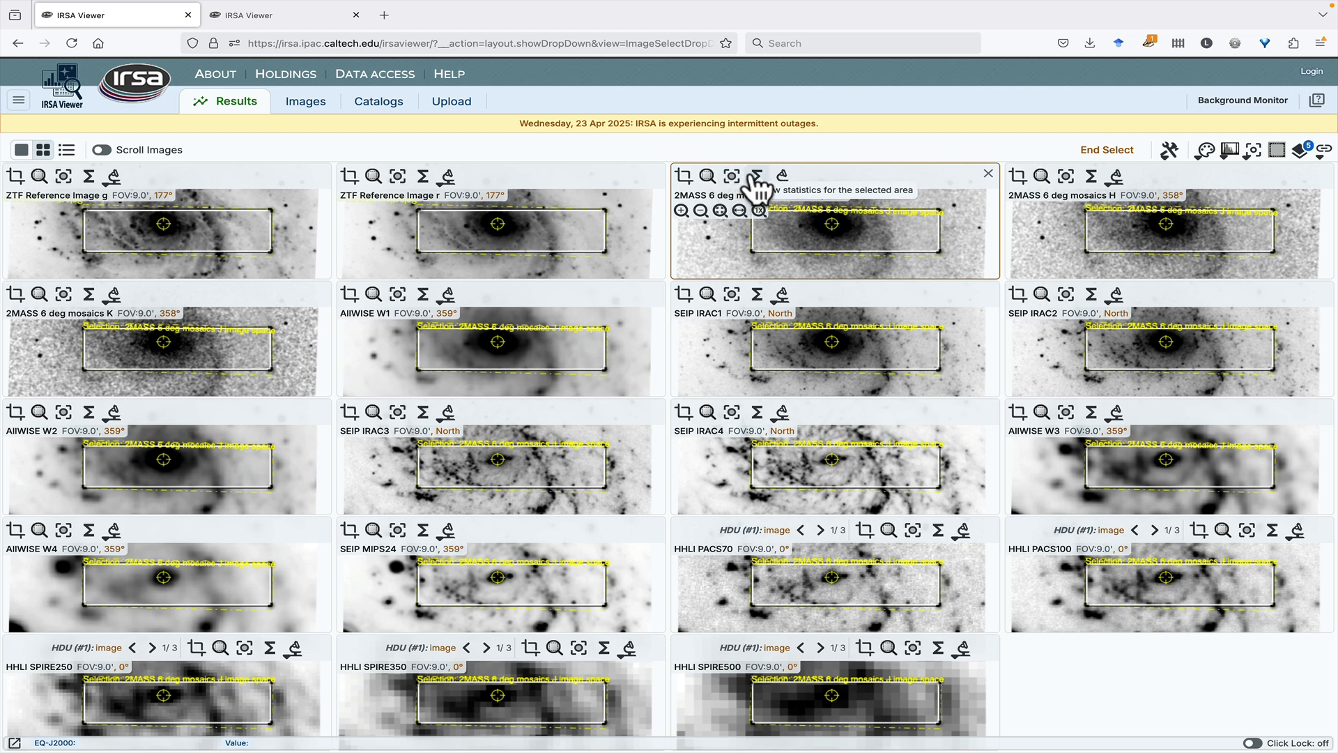
pyautogui.click(781, 177)
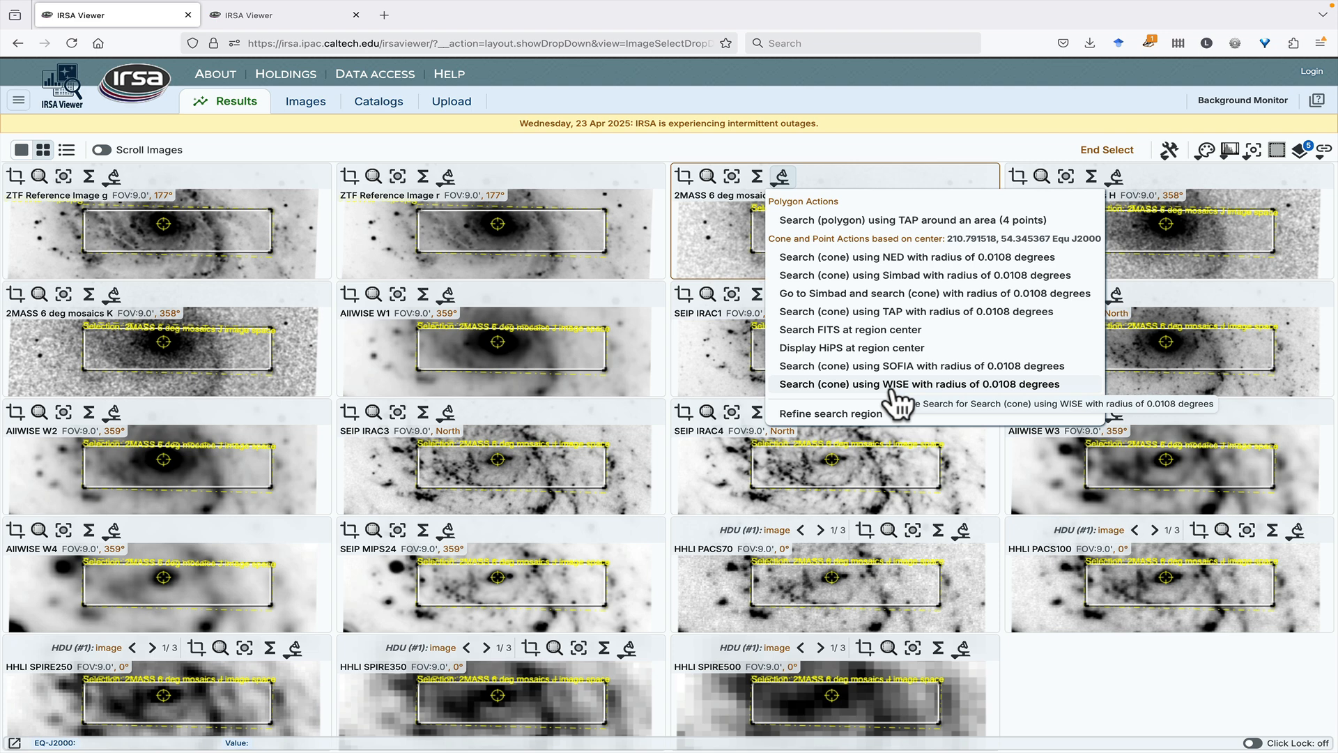
pyautogui.click(1105, 151)
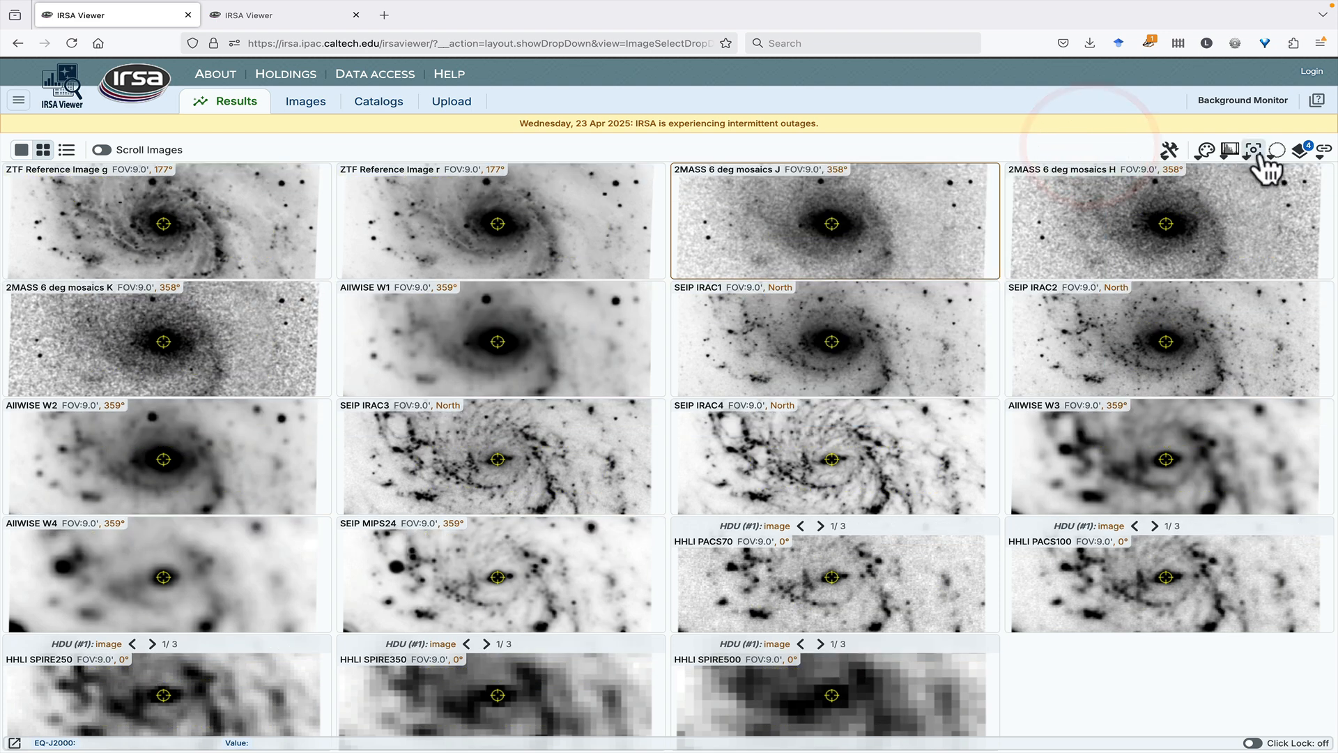
# Review the overlay layers of the 2MASS J image and the image align and lock options without changing them
pyautogui.click(1299, 149)
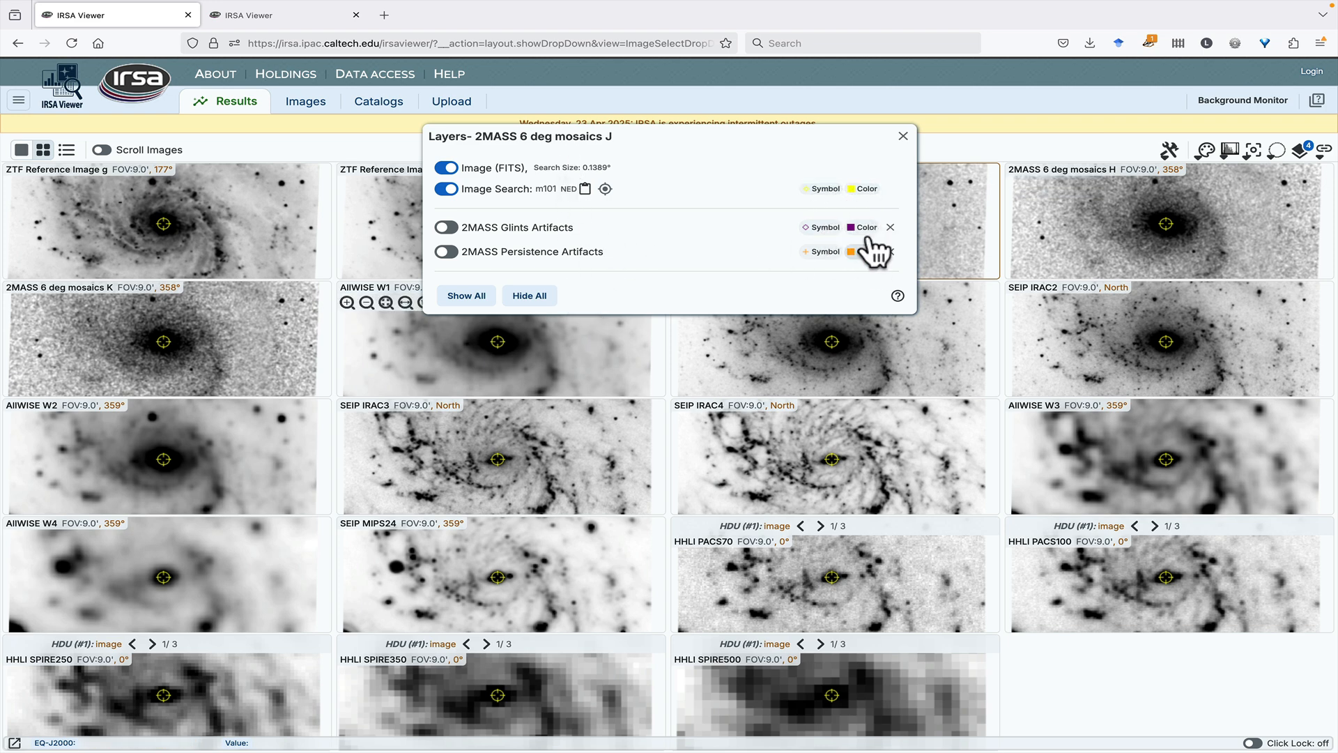
pyautogui.click(904, 136)
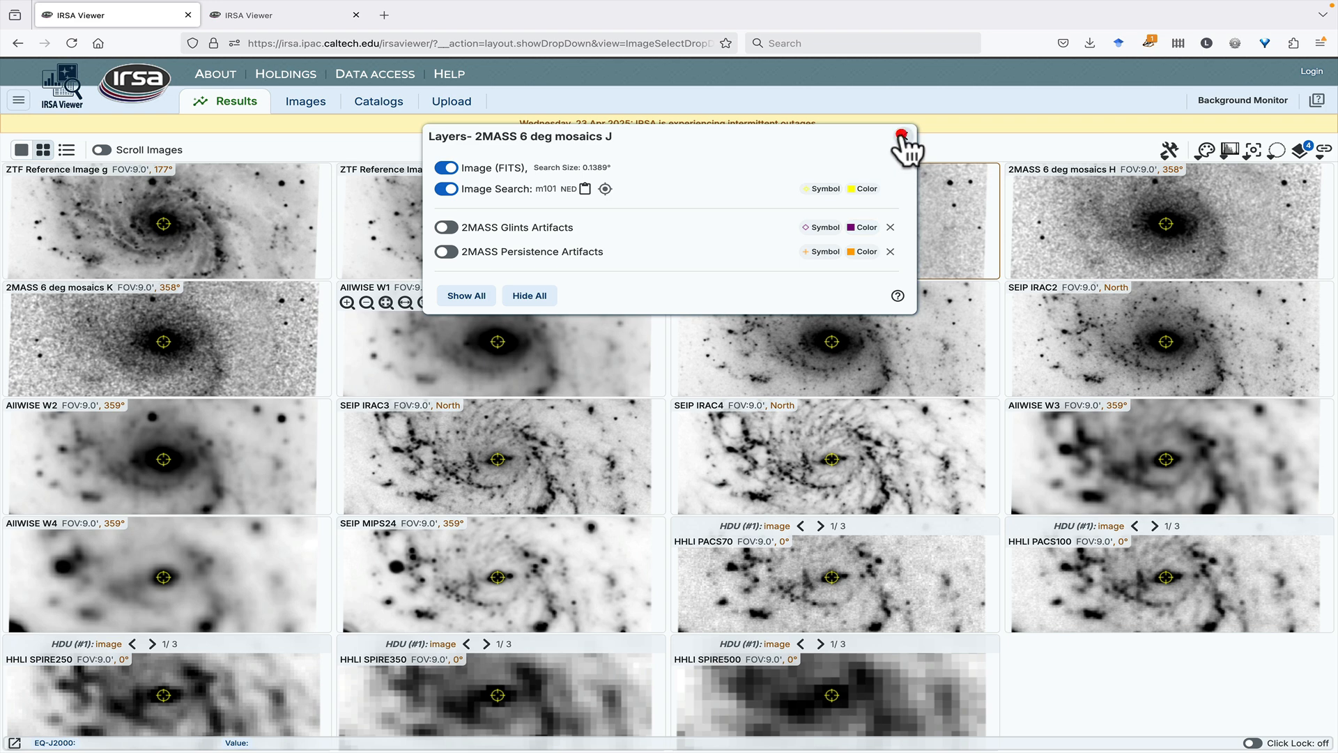
pyautogui.click(1323, 149)
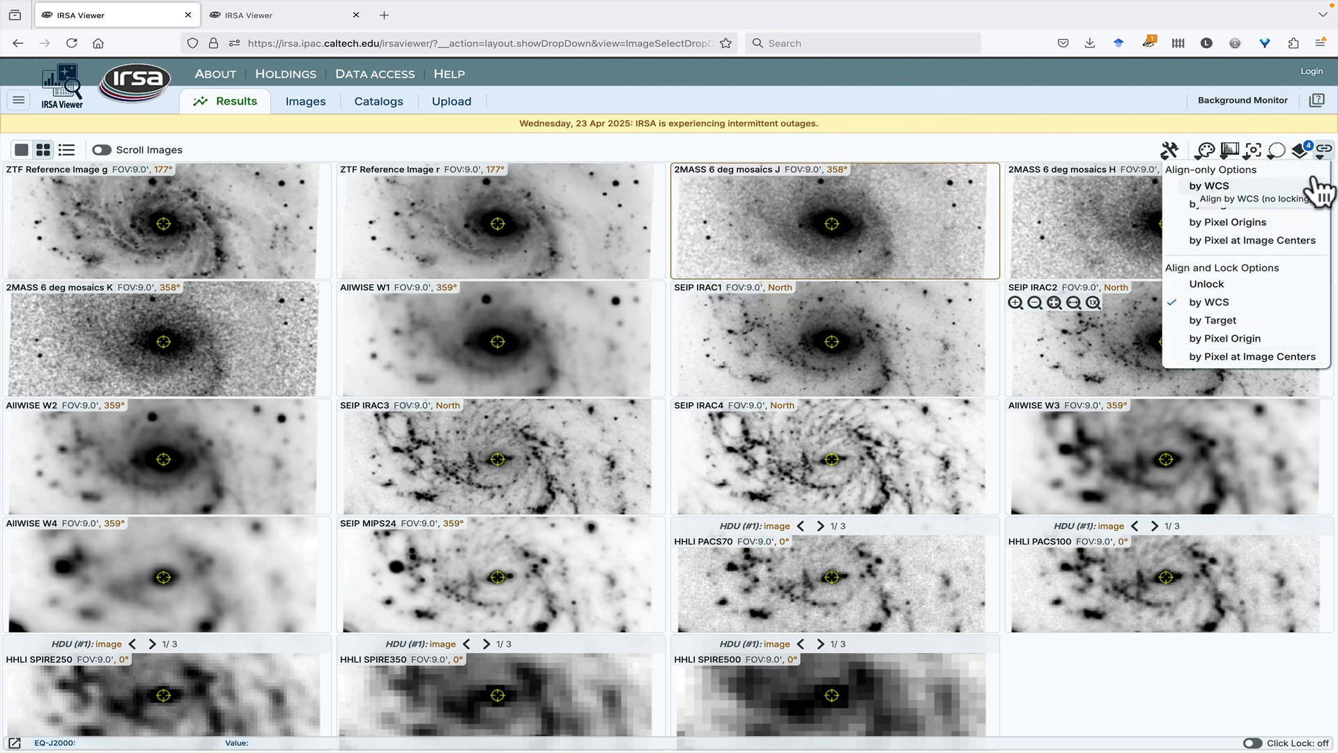
pyautogui.click(1320, 152)
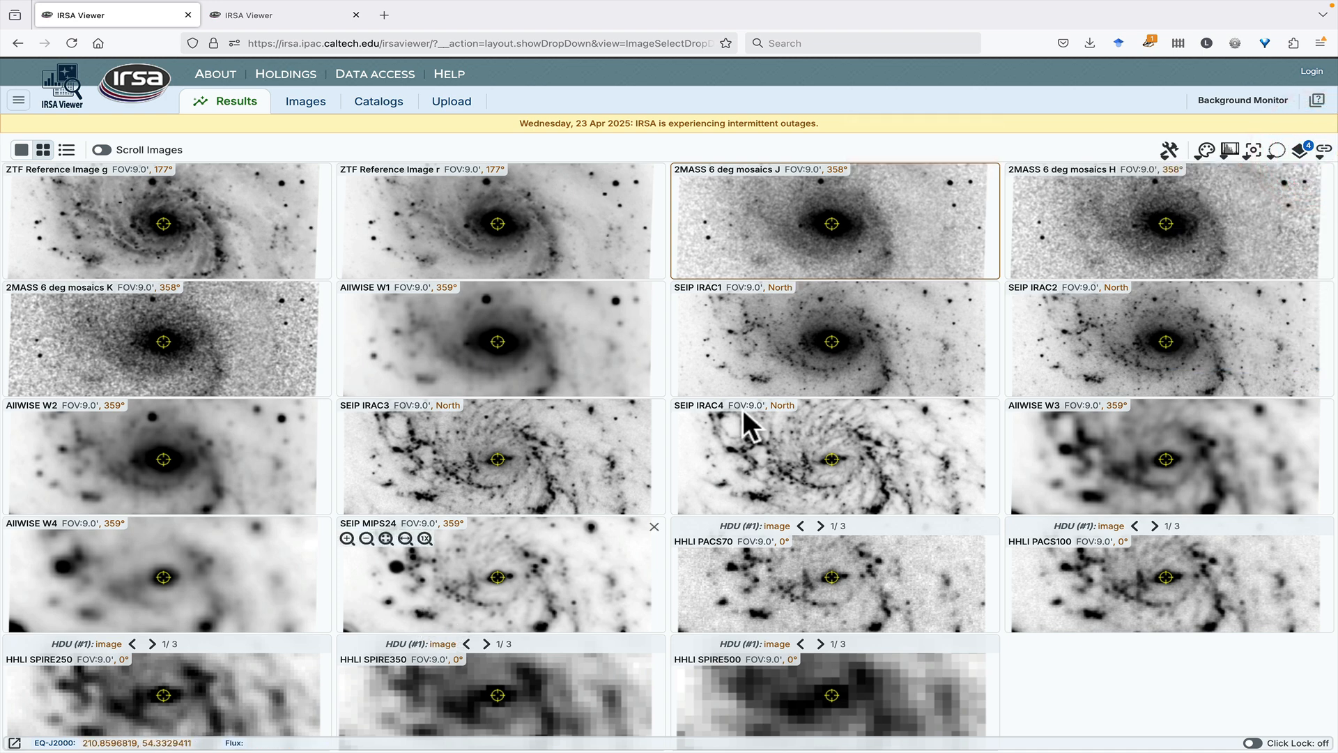
# Open the IRSA Viewer online help at the Visualization Tools chapter
pyautogui.click(1318, 103)
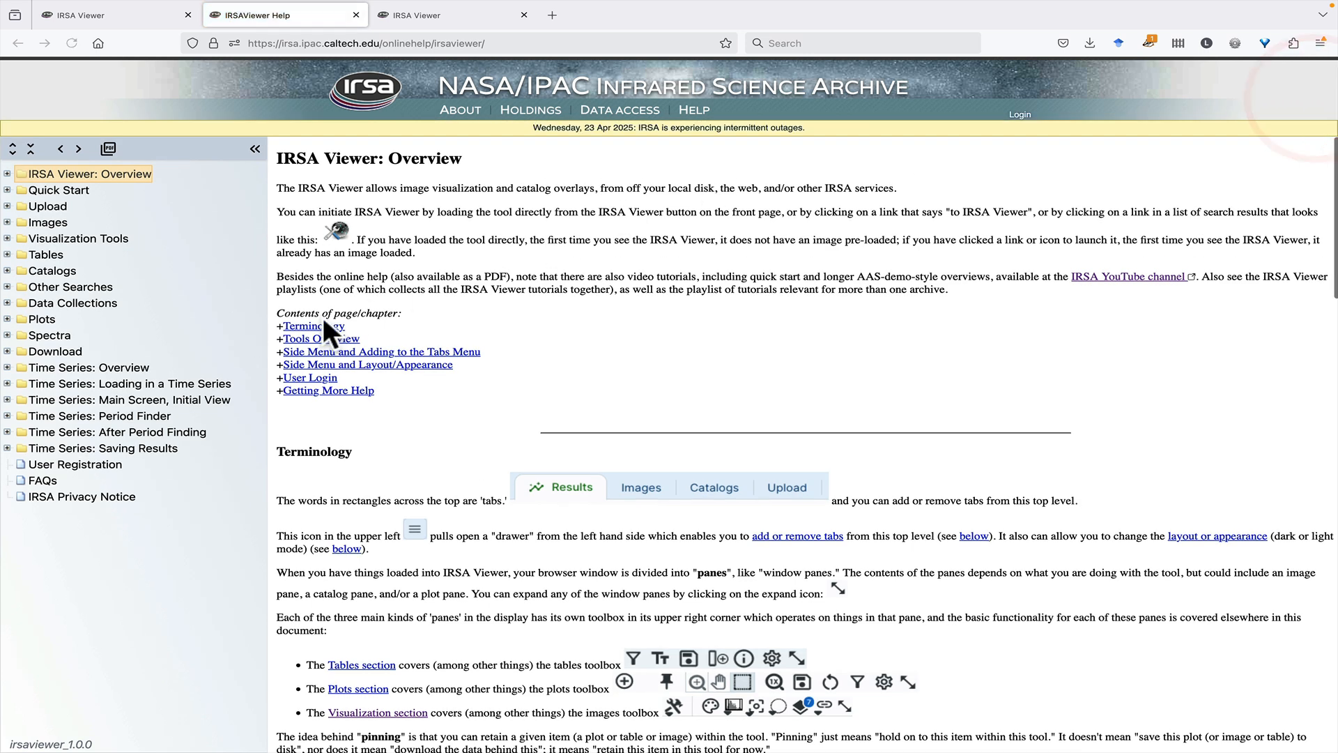
pyautogui.click(118, 240)
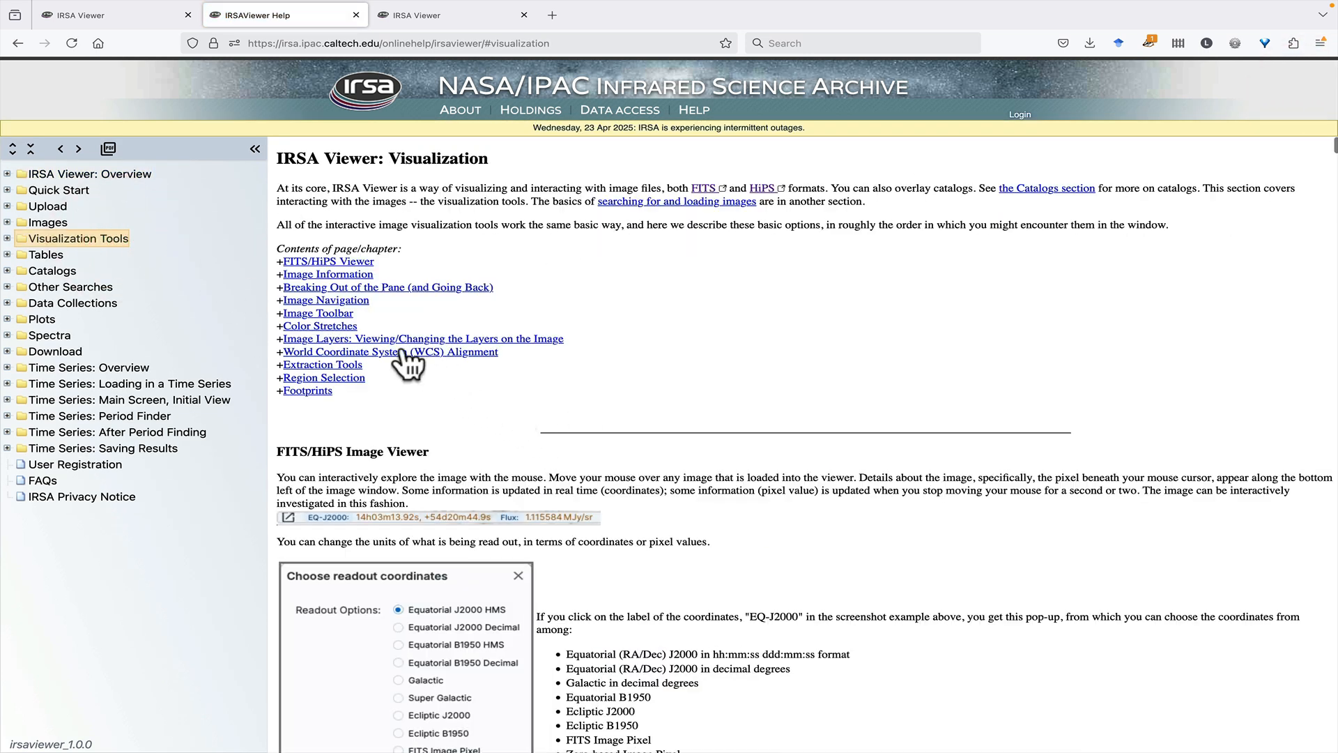